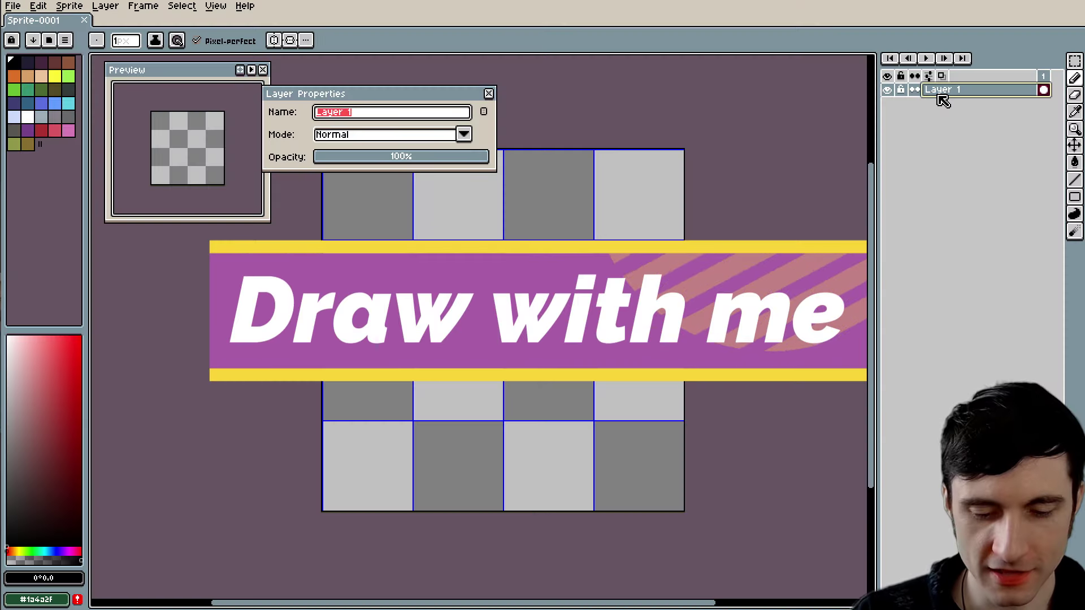
Step: Rename the layer as Bg and flood-fill it with light grey using the Paint Bucket
{"action": "type", "text": "Bg"}
{"action": "key", "text": "Return"}
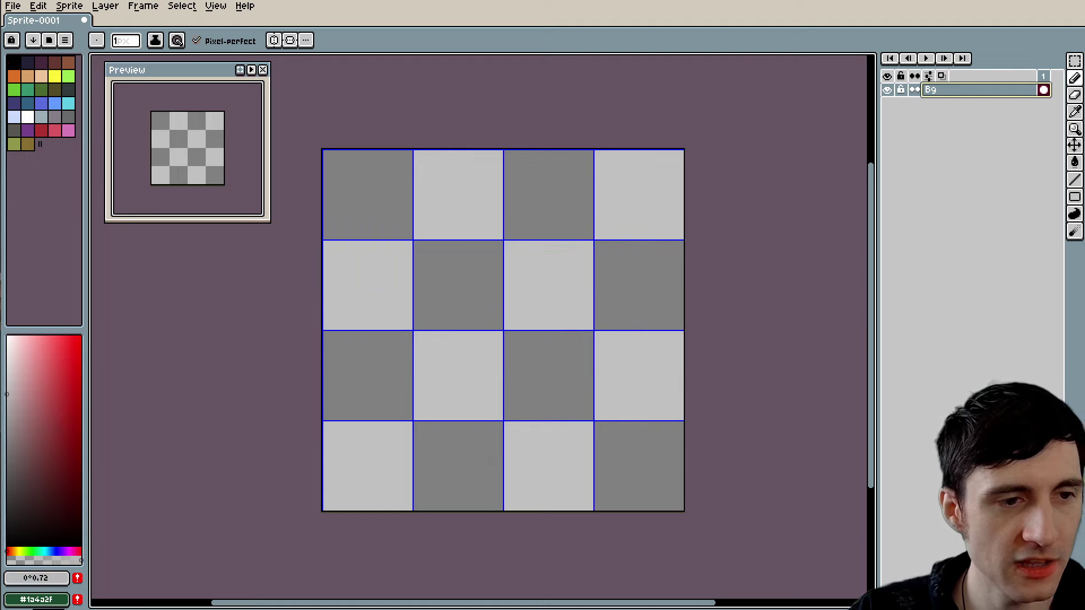
{"action": "key", "text": "g"}
{"action": "left_click", "coordinate": [381, 289]}
{"action": "scroll", "coordinate": [381, 290], "scroll_direction": "up", "scroll_amount": 2}
{"action": "key", "text": "ctrl+z"}
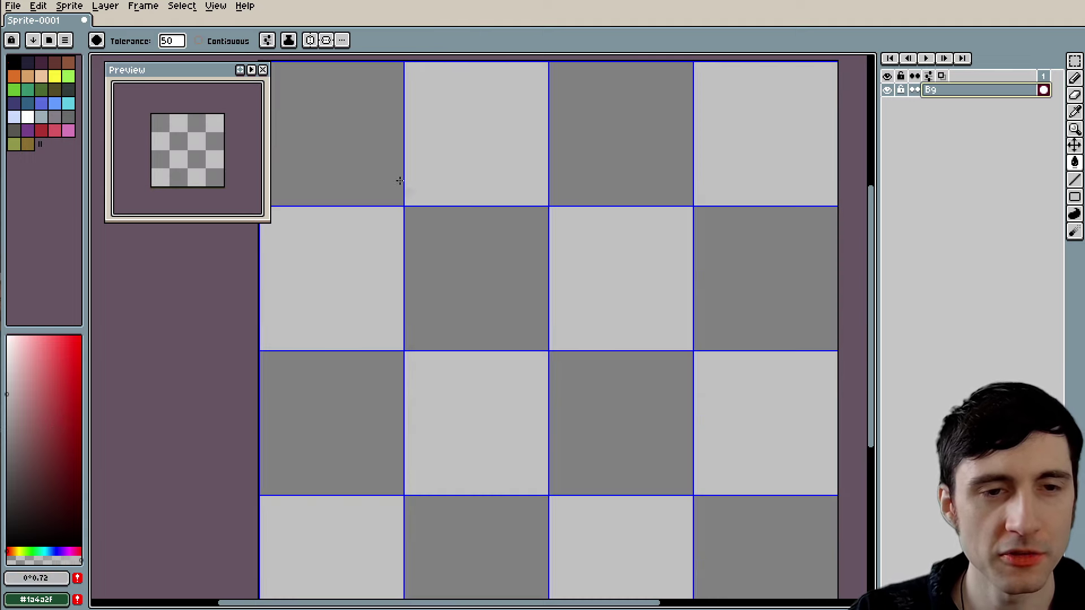
{"action": "left_click", "coordinate": [350, 291]}
{"action": "left_click_drag", "start_coordinate": [515, 321], "coordinate": [519, 377]}
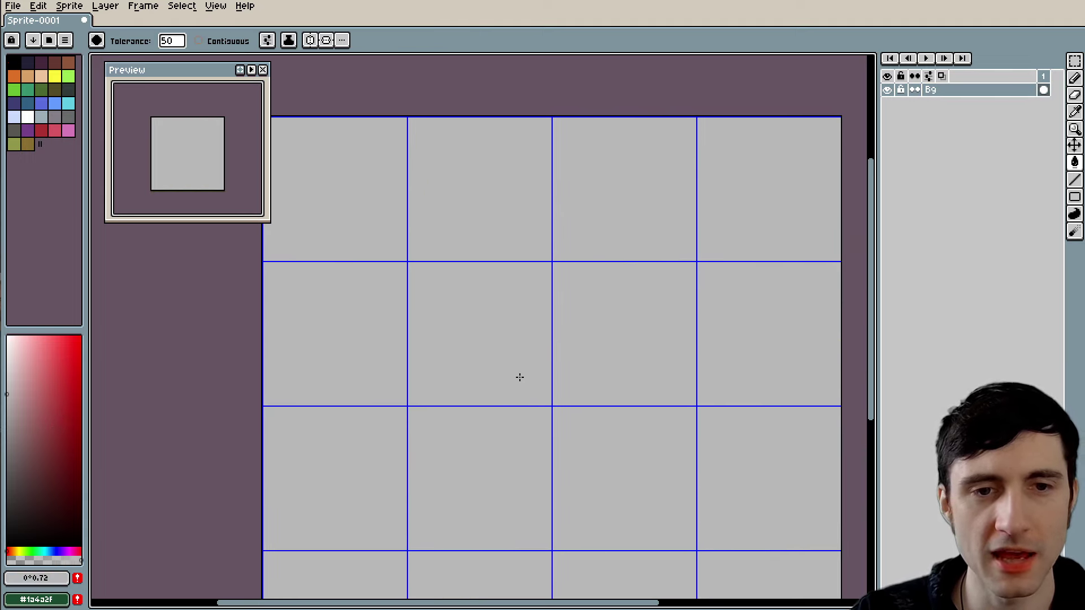
{"action": "left_click_drag", "start_coordinate": [403, 264], "coordinate": [440, 263]}
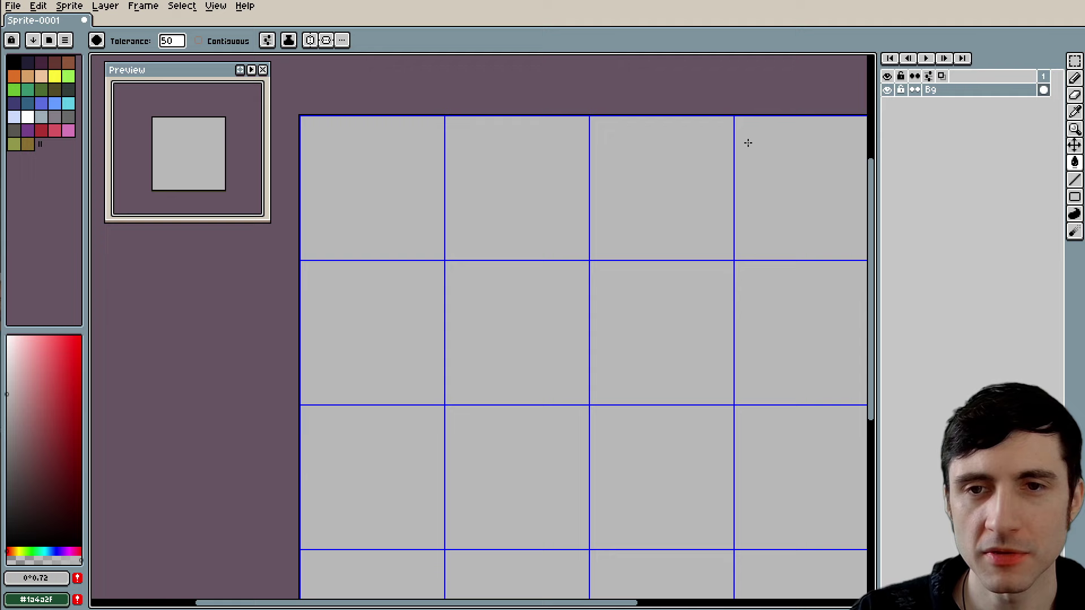
Step: Add a new layer above Bg and set the drawing colour to black
{"action": "right_click", "coordinate": [939, 92]}
{"action": "mouse_move", "coordinate": [976, 121]}
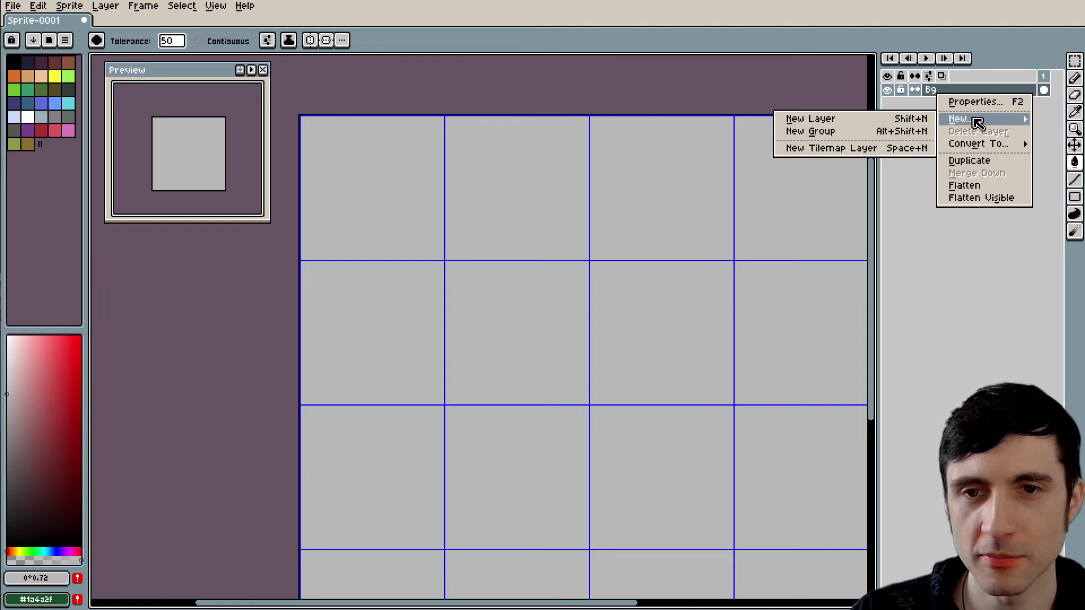
{"action": "left_click", "coordinate": [861, 120]}
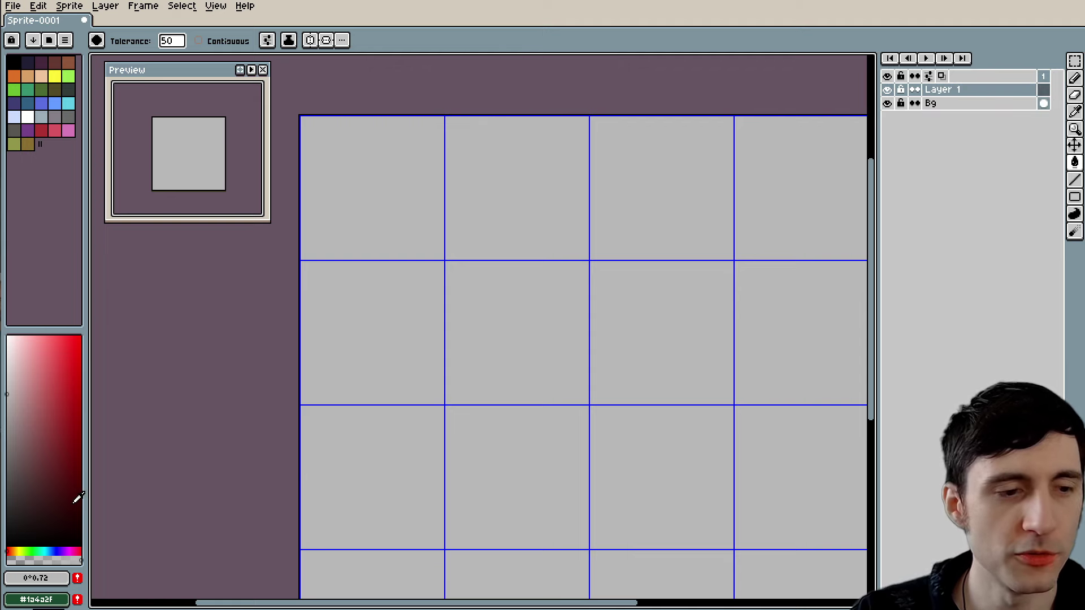
{"action": "left_click_drag", "start_coordinate": [59, 503], "coordinate": [6, 547]}
Step: Move the floating Preview window away from the sprite to free up the drawing area
{"action": "scroll", "coordinate": [458, 284], "scroll_direction": "up", "scroll_amount": 1}
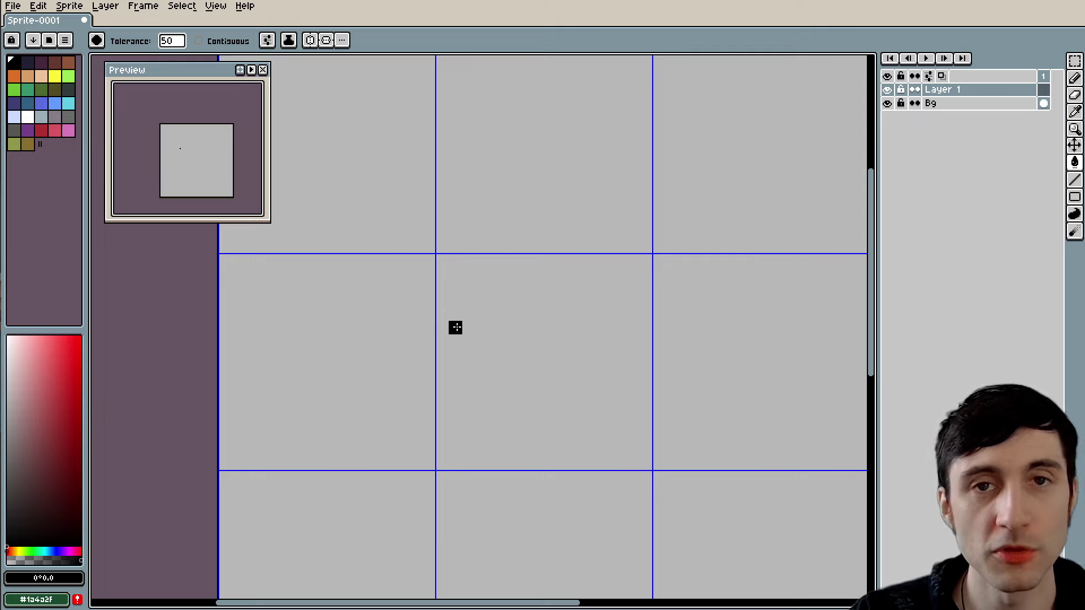
{"action": "scroll", "coordinate": [455, 327], "scroll_direction": "down", "scroll_amount": 1}
{"action": "mouse_move", "coordinate": [453, 327]}
{"action": "left_mouse_down"}
{"action": "mouse_move", "coordinate": [477, 340]}
{"action": "mouse_move", "coordinate": [392, 339]}
{"action": "mouse_move", "coordinate": [462, 334]}
{"action": "left_mouse_up"}
{"action": "scroll", "coordinate": [450, 334], "scroll_direction": "up", "scroll_amount": 1}
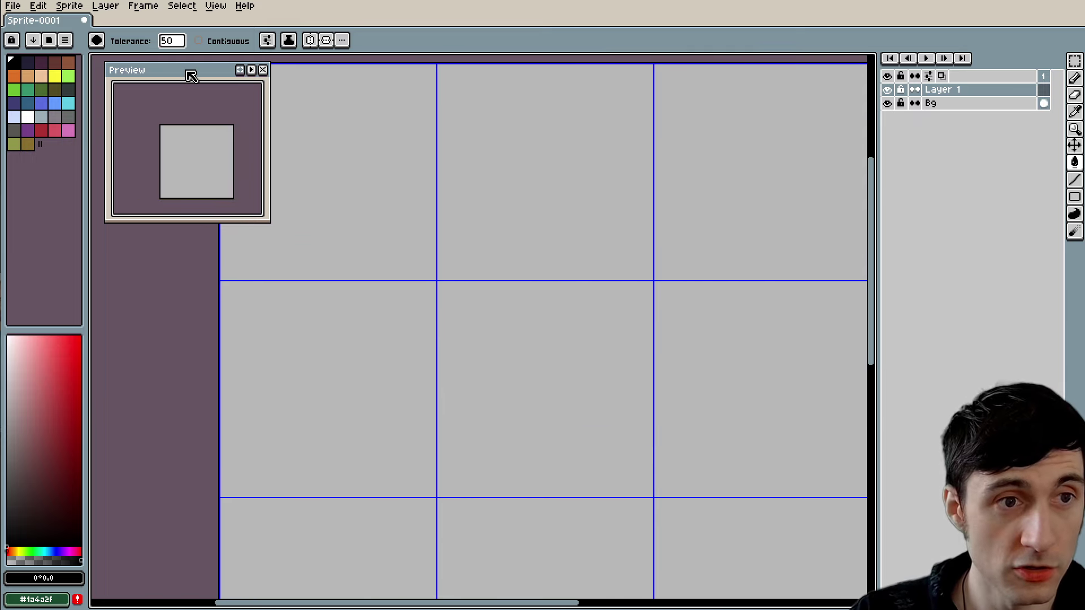
{"action": "left_click_drag", "start_coordinate": [191, 76], "coordinate": [169, 66]}
{"action": "left_click_drag", "start_coordinate": [554, 362], "coordinate": [568, 382]}
{"action": "left_click_drag", "start_coordinate": [434, 317], "coordinate": [348, 435]}
{"action": "key", "text": "ctrl+z"}
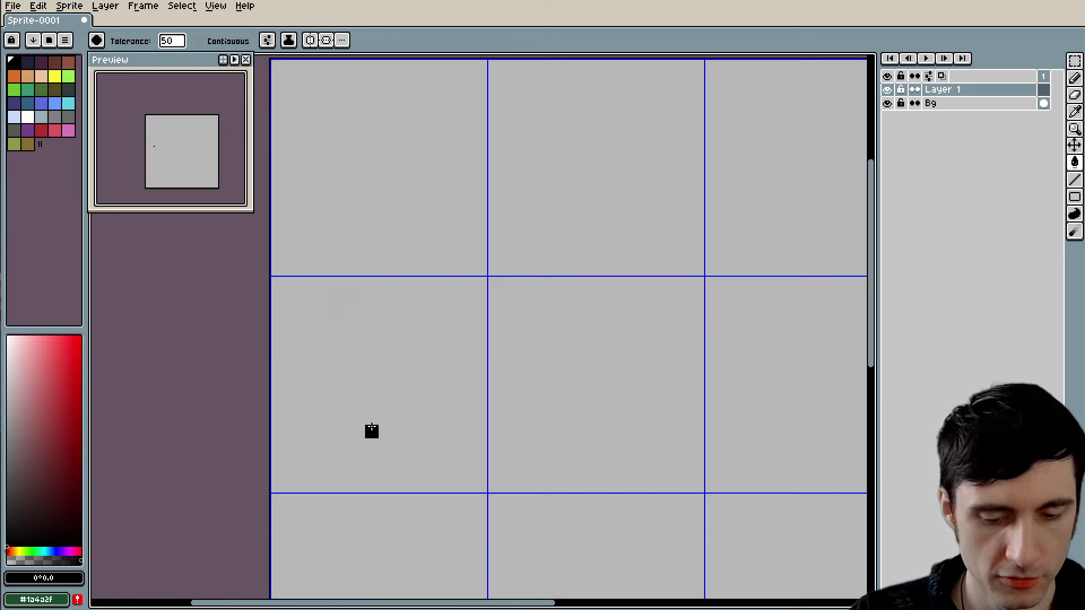
Step: Sketch a rough black outline of a character with the Pencil tool and undo it
{"action": "key", "text": "b"}
{"action": "mouse_move", "coordinate": [412, 309]}
{"action": "left_mouse_down"}
{"action": "mouse_move", "coordinate": [357, 446]}
{"action": "mouse_move", "coordinate": [465, 372]}
{"action": "mouse_move", "coordinate": [584, 459]}
{"action": "mouse_move", "coordinate": [554, 294]}
{"action": "mouse_move", "coordinate": [666, 232]}
{"action": "mouse_move", "coordinate": [502, 236]}
{"action": "mouse_move", "coordinate": [487, 105]}
{"action": "mouse_move", "coordinate": [413, 223]}
{"action": "mouse_move", "coordinate": [410, 304]}
{"action": "left_mouse_up"}
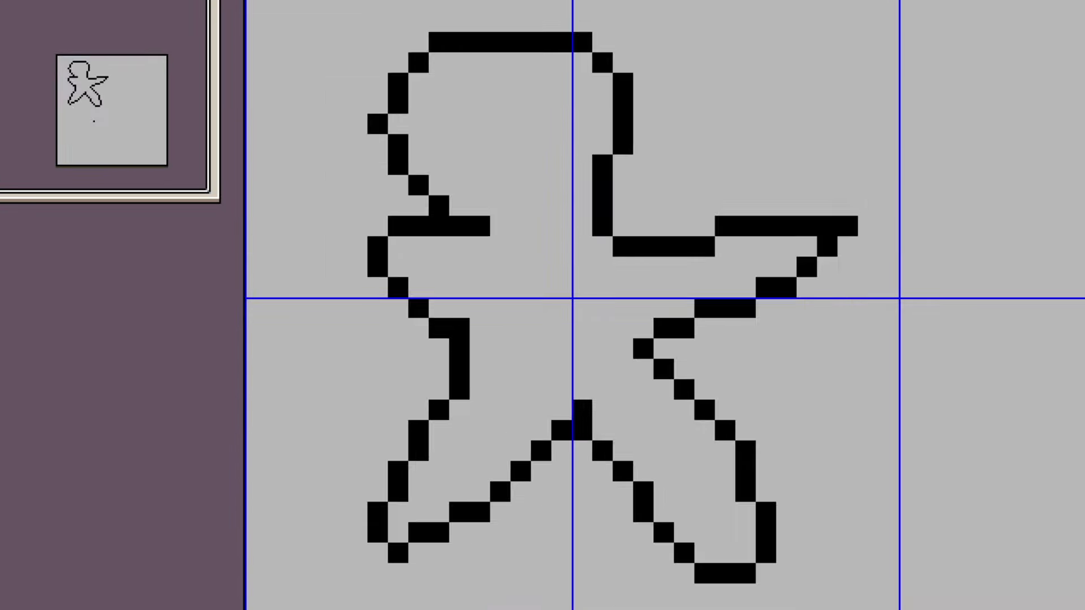
{"action": "key", "text": "ctrl+z"}
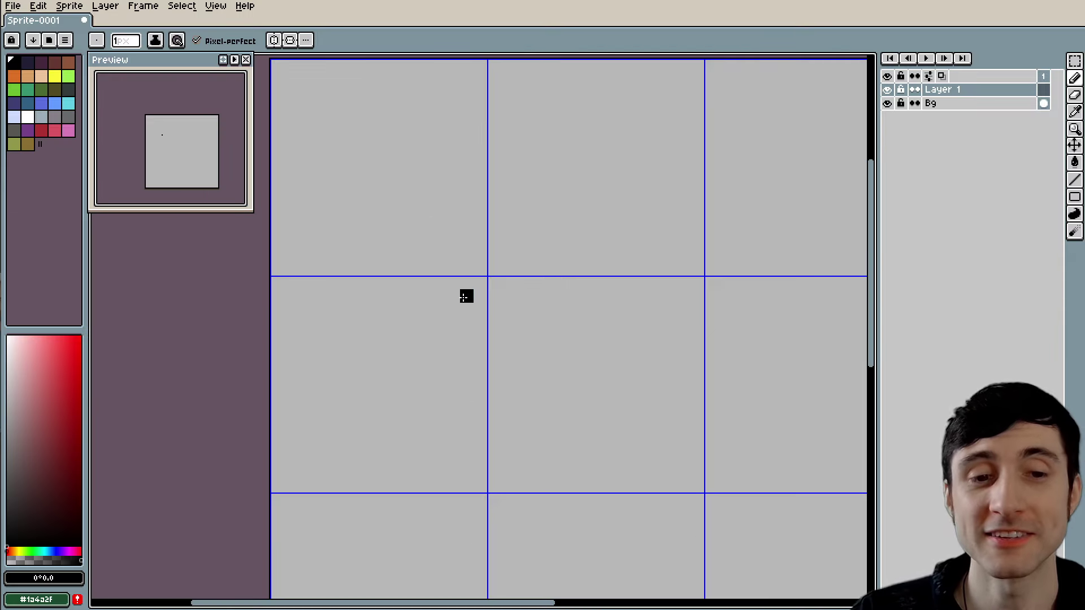
Step: Paint a small solid black silhouette of a figure with the Pencil and clear it from the layer
{"action": "mouse_move", "coordinate": [495, 295]}
{"action": "left_mouse_down"}
{"action": "mouse_move", "coordinate": [494, 332]}
{"action": "mouse_move", "coordinate": [538, 258]}
{"action": "mouse_move", "coordinate": [515, 297]}
{"action": "mouse_move", "coordinate": [499, 295]}
{"action": "mouse_move", "coordinate": [476, 317]}
{"action": "mouse_move", "coordinate": [489, 262]}
{"action": "mouse_move", "coordinate": [507, 307]}
{"action": "mouse_move", "coordinate": [412, 406]}
{"action": "left_mouse_up"}
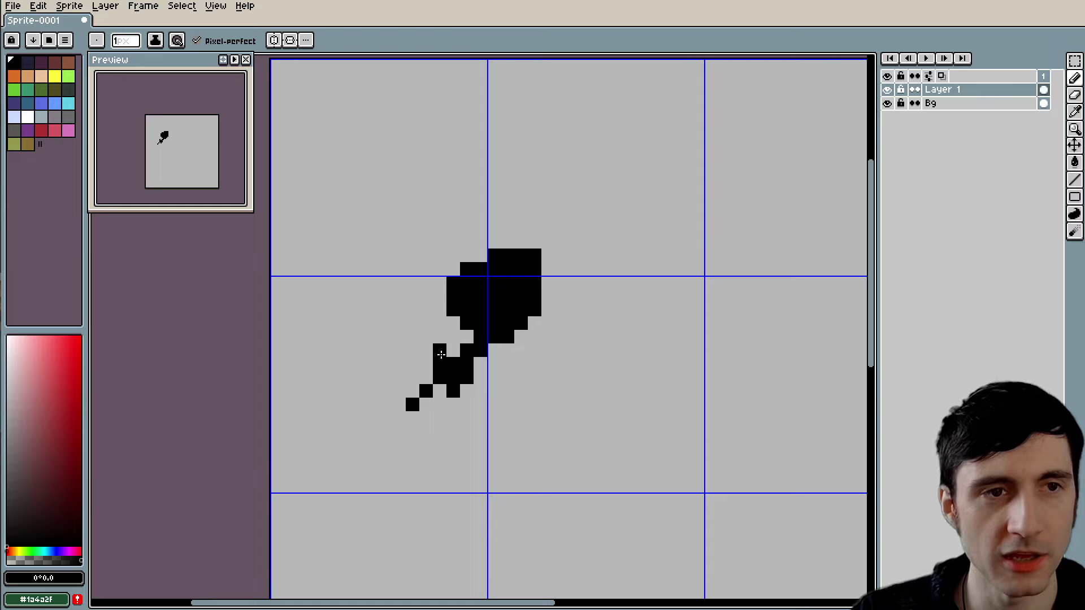
{"action": "key", "text": "Delete"}
{"action": "left_click", "coordinate": [406, 282]}
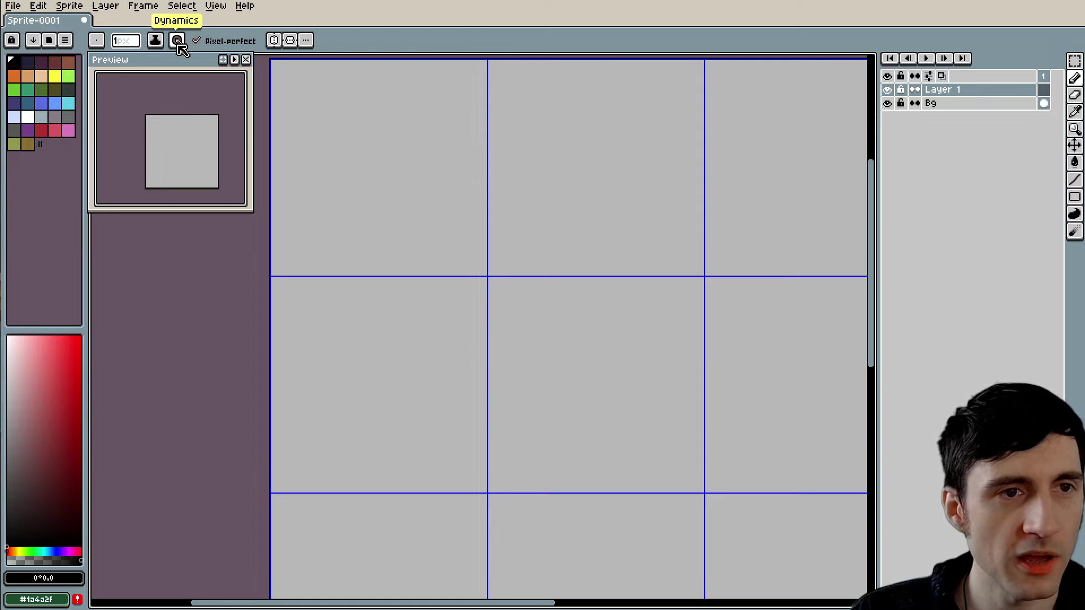
{"action": "left_click", "coordinate": [178, 43]}
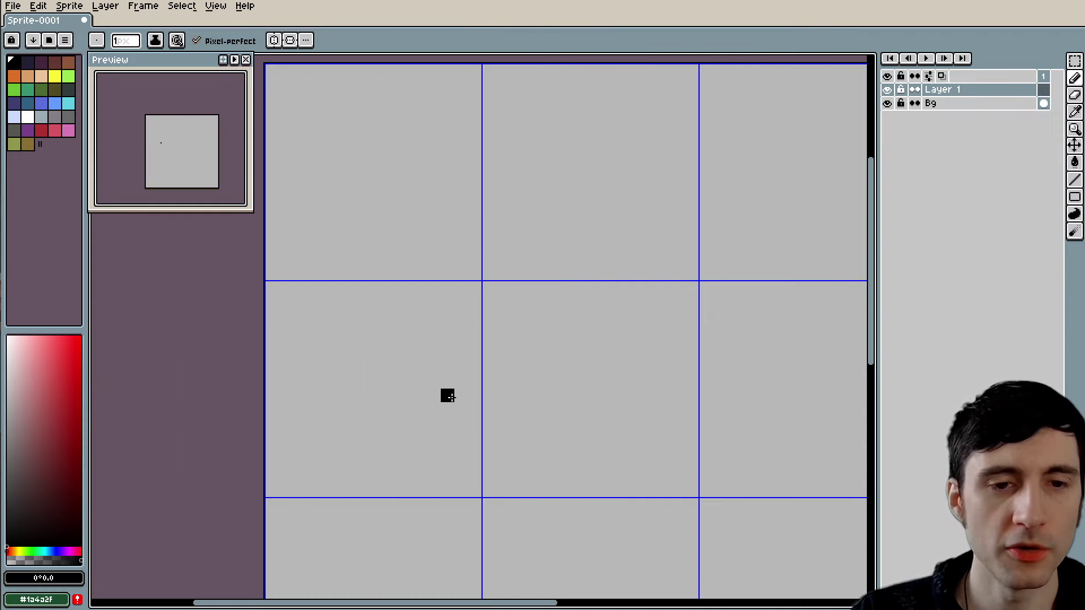
Step: Sketch a small-headed black stick figure with two legs, shoulders, an oval head and arms
{"action": "left_click_drag", "start_coordinate": [450, 397], "coordinate": [432, 478]}
{"action": "left_click_drag", "start_coordinate": [526, 387], "coordinate": [542, 479]}
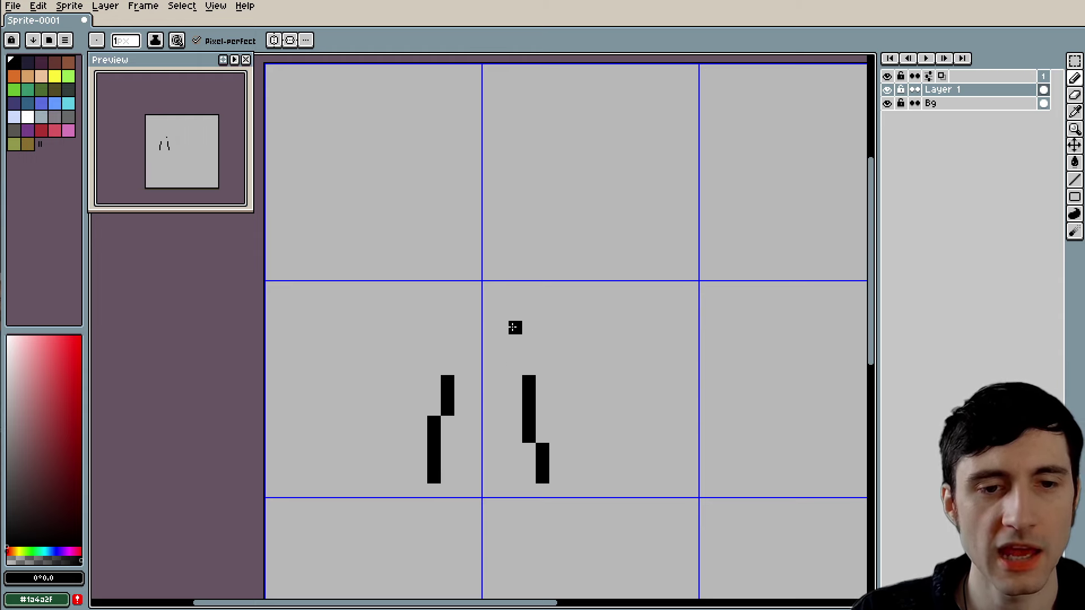
{"action": "left_click_drag", "start_coordinate": [515, 327], "coordinate": [508, 367]}
{"action": "mouse_move", "coordinate": [458, 124]}
{"action": "left_mouse_down"}
{"action": "mouse_move", "coordinate": [401, 180]}
{"action": "mouse_move", "coordinate": [535, 162]}
{"action": "mouse_move", "coordinate": [447, 153]}
{"action": "left_mouse_up"}
{"action": "mouse_move", "coordinate": [431, 273]}
{"action": "left_mouse_down"}
{"action": "mouse_move", "coordinate": [449, 280]}
{"action": "mouse_move", "coordinate": [323, 423]}
{"action": "left_mouse_up"}
{"action": "left_click_drag", "start_coordinate": [567, 286], "coordinate": [662, 450]}
Step: Undo all strokes of the stick figure until the layer is empty
{"action": "key", "text": "ctrl+z"}
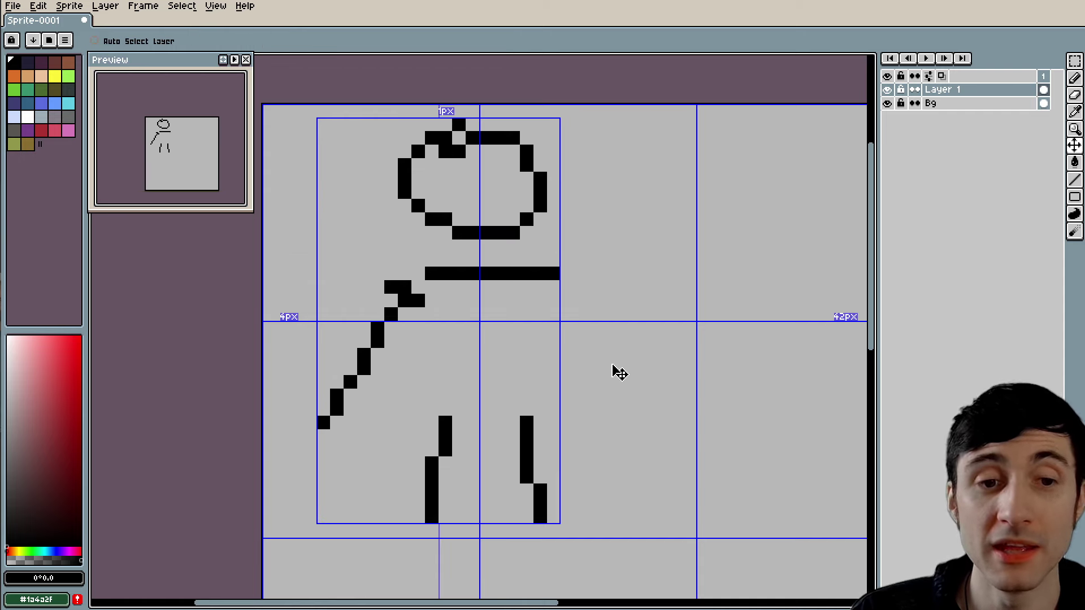
{"action": "key", "text": "ctrl+z"}
{"action": "key", "text": "ctrl+z"}
{"action": "key", "text": "ctrl+z"}
{"action": "key", "text": "ctrl+z"}
{"action": "key", "text": "ctrl+z"}
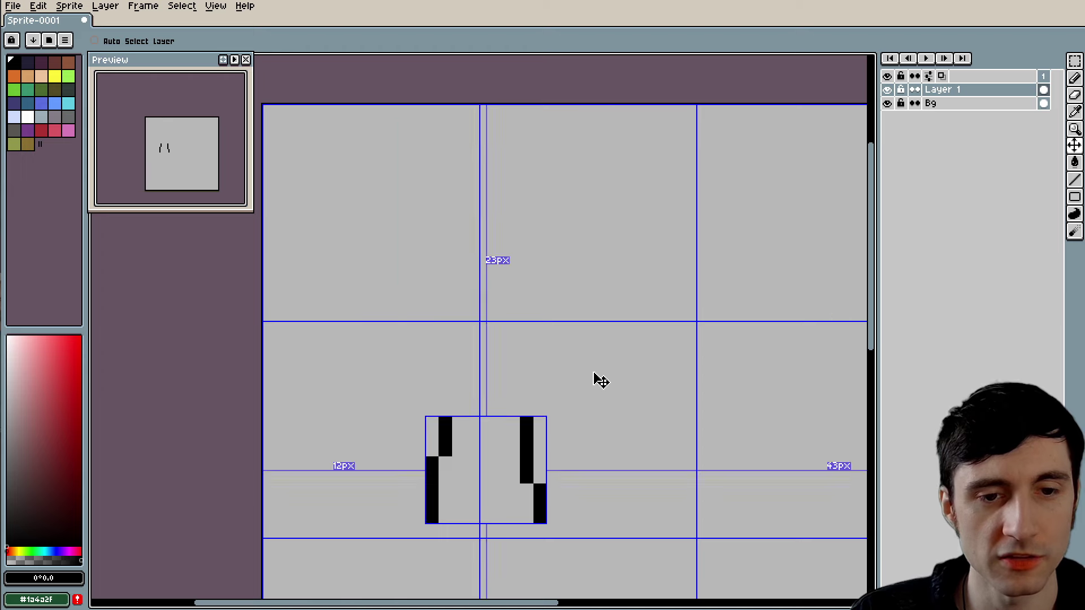
{"action": "left_click", "coordinate": [594, 369]}
{"action": "key", "text": "ctrl+z"}
{"action": "key", "text": "ctrl+z"}
{"action": "key", "text": "ctrl+z"}
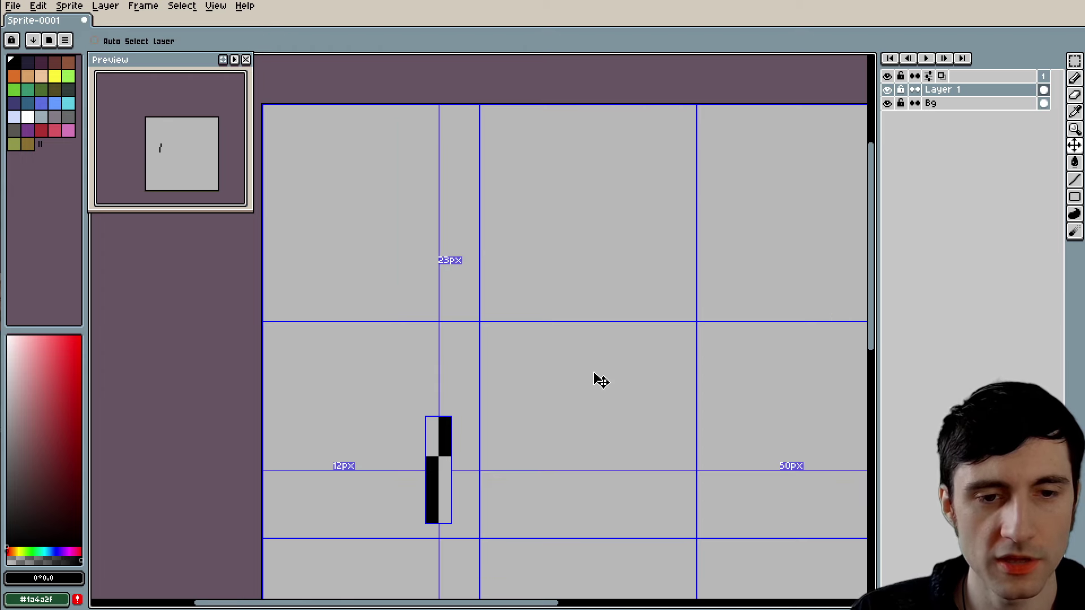
{"action": "left_click", "coordinate": [499, 274]}
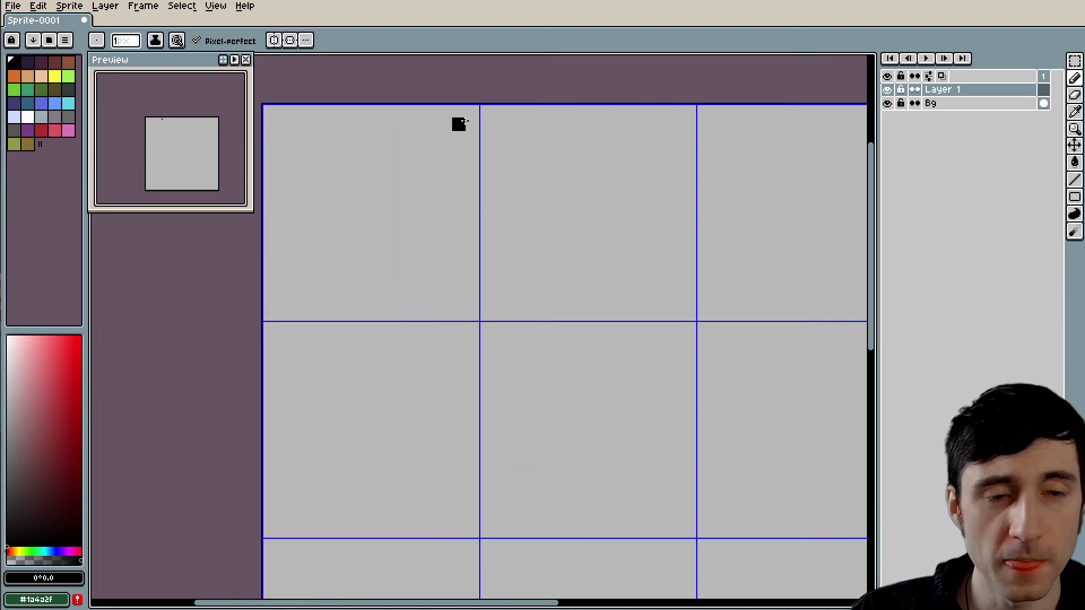
Step: Sketch a chibi figure in black with a large round head, a small torso, two short legs and two arms
{"action": "mouse_move", "coordinate": [459, 124]}
{"action": "left_mouse_down"}
{"action": "mouse_move", "coordinate": [415, 144]}
{"action": "mouse_move", "coordinate": [382, 189]}
{"action": "mouse_move", "coordinate": [391, 275]}
{"action": "mouse_move", "coordinate": [418, 305]}
{"action": "mouse_move", "coordinate": [463, 324]}
{"action": "mouse_move", "coordinate": [565, 294]}
{"action": "mouse_move", "coordinate": [611, 210]}
{"action": "mouse_move", "coordinate": [553, 150]}
{"action": "mouse_move", "coordinate": [446, 124]}
{"action": "left_mouse_up"}
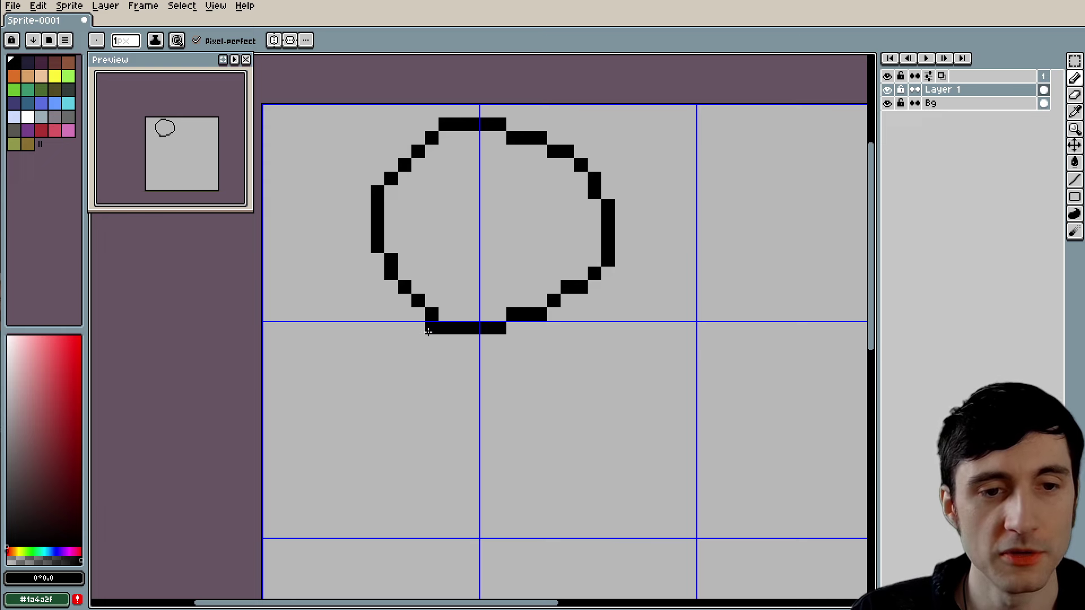
{"action": "mouse_move", "coordinate": [428, 332]}
{"action": "left_mouse_down"}
{"action": "mouse_move", "coordinate": [424, 418]}
{"action": "mouse_move", "coordinate": [546, 323]}
{"action": "left_mouse_up"}
{"action": "left_click_drag", "start_coordinate": [433, 432], "coordinate": [433, 478]}
{"action": "left_click", "coordinate": [567, 424]}
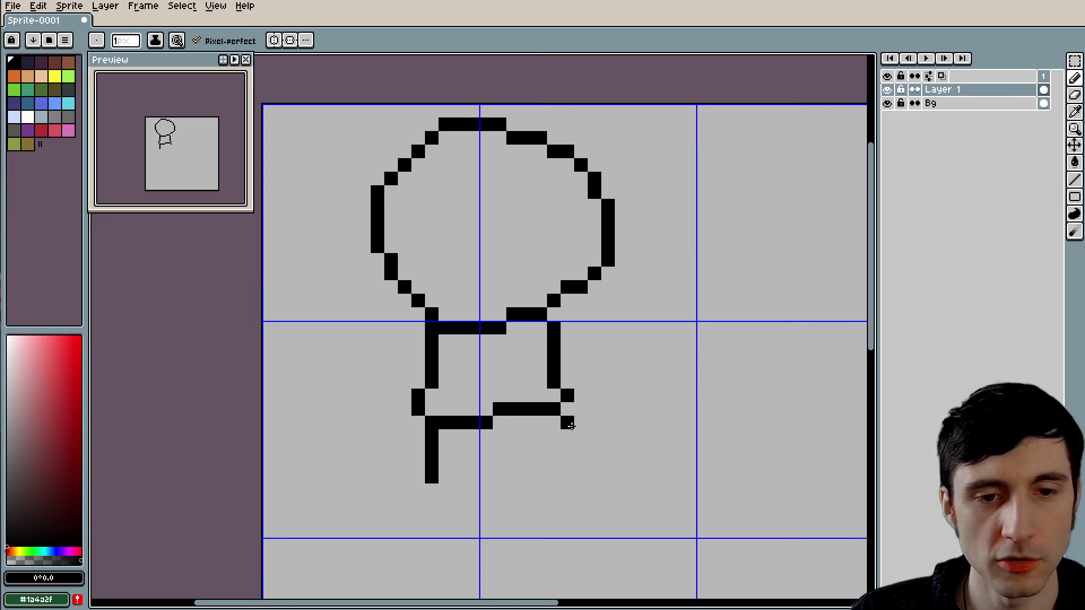
{"action": "left_click_drag", "start_coordinate": [568, 406], "coordinate": [567, 478]}
{"action": "left_click_drag", "start_coordinate": [425, 338], "coordinate": [362, 397]}
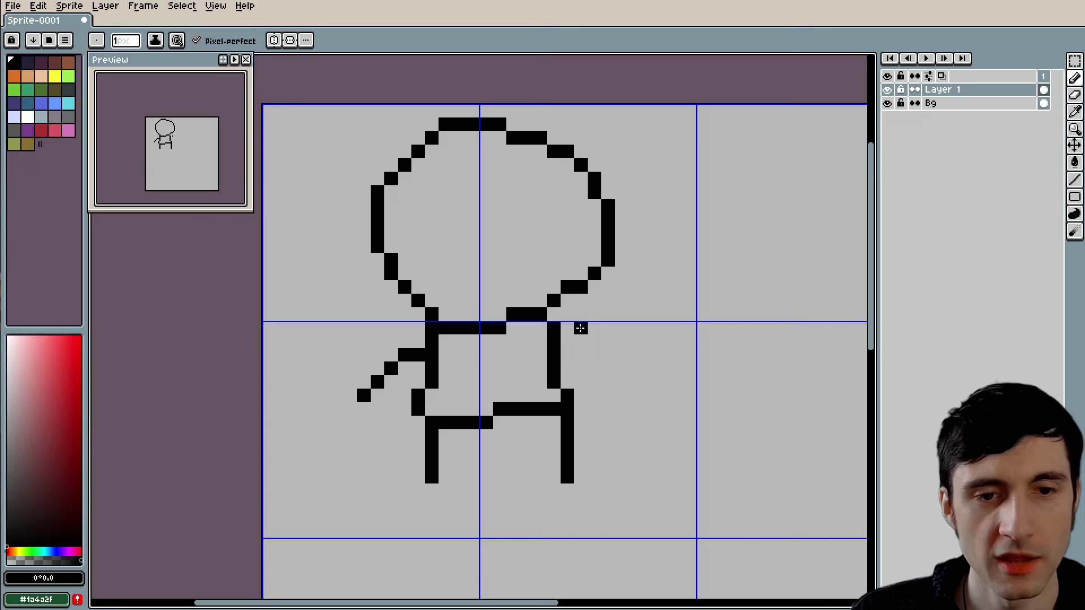
{"action": "left_click_drag", "start_coordinate": [581, 330], "coordinate": [622, 368]}
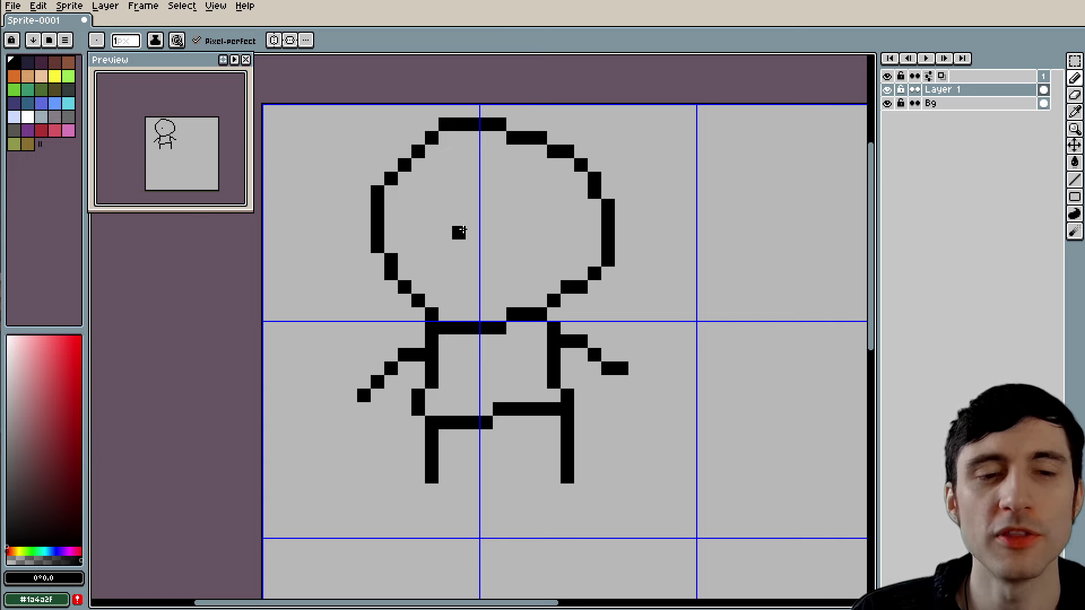
Step: Add a smiling mouth and two single-pixel eyes inside the large head
{"action": "left_click_drag", "start_coordinate": [460, 232], "coordinate": [526, 233]}
{"action": "left_click", "coordinate": [473, 193]}
{"action": "left_click_drag", "start_coordinate": [540, 192], "coordinate": [539, 206]}
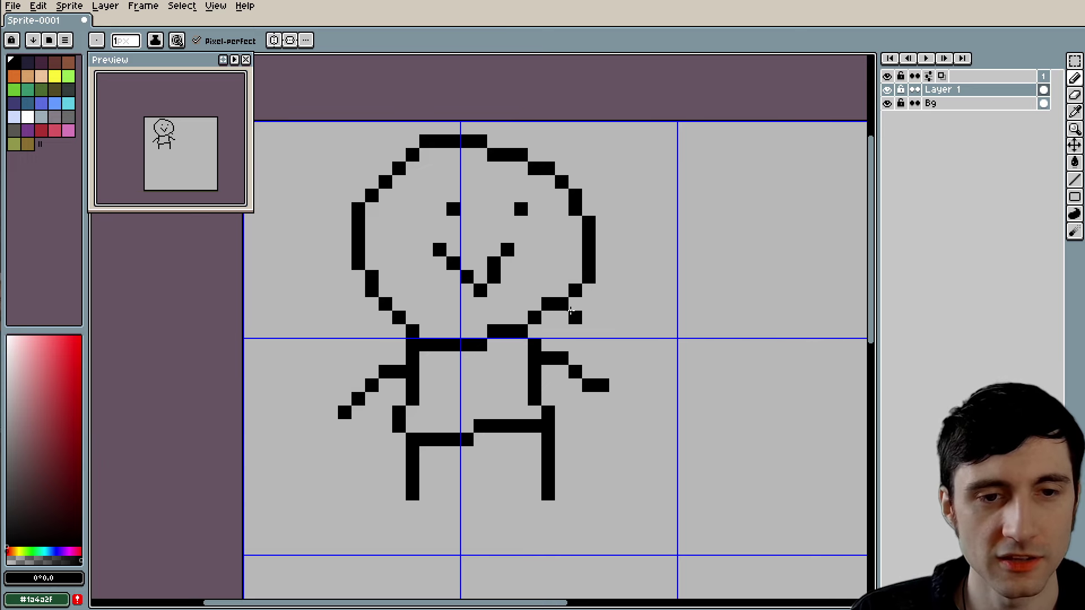
Step: Undo every stroke of the large-headed figure, from the face back to the head outline
{"action": "key", "text": "ctrl+z"}
{"action": "key", "text": "ctrl+z"}
{"action": "key", "text": "ctrl+z"}
{"action": "key", "text": "ctrl+z"}
{"action": "key", "text": "ctrl+z"}
{"action": "key", "text": "ctrl+z"}
{"action": "key", "text": "ctrl+z"}
{"action": "key", "text": "ctrl+z"}
{"action": "key", "text": "ctrl+z"}
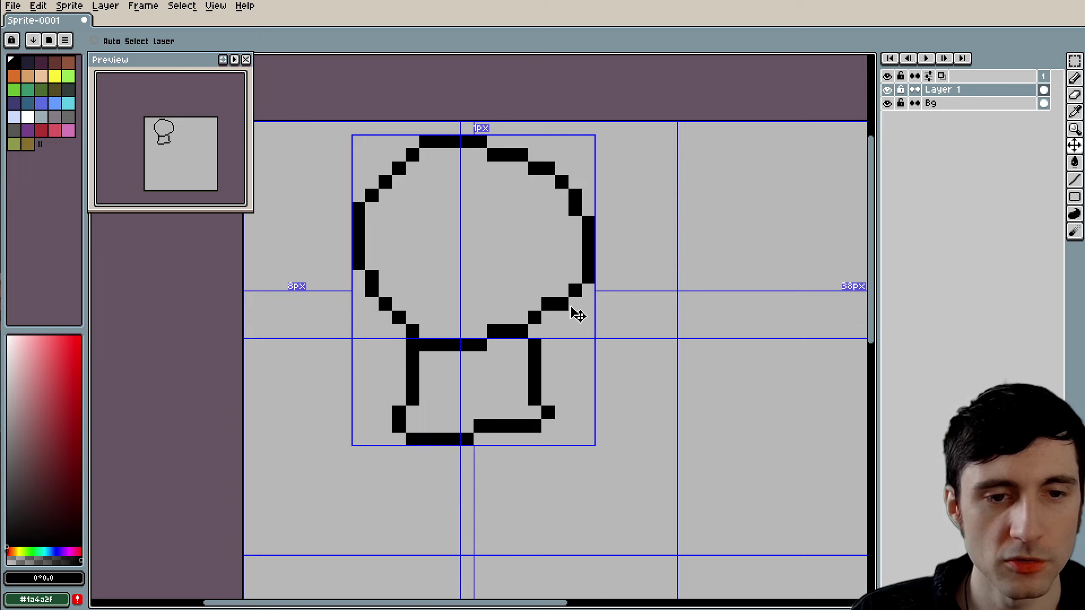
{"action": "mouse_move", "coordinate": [412, 315]}
{"action": "left_mouse_down"}
{"action": "mouse_move", "coordinate": [385, 531]}
{"action": "mouse_move", "coordinate": [398, 515]}
{"action": "mouse_move", "coordinate": [435, 350]}
{"action": "mouse_move", "coordinate": [503, 384]}
{"action": "mouse_move", "coordinate": [570, 366]}
{"action": "mouse_move", "coordinate": [533, 307]}
{"action": "mouse_move", "coordinate": [385, 302]}
{"action": "mouse_move", "coordinate": [411, 261]}
{"action": "mouse_move", "coordinate": [576, 277]}
{"action": "mouse_move", "coordinate": [486, 216]}
{"action": "mouse_move", "coordinate": [494, 239]}
{"action": "mouse_move", "coordinate": [395, 223]}
{"action": "left_mouse_up"}
{"action": "key", "text": "ctrl+z"}
{"action": "key", "text": "ctrl+z"}
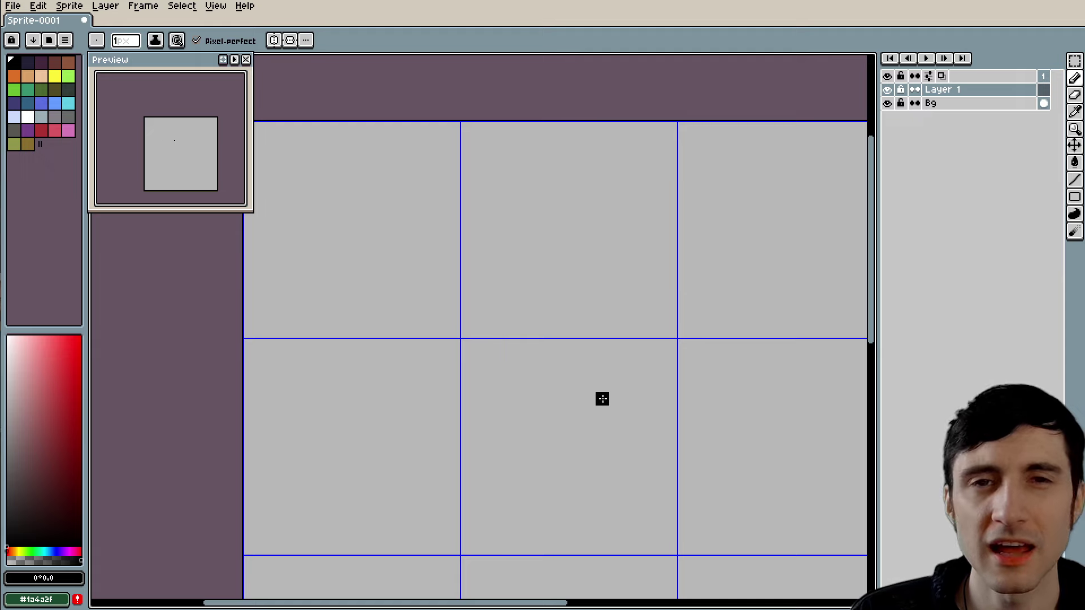
Step: Place two single black pixels side by side with a two-pixel gap as the character's eyes
{"action": "left_click_drag", "start_coordinate": [526, 367], "coordinate": [526, 397]}
{"action": "left_click_drag", "start_coordinate": [430, 279], "coordinate": [466, 272]}
{"action": "scroll", "coordinate": [503, 233], "scroll_direction": "up", "scroll_amount": 1}
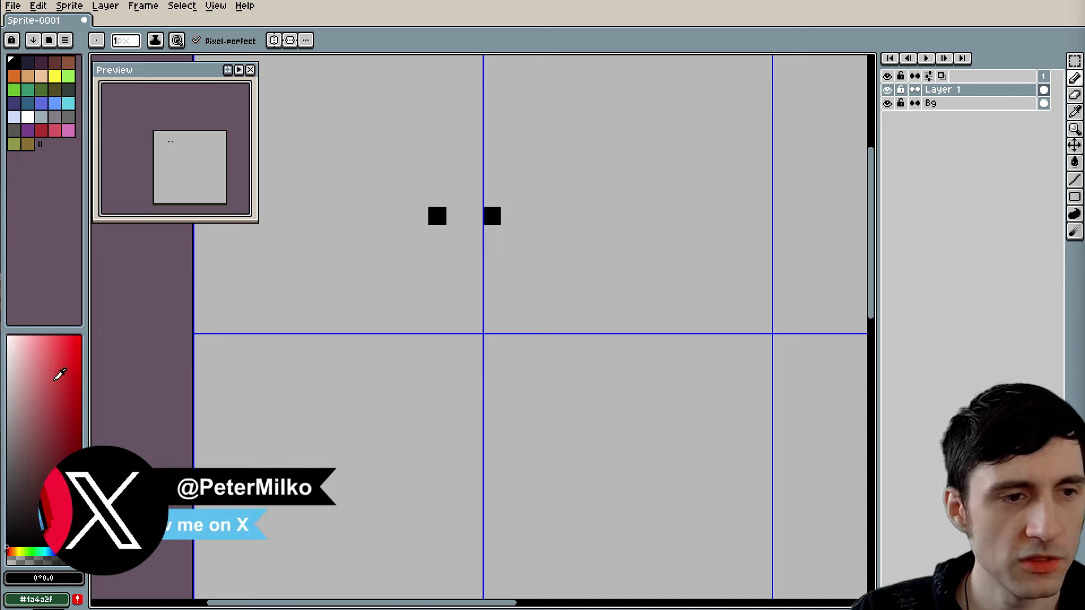
Step: Mix a dark muted yellow-brown and paint the face pixels between and below the eyes
{"action": "left_click", "coordinate": [15, 551]}
{"action": "left_click", "coordinate": [35, 460]}
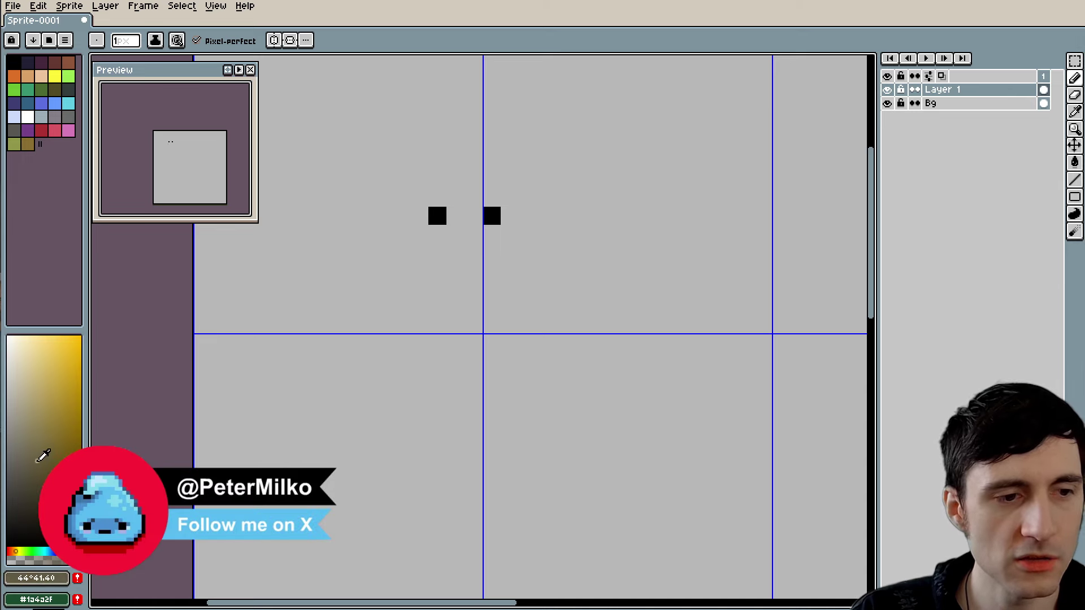
{"action": "left_click", "coordinate": [429, 304]}
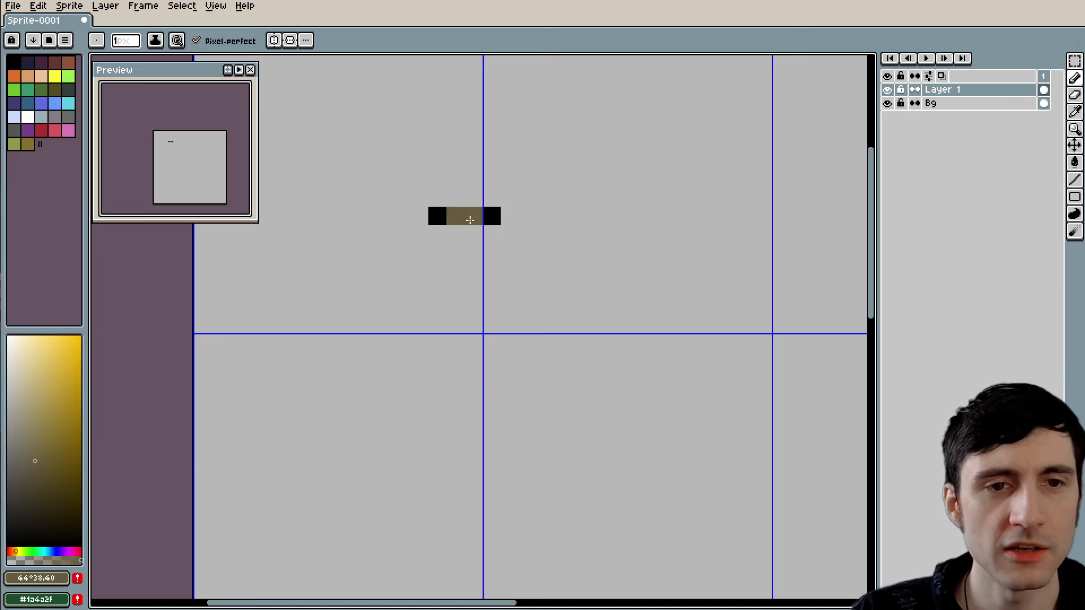
{"action": "left_click_drag", "start_coordinate": [466, 233], "coordinate": [454, 244]}
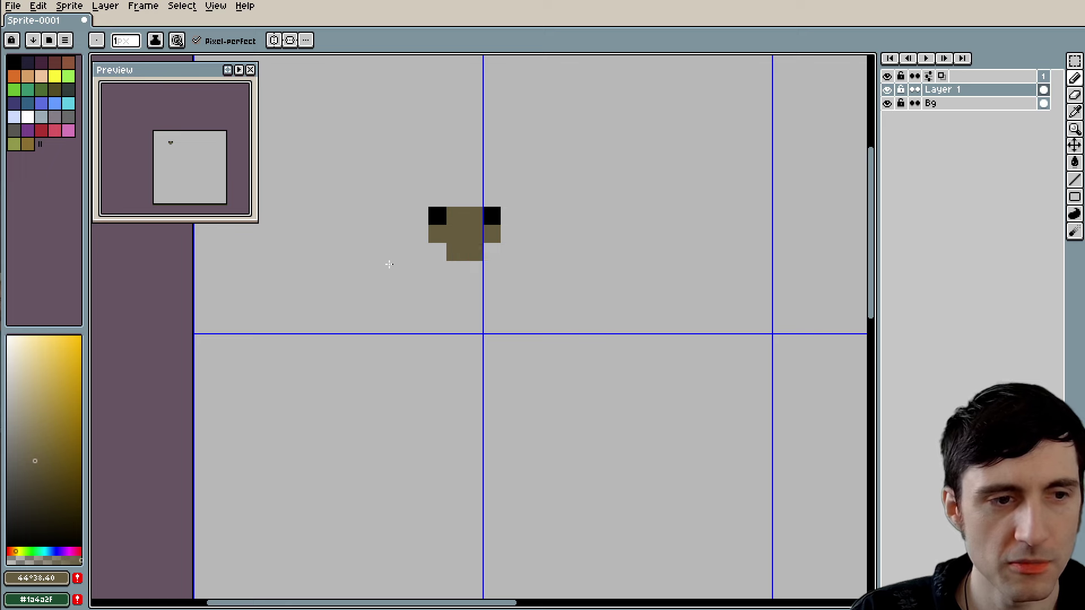
Step: Repaint the face with the palette's light tan colour (Idx-6) and add a forehead row above the eyes
{"action": "left_click", "coordinate": [27, 77]}
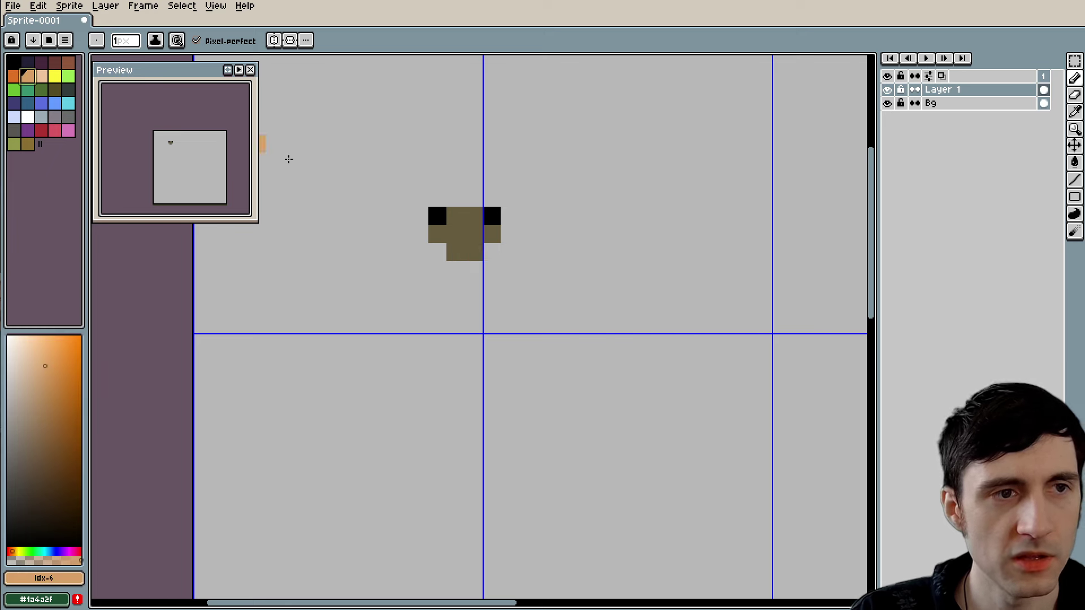
{"action": "left_click", "coordinate": [453, 215]}
{"action": "left_click_drag", "start_coordinate": [441, 232], "coordinate": [467, 247]}
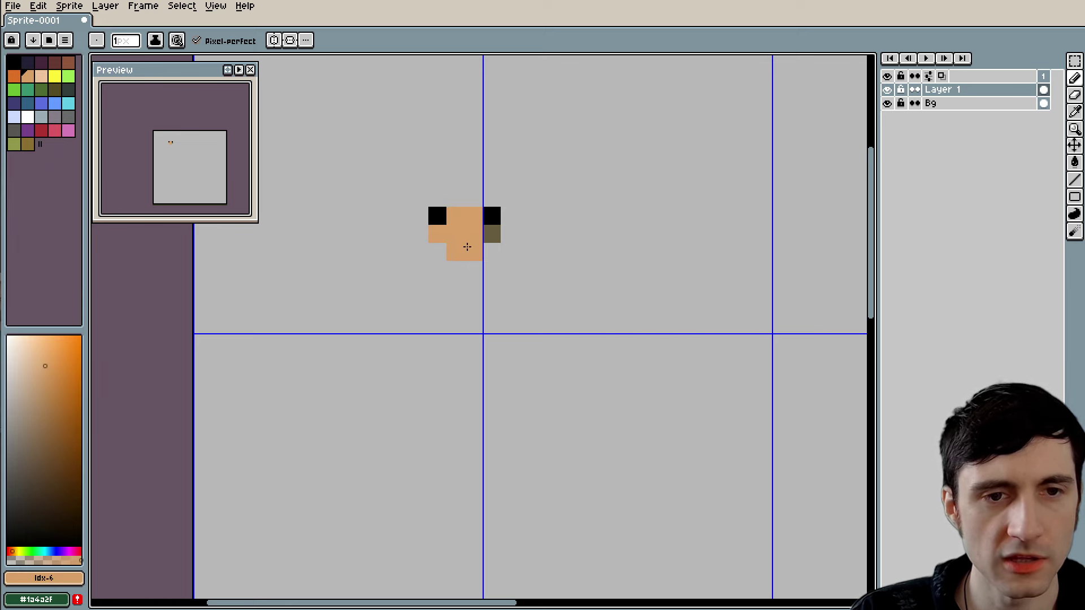
{"action": "left_click_drag", "start_coordinate": [461, 195], "coordinate": [439, 199]}
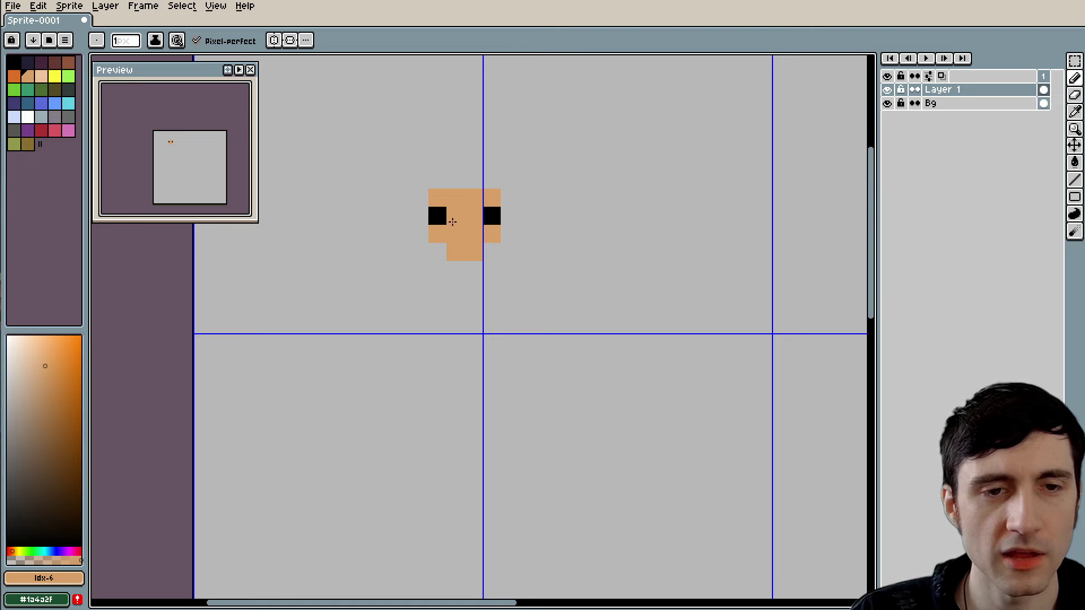
{"action": "mouse_move", "coordinate": [528, 270]}
{"action": "left_mouse_down"}
{"action": "mouse_move", "coordinate": [502, 306]}
{"action": "mouse_move", "coordinate": [441, 301]}
{"action": "left_mouse_up"}
{"action": "left_click", "coordinate": [421, 288]}
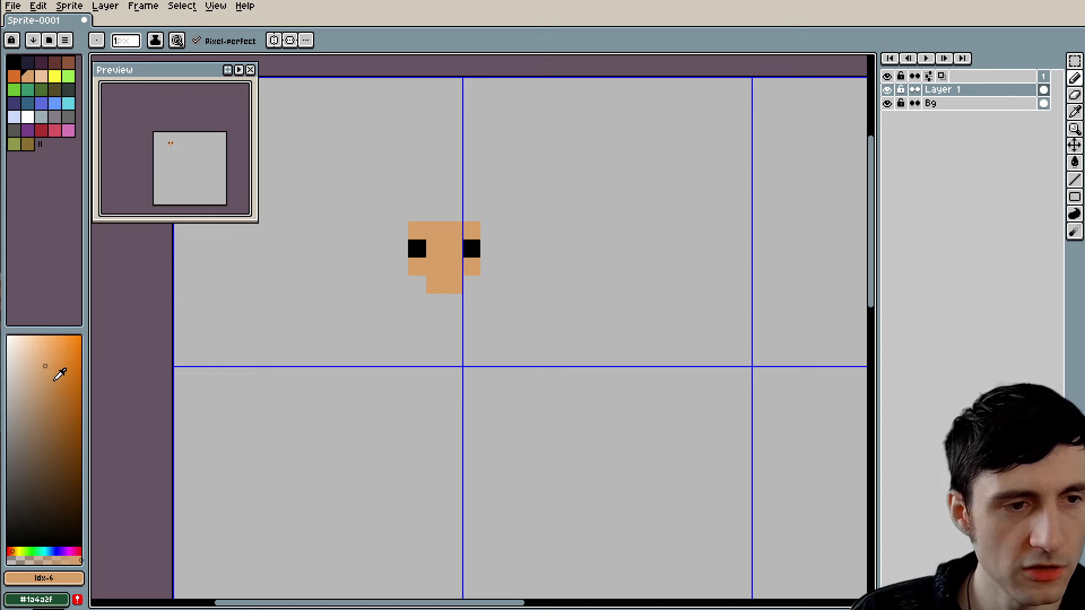
Step: Outline the sides and bottom of the face in orange-brown, and recolour that outline to a darker brown (30°, 69, 49)
{"action": "left_click", "coordinate": [66, 394]}
{"action": "left_click_drag", "start_coordinate": [399, 231], "coordinate": [398, 267]}
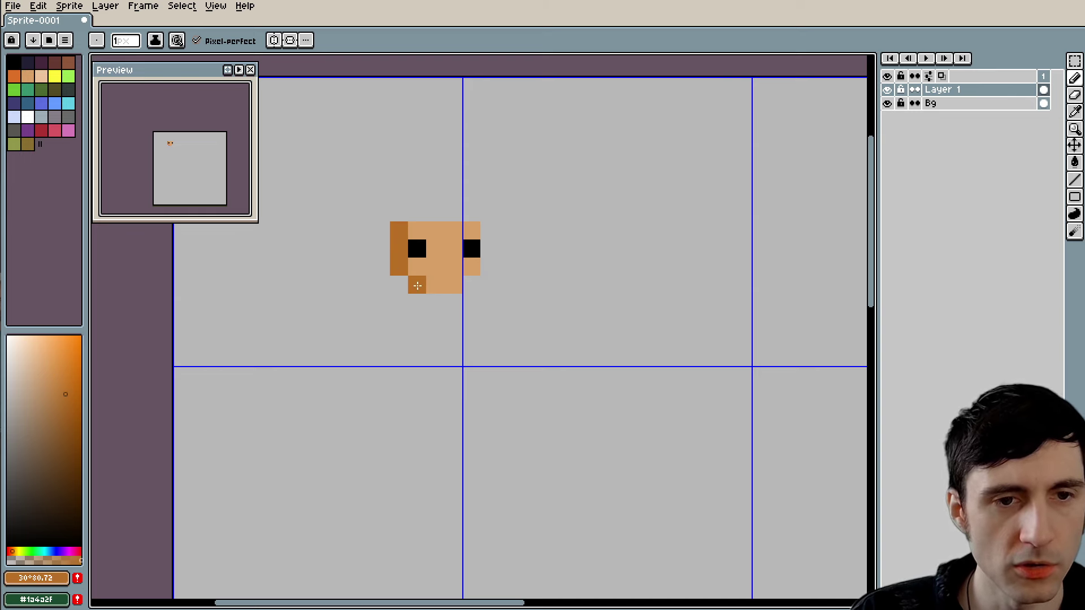
{"action": "left_click_drag", "start_coordinate": [490, 270], "coordinate": [489, 231]}
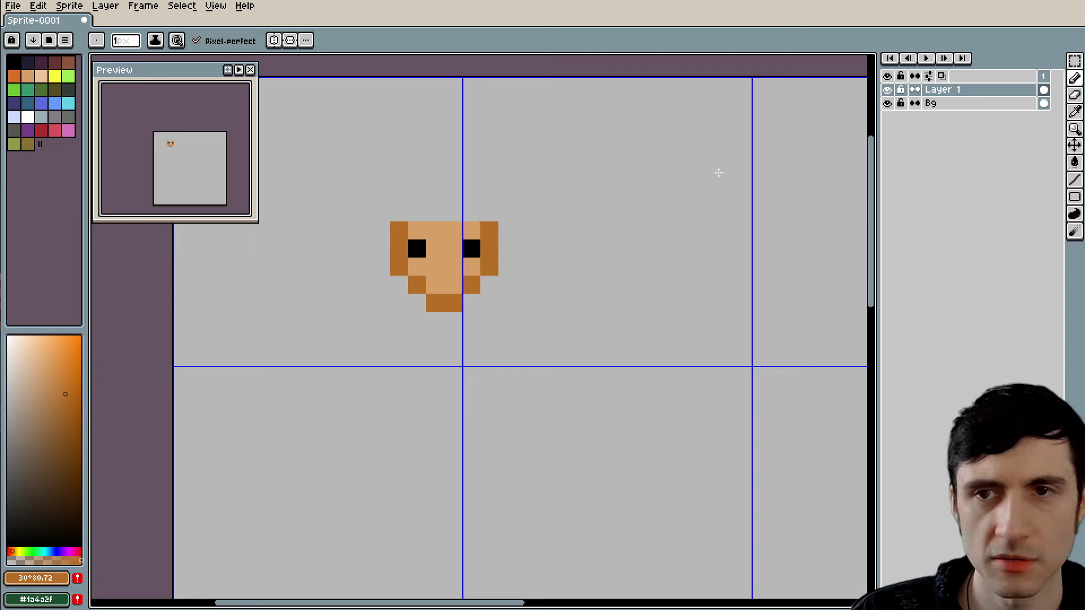
{"action": "left_click", "coordinate": [58, 442]}
{"action": "left_click_drag", "start_coordinate": [479, 279], "coordinate": [481, 238]}
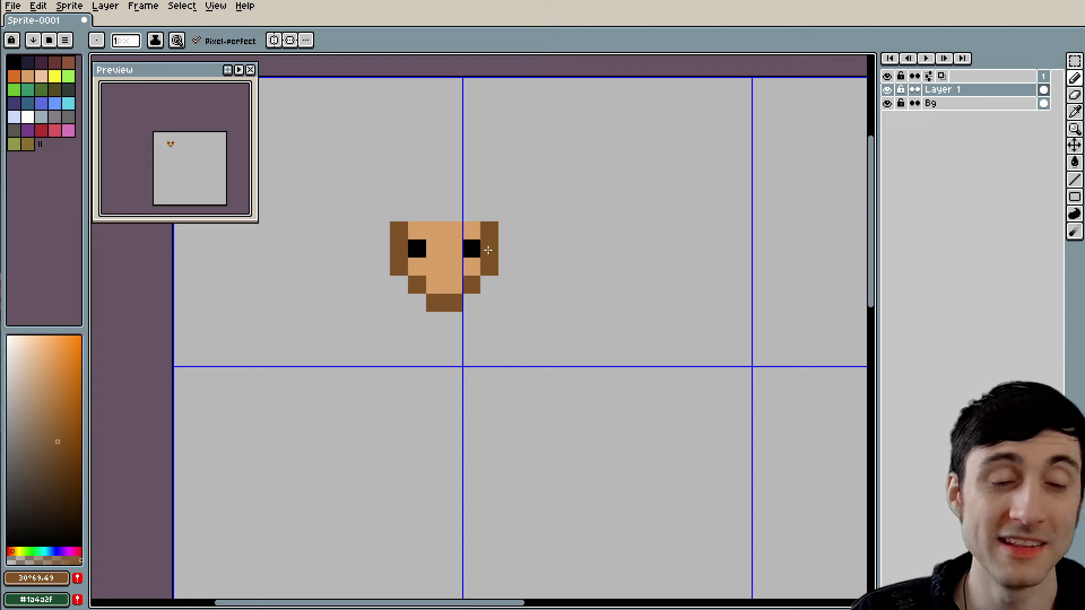
Step: Paint a dark brown pixel directly above each eye as eyebrows joined to the face outline
{"action": "scroll", "coordinate": [195, 178], "scroll_direction": "up", "scroll_amount": 2}
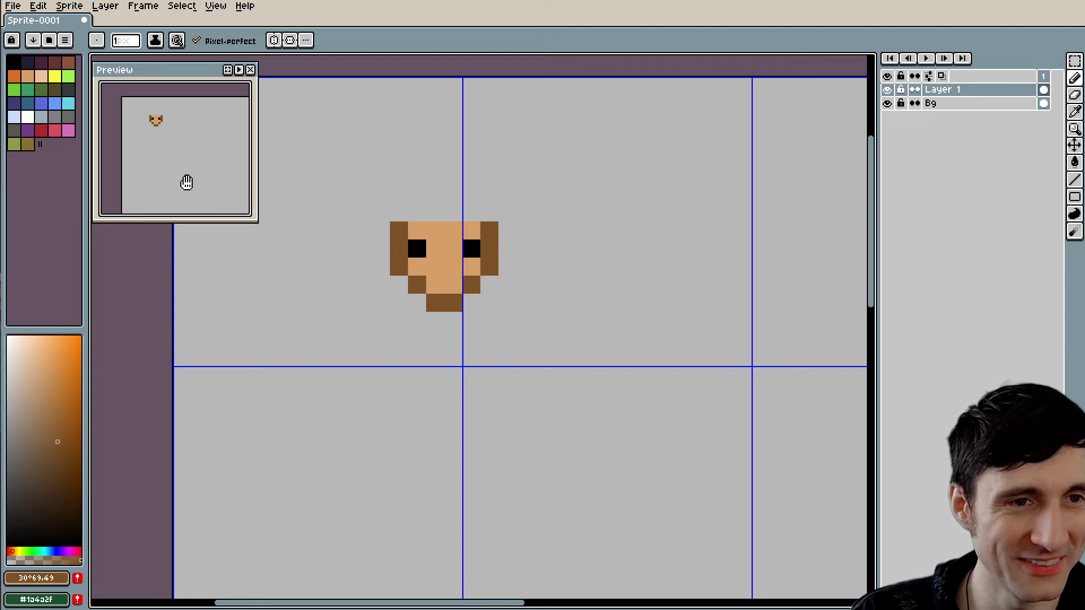
{"action": "scroll", "coordinate": [188, 172], "scroll_direction": "down", "scroll_amount": 3}
{"action": "scroll", "coordinate": [496, 383], "scroll_direction": "down", "scroll_amount": 4}
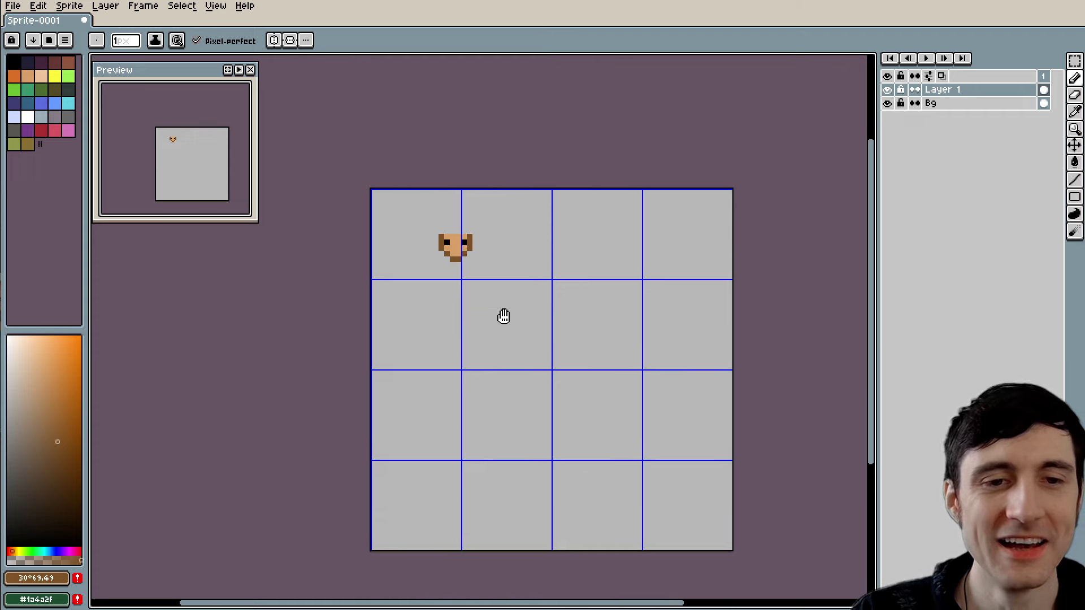
{"action": "scroll", "coordinate": [500, 321], "scroll_direction": "up", "scroll_amount": 2}
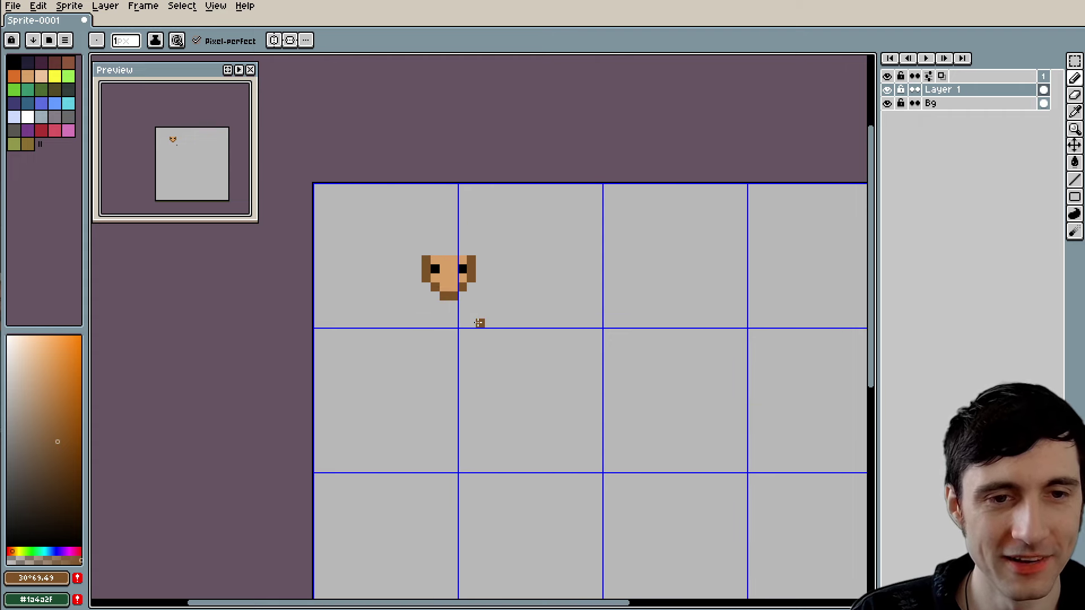
{"action": "left_click_drag", "start_coordinate": [471, 304], "coordinate": [491, 331]}
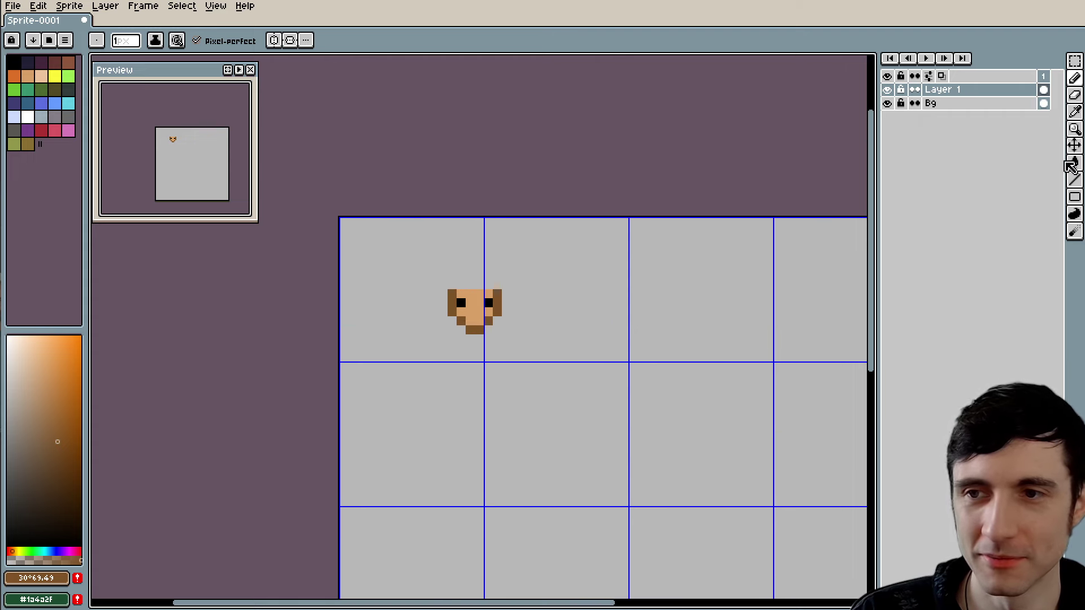
{"action": "scroll", "coordinate": [613, 294], "scroll_direction": "up", "scroll_amount": 1}
{"action": "scroll", "coordinate": [501, 319], "scroll_direction": "up", "scroll_amount": 2}
{"action": "left_click_drag", "start_coordinate": [422, 322], "coordinate": [636, 329]}
{"action": "left_click", "coordinate": [482, 273]}
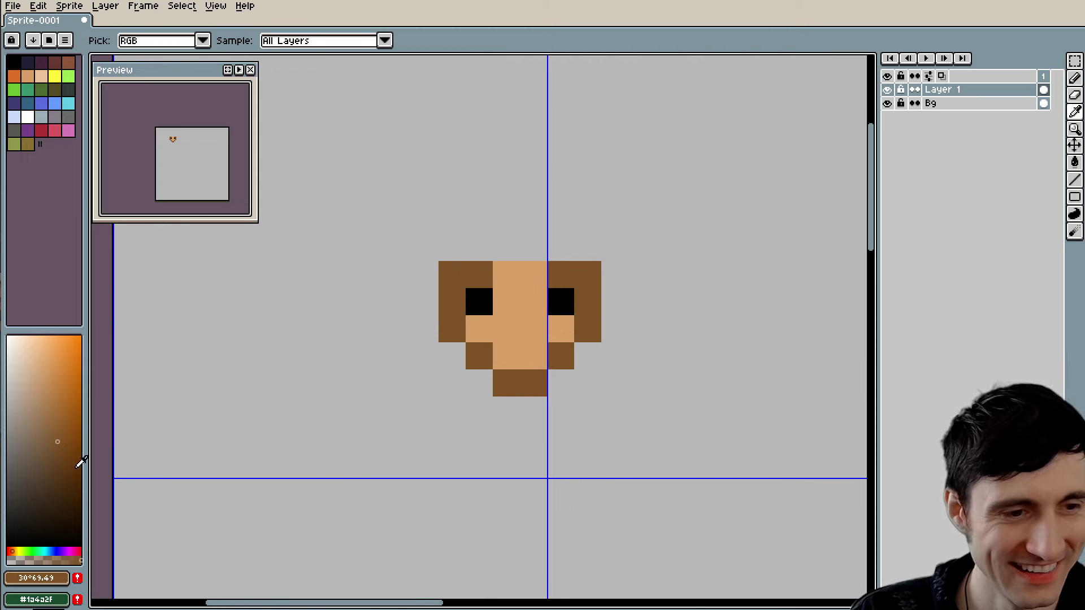
Step: Add a white pixel on the outer side of each black eye, with a dark brown (#7c5327) pixel outside each white one
{"action": "left_click", "coordinate": [10, 340]}
{"action": "left_click", "coordinate": [452, 302]}
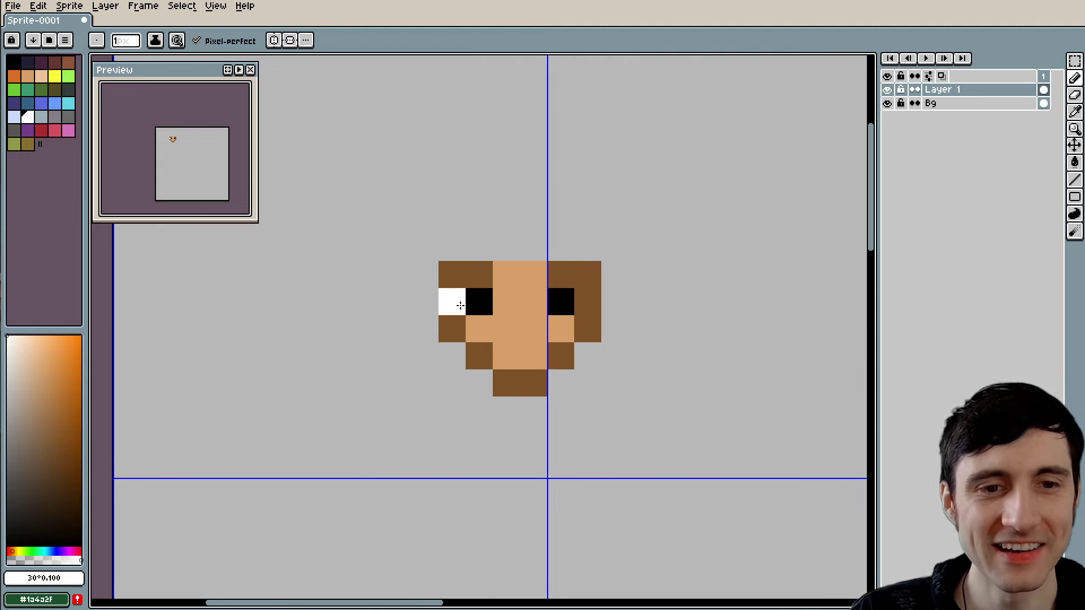
{"action": "left_click", "coordinate": [577, 305]}
{"action": "left_click", "coordinate": [460, 271], "text": "alt"}
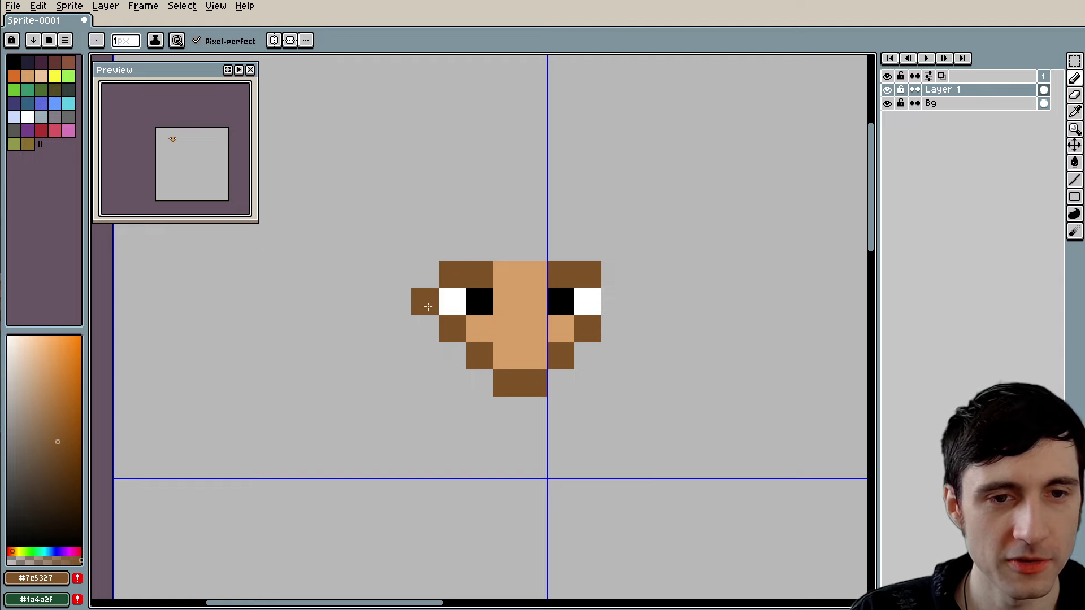
{"action": "left_click", "coordinate": [615, 302]}
Step: Repaint the white eye pixels black so each eye is two pixels wide
{"action": "scroll", "coordinate": [187, 170], "scroll_direction": "up", "scroll_amount": 1}
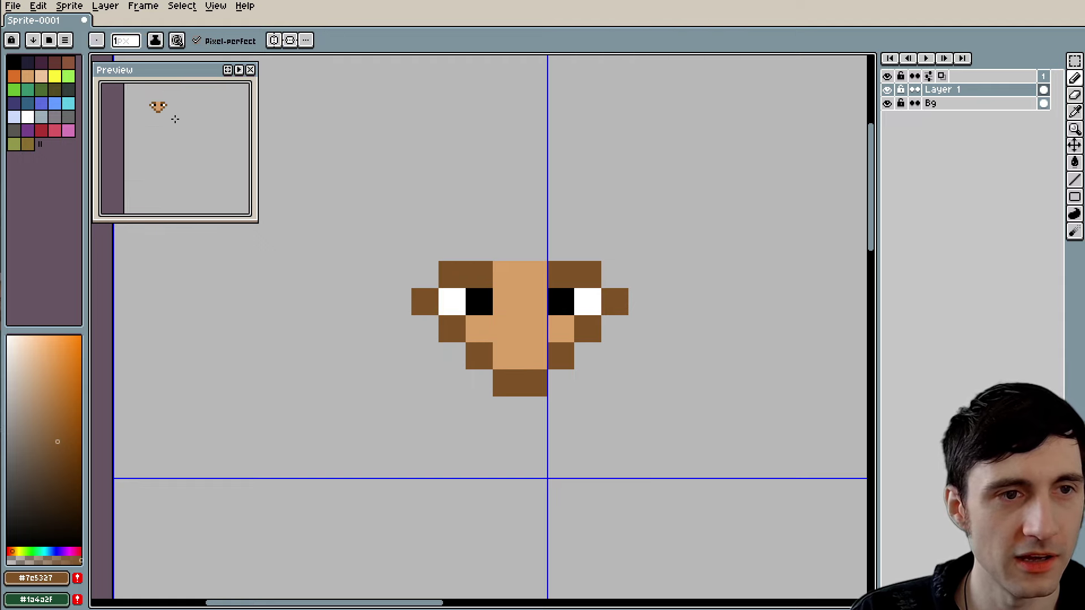
{"action": "mouse_move", "coordinate": [601, 304]}
{"action": "left_mouse_down"}
{"action": "mouse_move", "coordinate": [577, 305]}
{"action": "mouse_move", "coordinate": [563, 325]}
{"action": "left_mouse_up"}
{"action": "left_click", "coordinate": [451, 300], "text": "alt"}
{"action": "left_click", "coordinate": [434, 300]}
{"action": "left_click", "coordinate": [553, 298]}
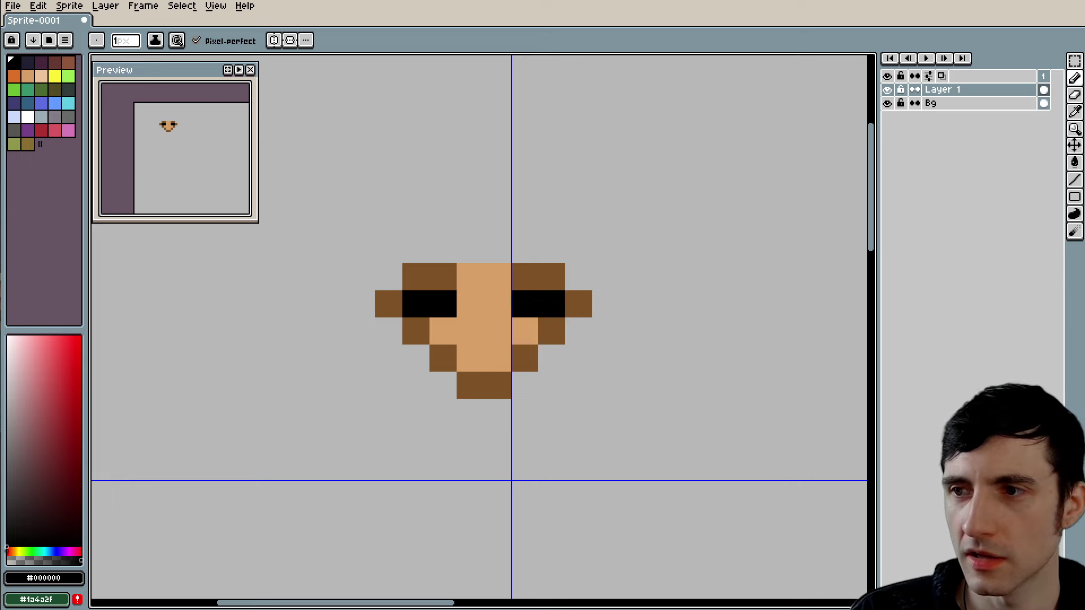
Step: Thicken the dark brown (#7c5327) hair and beard around the face, extending the chin downward and adding a row above the forehead
{"action": "left_click", "coordinate": [575, 298], "text": "alt"}
{"action": "mouse_move", "coordinate": [577, 281]}
{"action": "left_mouse_down"}
{"action": "mouse_move", "coordinate": [574, 321]}
{"action": "mouse_move", "coordinate": [542, 375]}
{"action": "mouse_move", "coordinate": [469, 385]}
{"action": "mouse_move", "coordinate": [427, 369]}
{"action": "mouse_move", "coordinate": [400, 337]}
{"action": "left_mouse_up"}
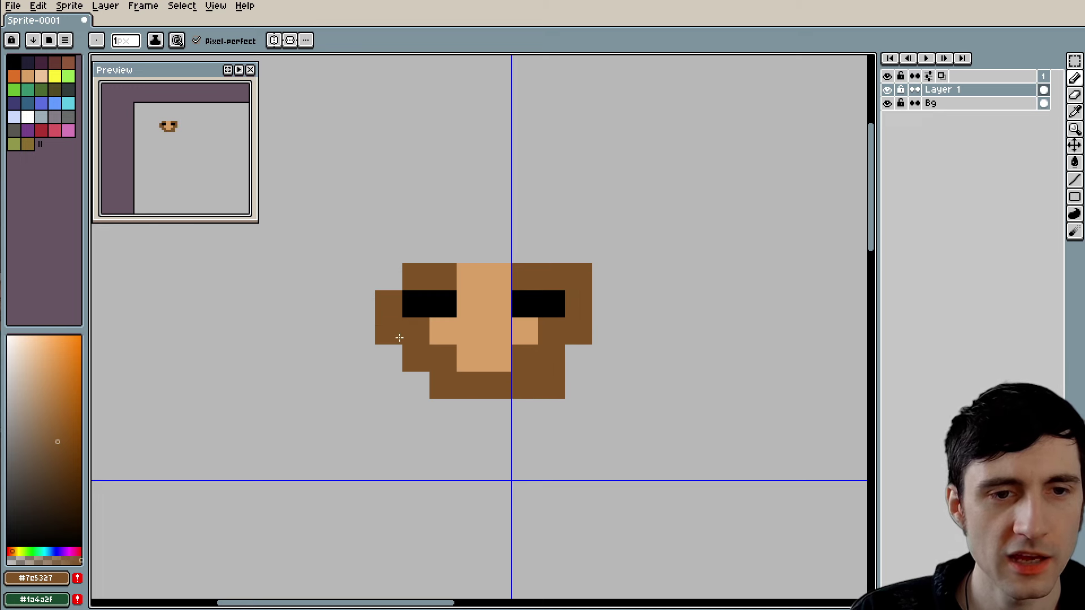
{"action": "left_click_drag", "start_coordinate": [431, 391], "coordinate": [492, 406]}
{"action": "left_click_drag", "start_coordinate": [418, 249], "coordinate": [526, 248]}
{"action": "left_click", "coordinate": [593, 323]}
{"action": "key", "text": "ctrl+z"}
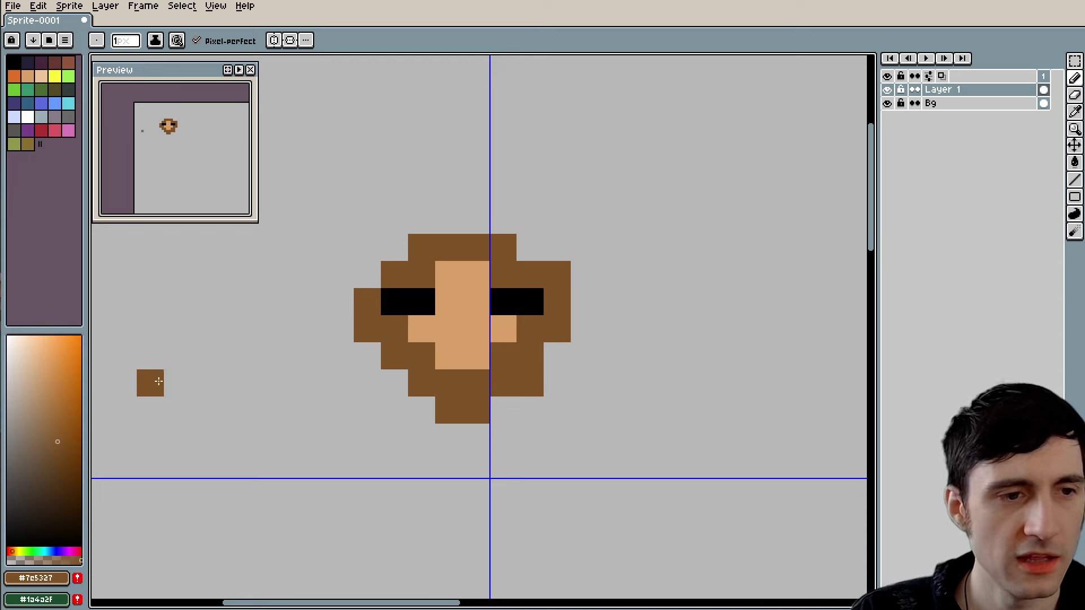
Step: Mix a saturated orange (30°, 100, 100) and paint a six-pixel headband above the face with two pixels centred on top
{"action": "left_click_drag", "start_coordinate": [45, 361], "coordinate": [85, 334]}
{"action": "left_click", "coordinate": [461, 226]}
{"action": "key", "text": "ctrl+z"}
{"action": "mouse_move", "coordinate": [452, 244]}
{"action": "left_mouse_down"}
{"action": "mouse_move", "coordinate": [426, 245]}
{"action": "mouse_move", "coordinate": [515, 245]}
{"action": "left_mouse_up"}
{"action": "left_click", "coordinate": [395, 247]}
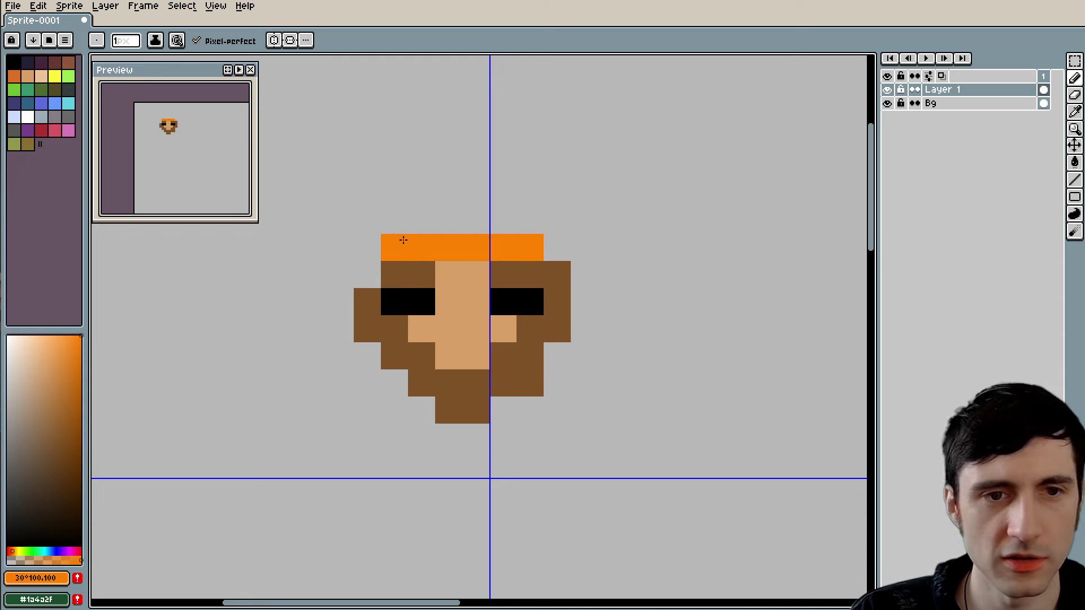
{"action": "left_click_drag", "start_coordinate": [446, 222], "coordinate": [468, 227]}
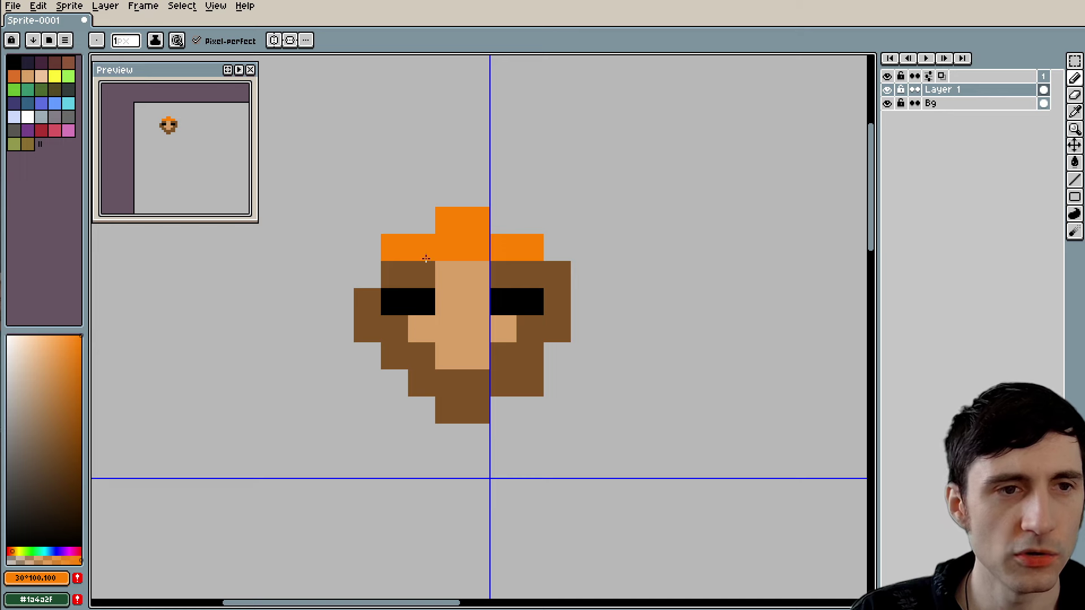
Step: Mix a golden yellow (38°, 92, 94) and paint two diagonally adjacent pixels in the middle of the orange headband
{"action": "scroll", "coordinate": [491, 266], "scroll_direction": "up", "scroll_amount": 3}
{"action": "scroll", "coordinate": [513, 276], "scroll_direction": "left", "scroll_amount": 1}
{"action": "left_click", "coordinate": [366, 344]}
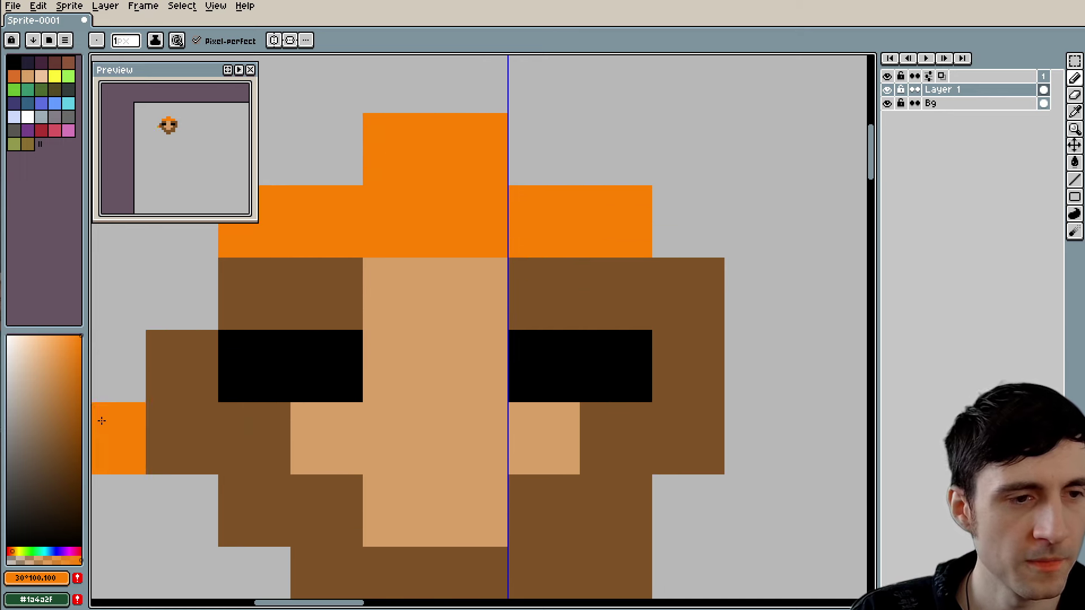
{"action": "left_click", "coordinate": [58, 354]}
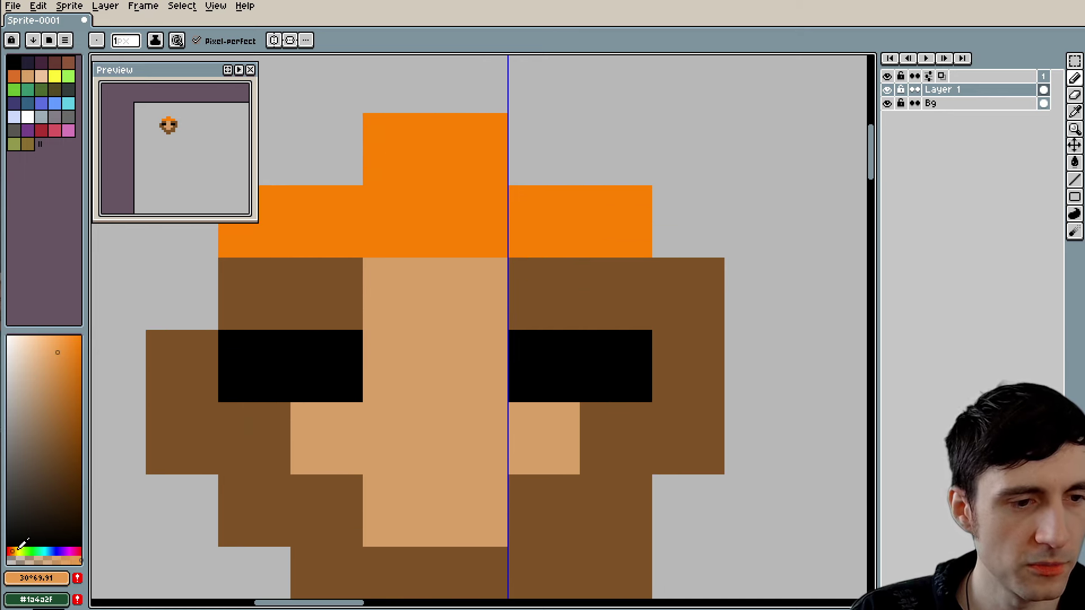
{"action": "left_click", "coordinate": [55, 362]}
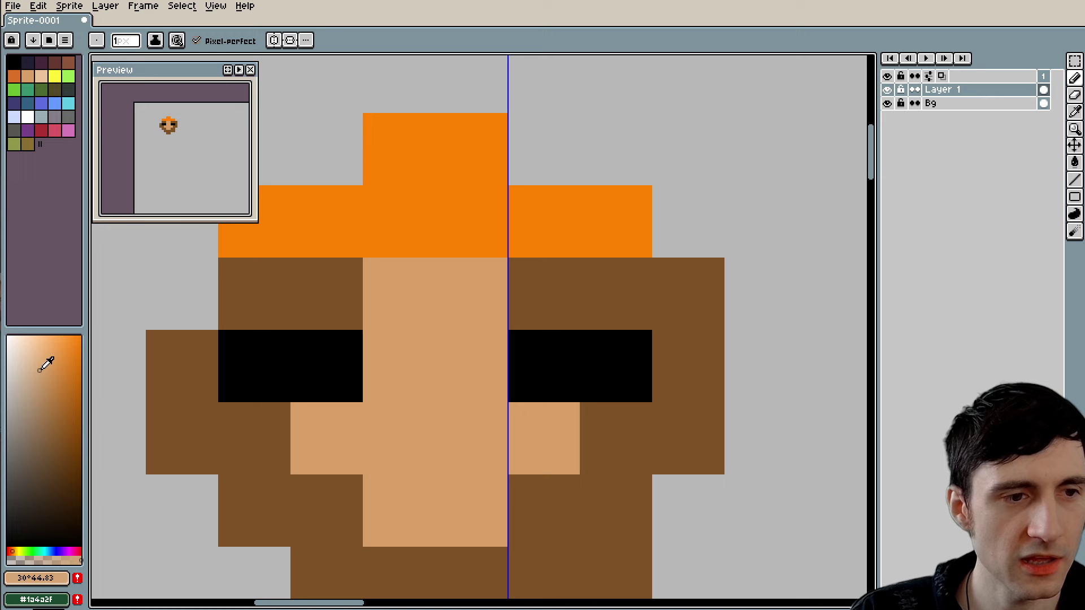
{"action": "left_click", "coordinate": [19, 549]}
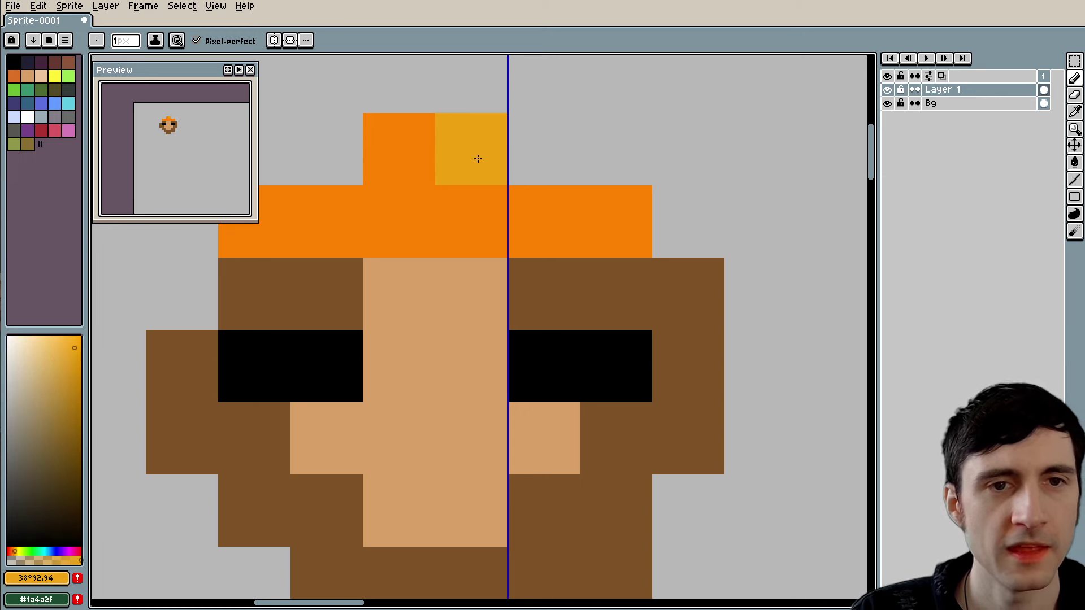
{"action": "mouse_move", "coordinate": [476, 159]}
{"action": "left_mouse_down"}
{"action": "mouse_move", "coordinate": [400, 161]}
{"action": "mouse_move", "coordinate": [402, 206]}
{"action": "left_mouse_up"}
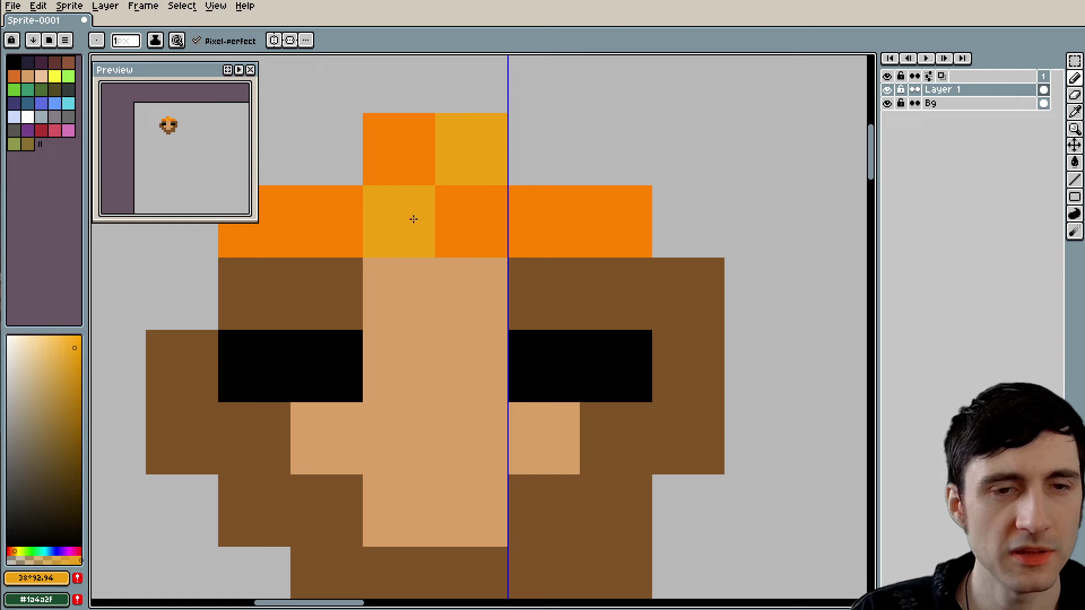
Step: Sketch two roughly mirrored groups of golden pixels on the empty canvas beside the head
{"action": "scroll", "coordinate": [431, 278], "scroll_direction": "down", "scroll_amount": 3}
{"action": "mouse_move", "coordinate": [597, 263]}
{"action": "left_mouse_down"}
{"action": "mouse_move", "coordinate": [556, 223]}
{"action": "mouse_move", "coordinate": [594, 205]}
{"action": "left_mouse_up"}
{"action": "key", "text": "ctrl+z"}
{"action": "mouse_move", "coordinate": [653, 262]}
{"action": "left_mouse_down"}
{"action": "mouse_move", "coordinate": [621, 257]}
{"action": "mouse_move", "coordinate": [595, 232]}
{"action": "mouse_move", "coordinate": [617, 210]}
{"action": "left_mouse_up"}
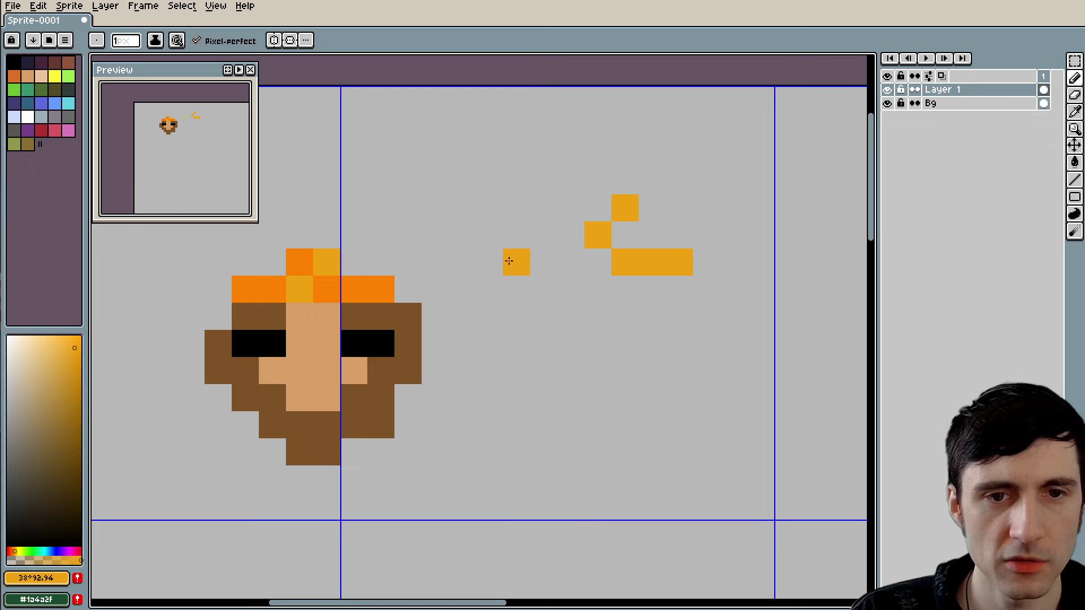
{"action": "mouse_move", "coordinate": [489, 261]}
{"action": "left_mouse_down"}
{"action": "mouse_move", "coordinate": [552, 235]}
{"action": "mouse_move", "coordinate": [514, 206]}
{"action": "mouse_move", "coordinate": [470, 243]}
{"action": "left_mouse_up"}
{"action": "key", "text": "ctrl+z"}
{"action": "left_click", "coordinate": [519, 375]}
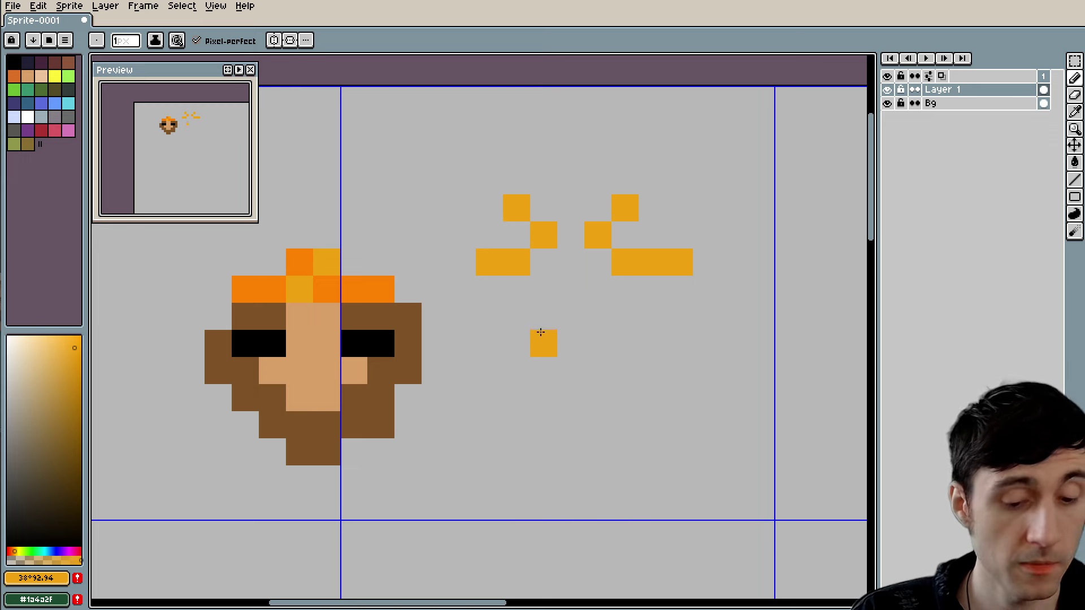
Step: Select the golden sketch pixels beside the head and delete them
{"action": "key", "text": "m"}
{"action": "left_click_drag", "start_coordinate": [489, 181], "coordinate": [679, 289]}
{"action": "key", "text": "Delete"}
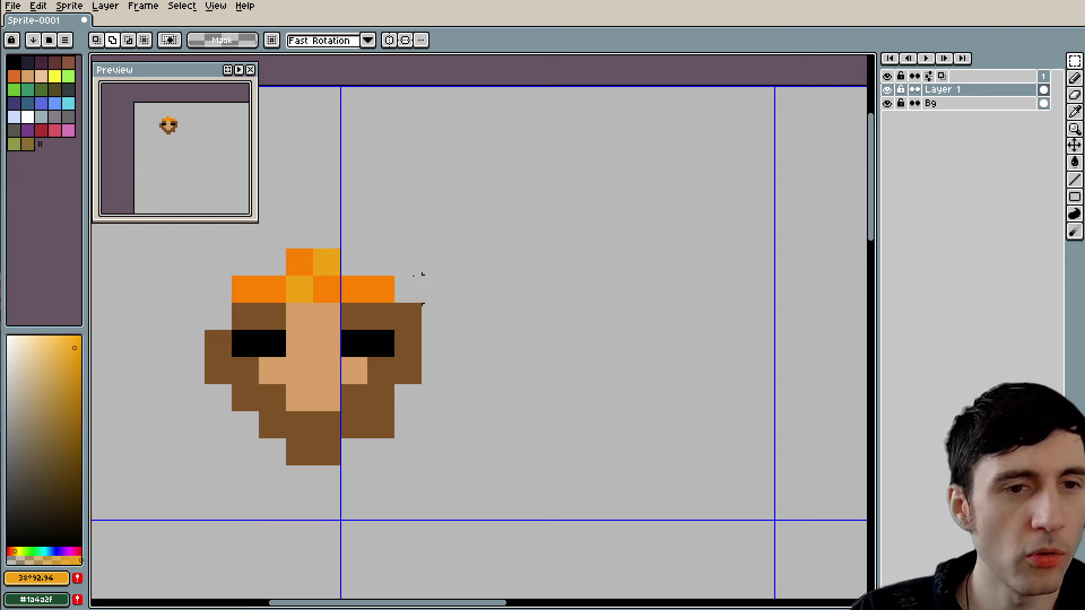
Step: Sample the headband's orange (#FF8100) and repaint the two golden pixels with it
{"action": "left_click_drag", "start_coordinate": [382, 270], "coordinate": [464, 283]}
{"action": "scroll", "coordinate": [465, 283], "scroll_direction": "up", "scroll_amount": 3}
{"action": "left_click_drag", "start_coordinate": [387, 288], "coordinate": [472, 281]}
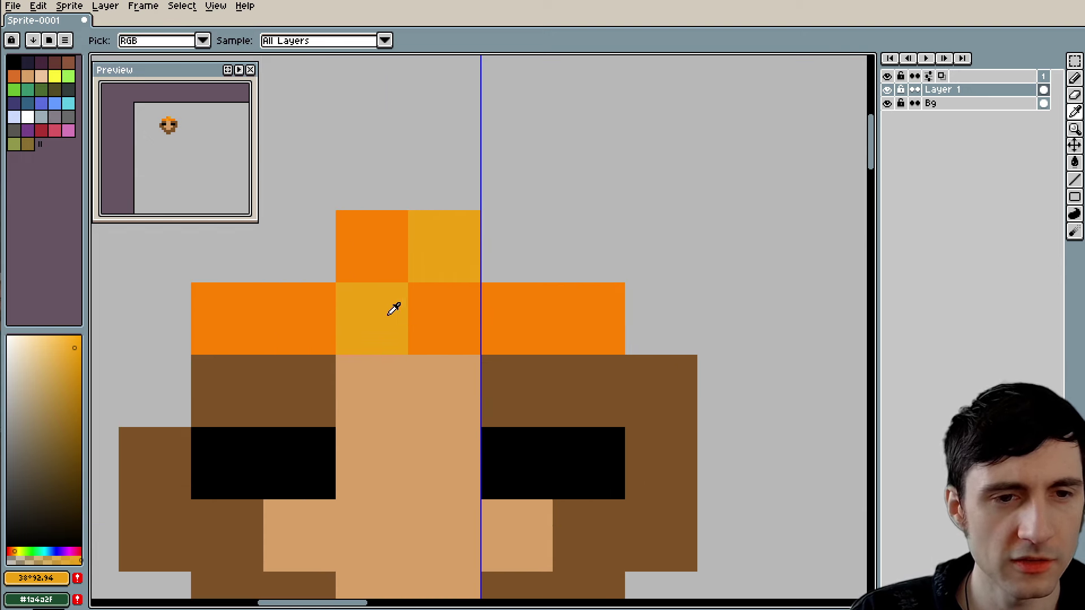
{"action": "key", "text": "b"}
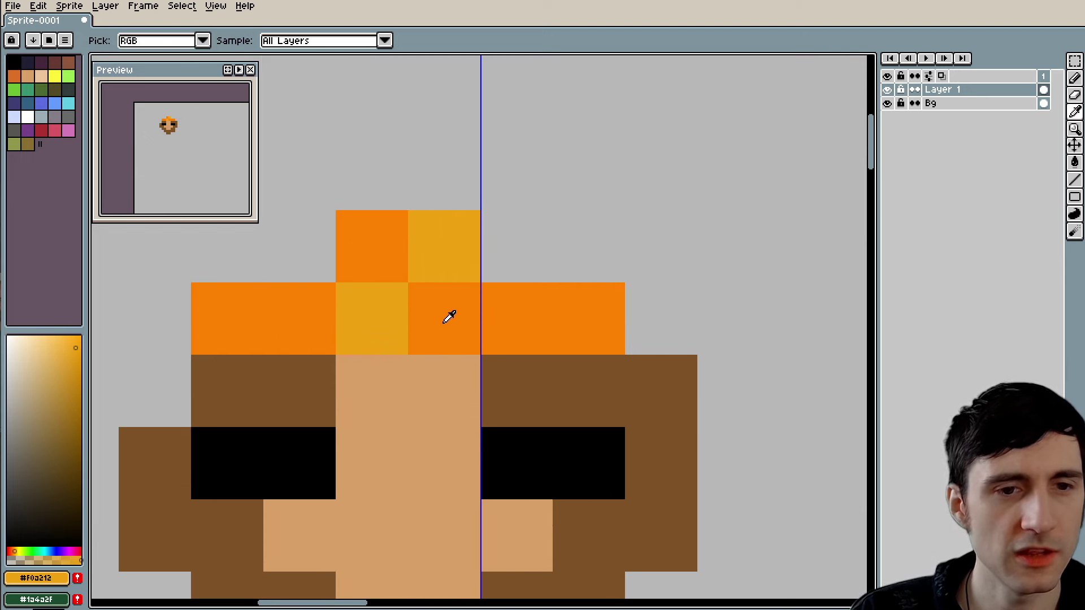
{"action": "left_click", "coordinate": [440, 318], "text": "alt"}
{"action": "left_click", "coordinate": [382, 317]}
{"action": "left_click", "coordinate": [434, 269]}
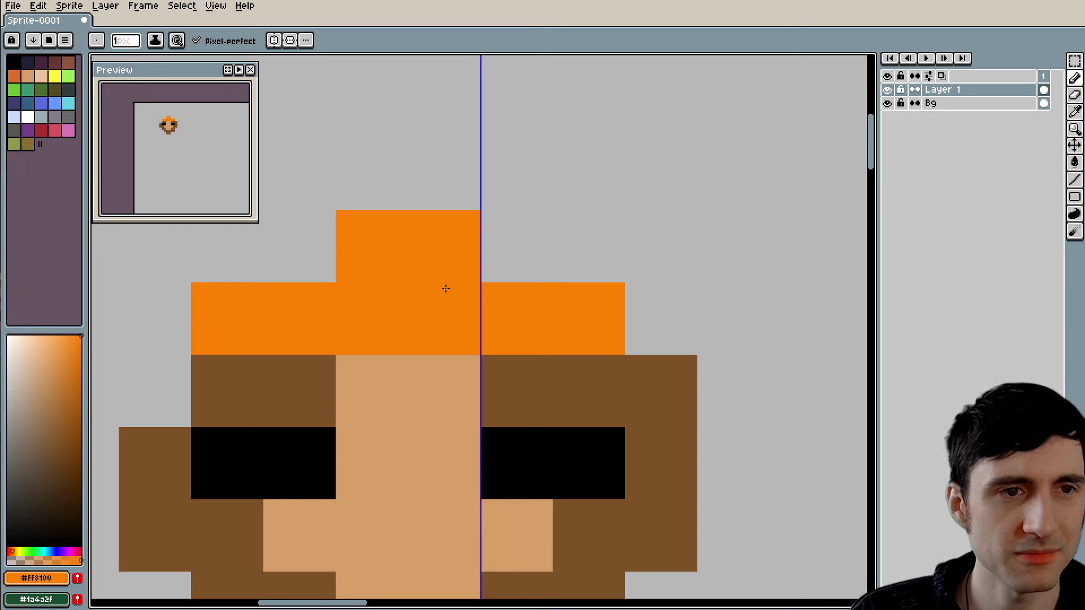
Step: Mix a lighter orange (30°, 76, 100) and paint it over the two pixels on top of the headband
{"action": "left_click_drag", "start_coordinate": [545, 334], "coordinate": [534, 332]}
{"action": "left_click", "coordinate": [62, 336]}
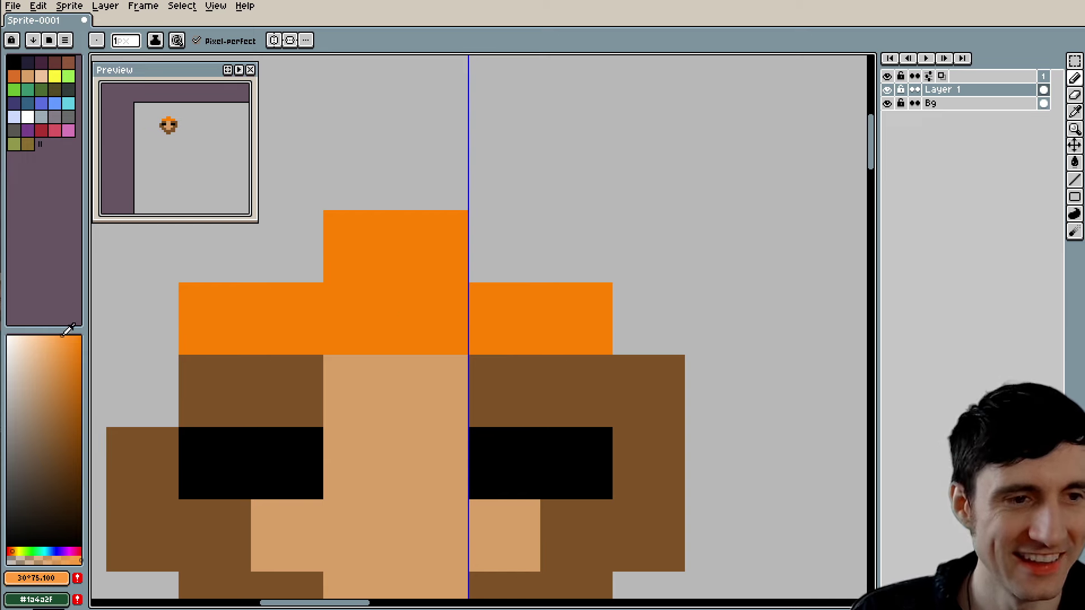
{"action": "left_click", "coordinate": [363, 235]}
{"action": "left_click", "coordinate": [399, 235]}
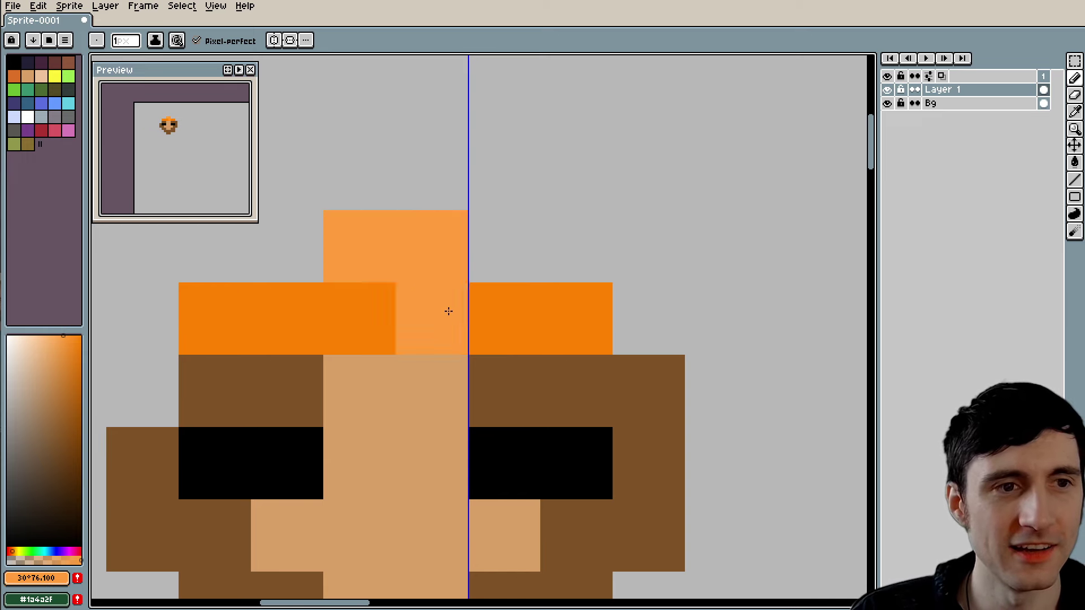
Step: Sample the dark brown and add two hair pixels to the right of the light orange pixels and two above them
{"action": "left_click_drag", "start_coordinate": [519, 312], "coordinate": [532, 313]}
{"action": "left_click", "coordinate": [573, 358], "text": "alt"}
{"action": "left_click", "coordinate": [518, 252]}
{"action": "left_click", "coordinate": [574, 254]}
{"action": "left_click", "coordinate": [402, 194]}
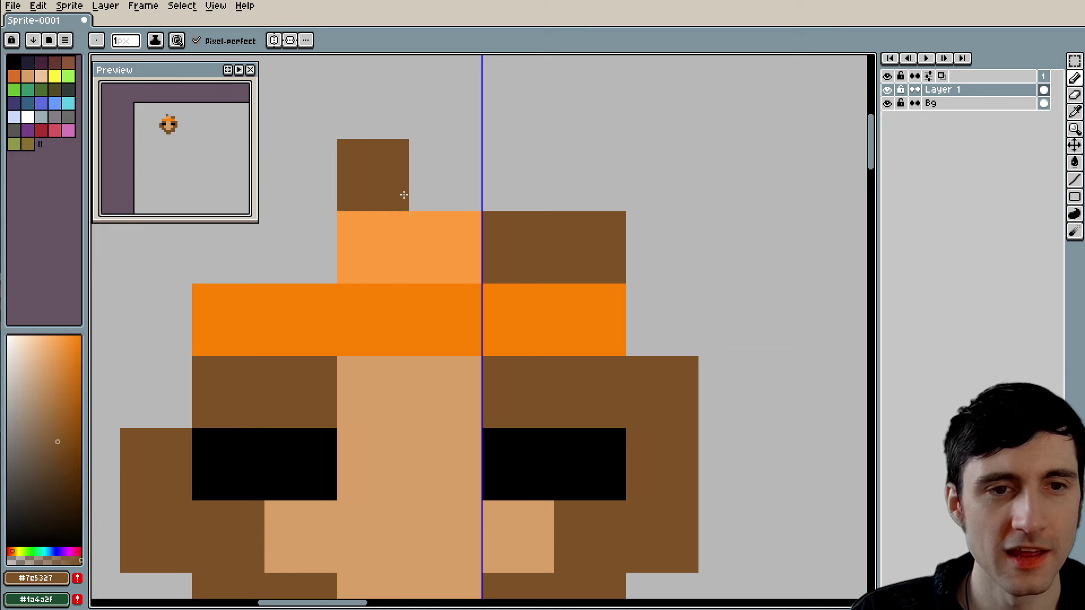
{"action": "left_click", "coordinate": [452, 196]}
Step: Fill a two-by-two block of dark brown hair above the left end of the headband
{"action": "scroll", "coordinate": [484, 198], "scroll_direction": "down", "scroll_amount": 1}
{"action": "scroll", "coordinate": [484, 198], "scroll_direction": "down", "scroll_amount": 1}
{"action": "left_click", "coordinate": [397, 264]}
{"action": "left_click", "coordinate": [360, 263]}
{"action": "left_click", "coordinate": [360, 227]}
{"action": "left_click", "coordinate": [396, 227]}
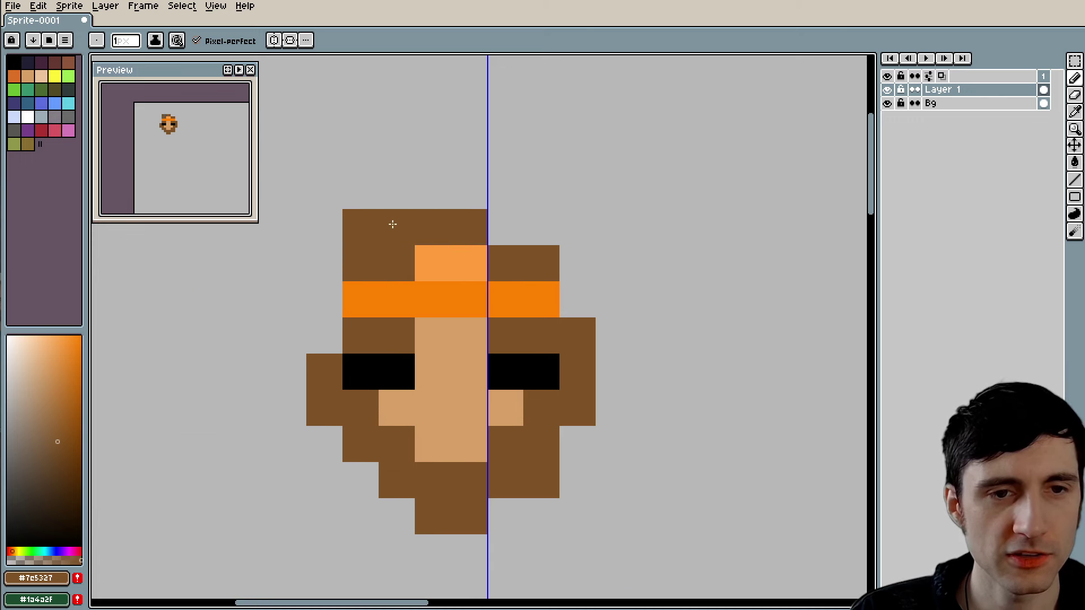
Step: Round off the hair with a three-pixel brown row on top and extra brown pixels down the right side
{"action": "left_click", "coordinate": [396, 192]}
{"action": "left_click", "coordinate": [432, 195]}
{"action": "left_click", "coordinate": [468, 191]}
{"action": "left_click", "coordinate": [531, 231]}
{"action": "left_click", "coordinate": [511, 231]}
{"action": "left_click", "coordinate": [571, 265]}
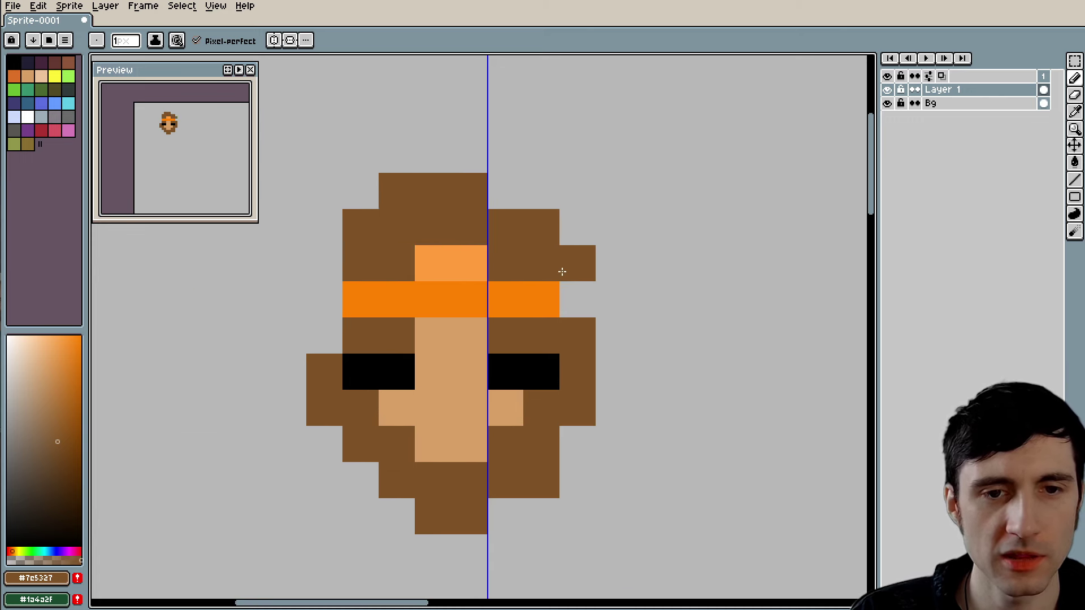
Step: Extend the orange (#FF8100) headband one pixel on each side, and fill the left hair edge above and below it in dark brown
{"action": "left_click", "coordinate": [571, 299]}
{"action": "left_click", "coordinate": [537, 295]}
{"action": "key", "text": "ctrl+z"}
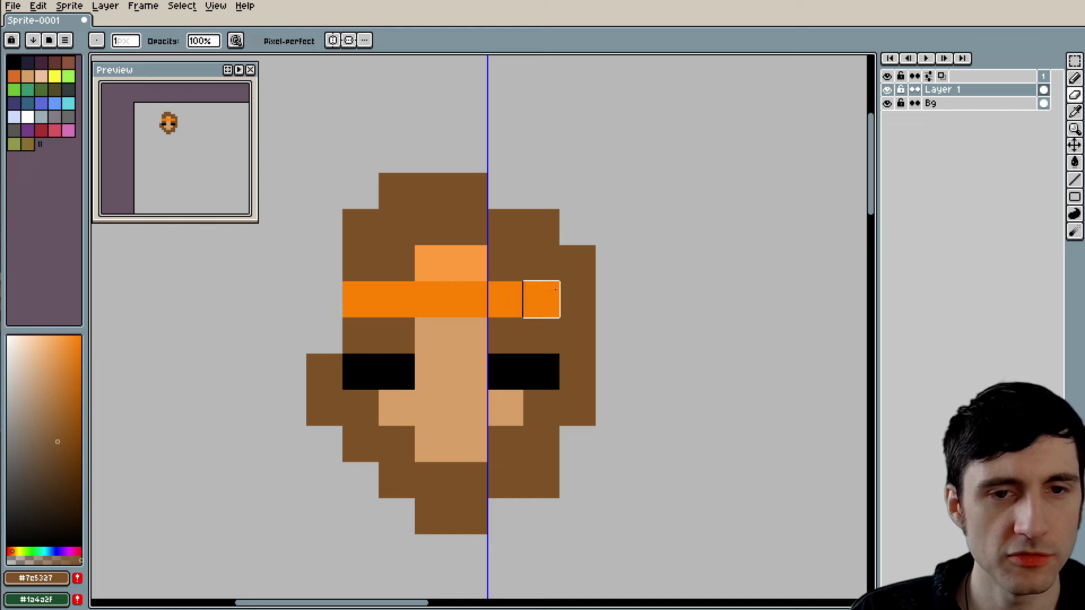
{"action": "key", "text": "alt"}
{"action": "left_click", "coordinate": [550, 287], "text": "alt"}
{"action": "left_click", "coordinate": [568, 295]}
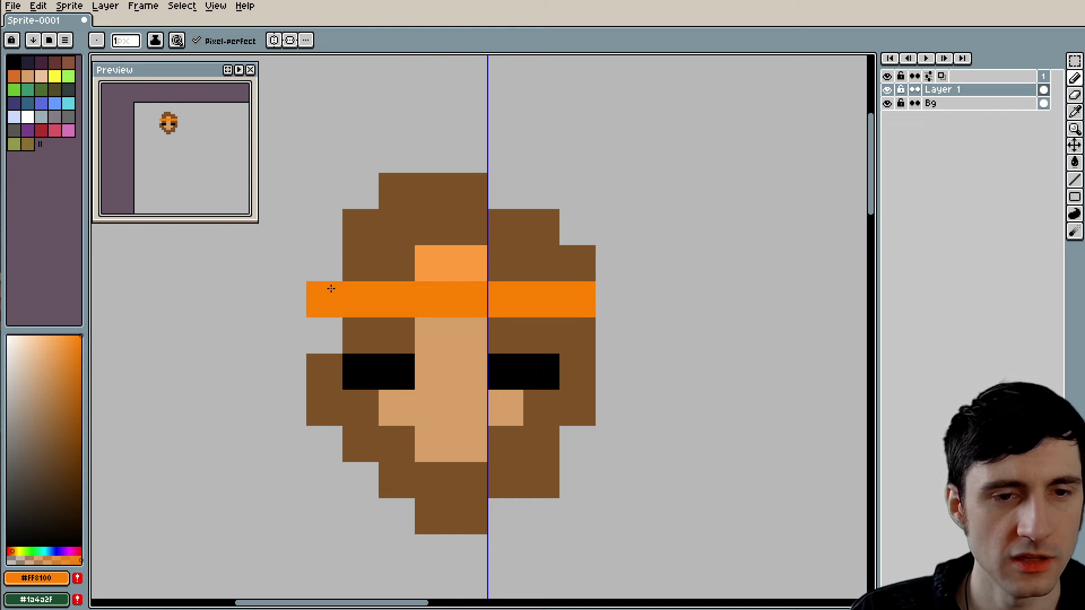
{"action": "left_click", "coordinate": [370, 325], "text": "alt"}
{"action": "left_click", "coordinate": [323, 262]}
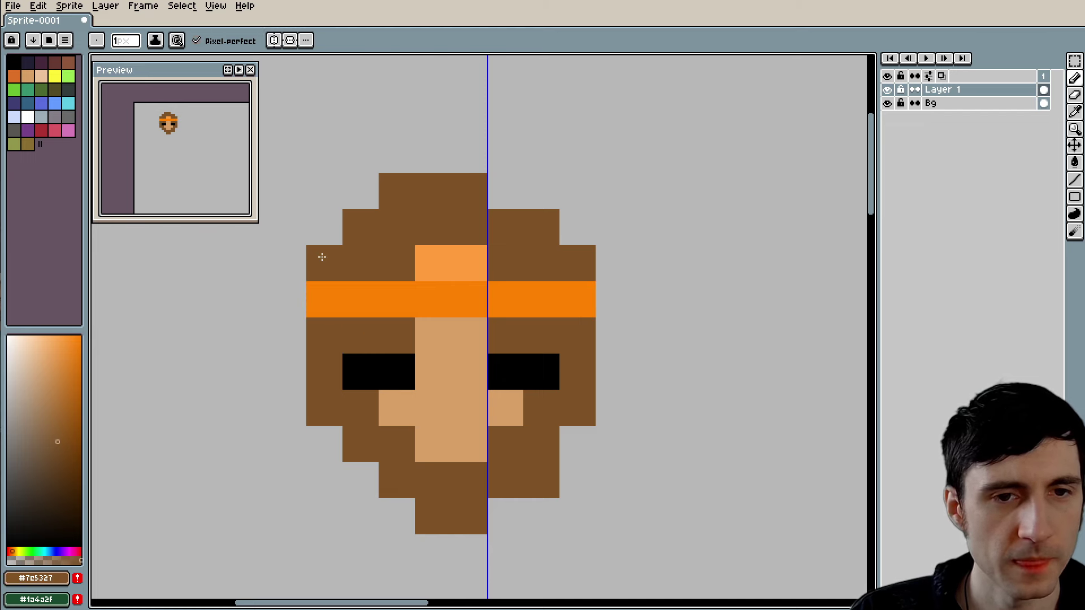
Step: Erase the leftmost pixel column of the head and trim the hair's upper-left corner into a one-pixel stair step
{"action": "scroll", "coordinate": [450, 308], "scroll_direction": "down", "scroll_amount": 3}
{"action": "left_click_drag", "start_coordinate": [504, 352], "coordinate": [425, 364]}
{"action": "scroll", "coordinate": [426, 364], "scroll_direction": "up", "scroll_amount": 2}
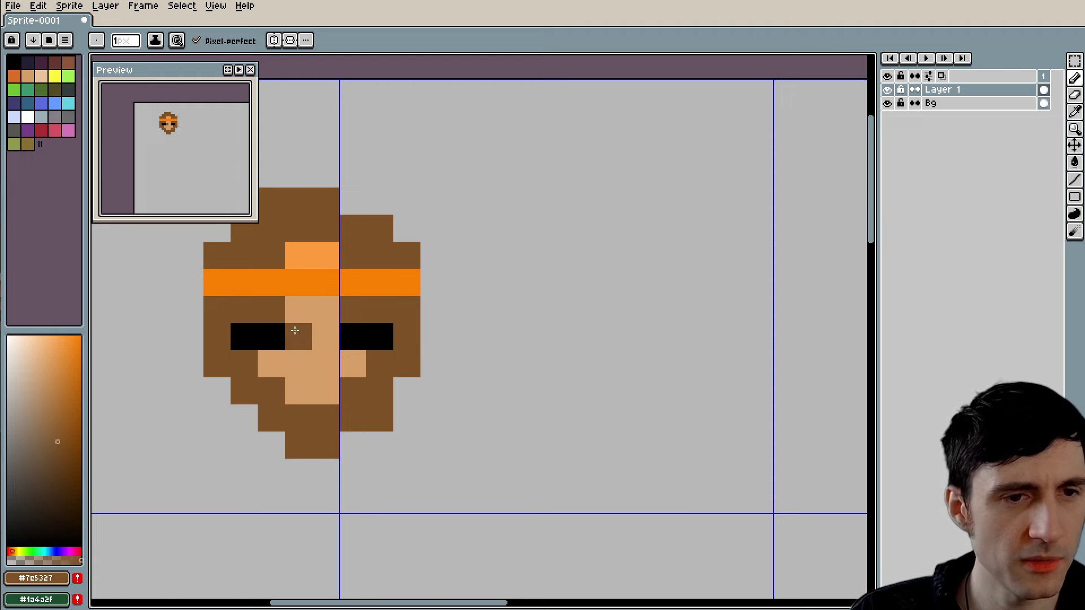
{"action": "left_click_drag", "start_coordinate": [293, 329], "coordinate": [369, 345]}
{"action": "key", "text": "e"}
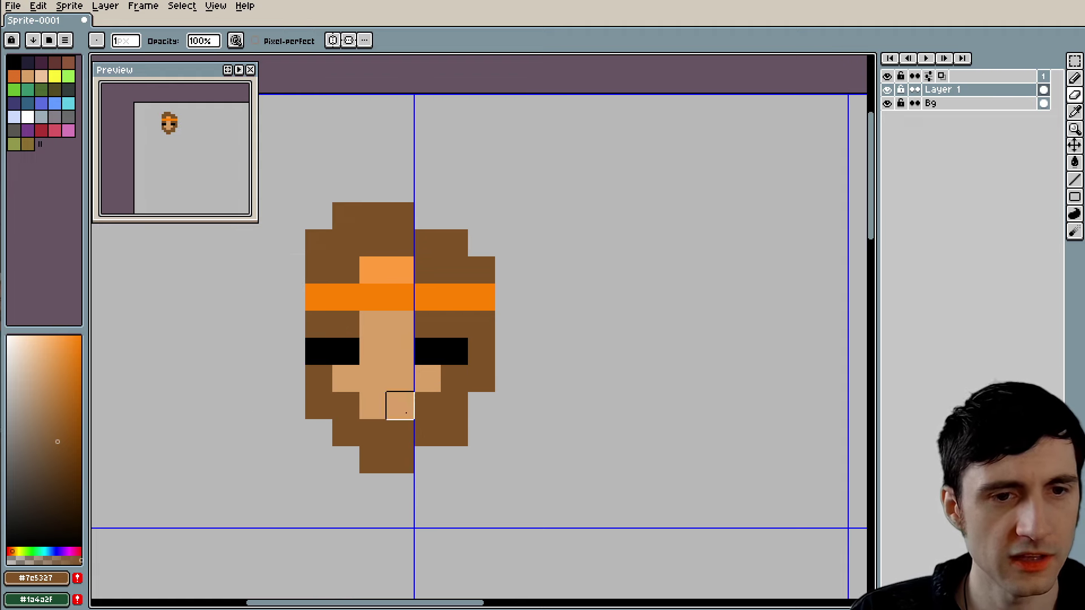
{"action": "scroll", "coordinate": [452, 430], "scroll_direction": "down", "scroll_amount": 2}
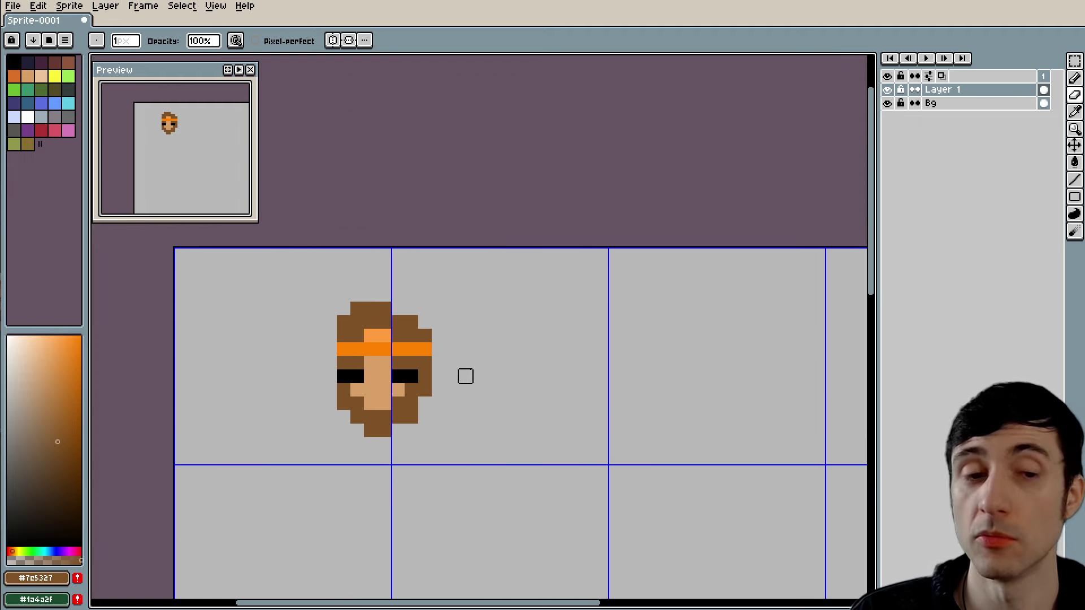
{"action": "scroll", "coordinate": [465, 377], "scroll_direction": "up", "scroll_amount": 1}
{"action": "mouse_move", "coordinate": [349, 290]}
{"action": "left_mouse_down"}
{"action": "mouse_move", "coordinate": [349, 263]}
{"action": "mouse_move", "coordinate": [375, 261]}
{"action": "left_mouse_up"}
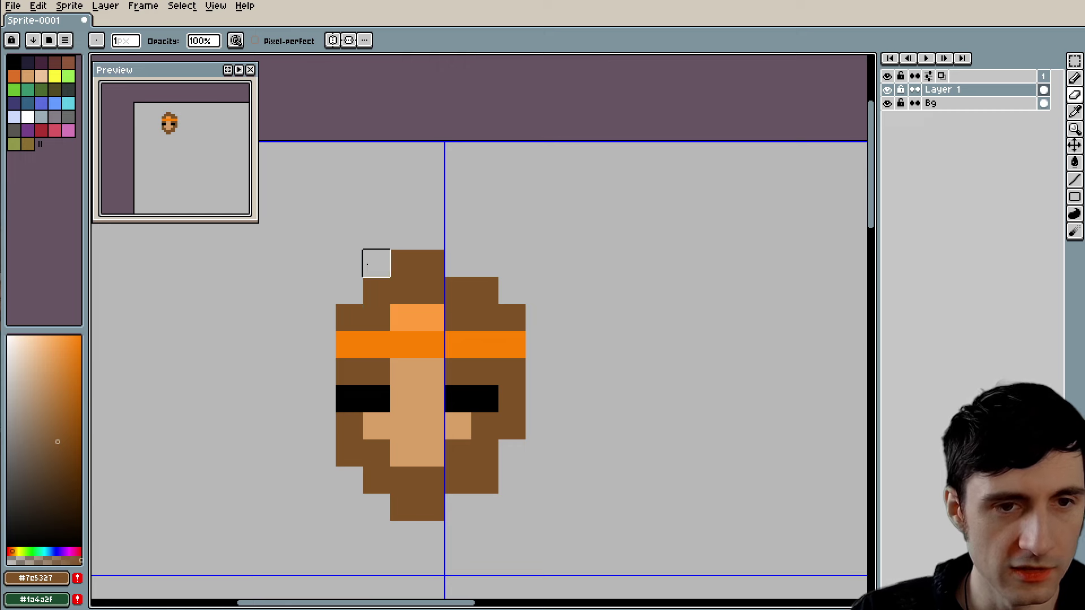
Step: Build the brown hair two rows higher and two pixels further out on the right, with a rounded, stepped outline
{"action": "key", "text": "b"}
{"action": "left_click", "coordinate": [454, 255]}
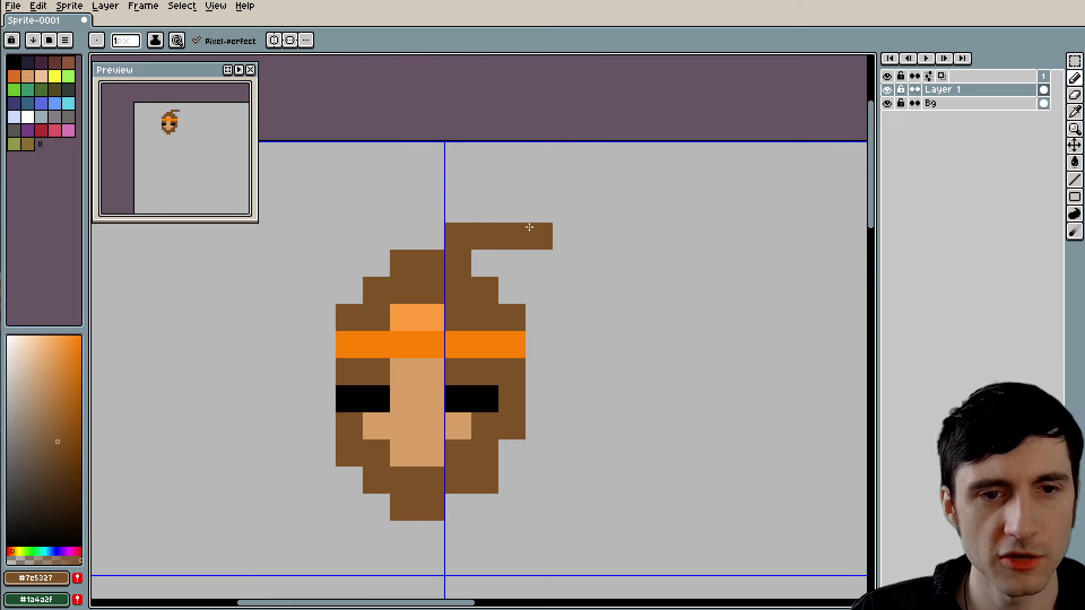
{"action": "left_click", "coordinate": [534, 264]}
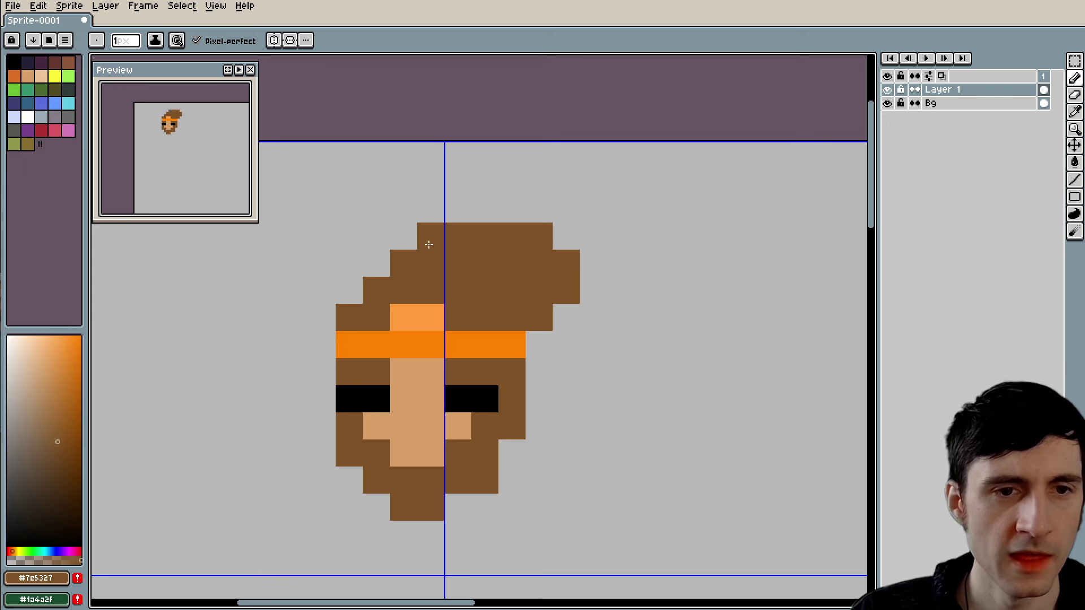
{"action": "left_click", "coordinate": [439, 220]}
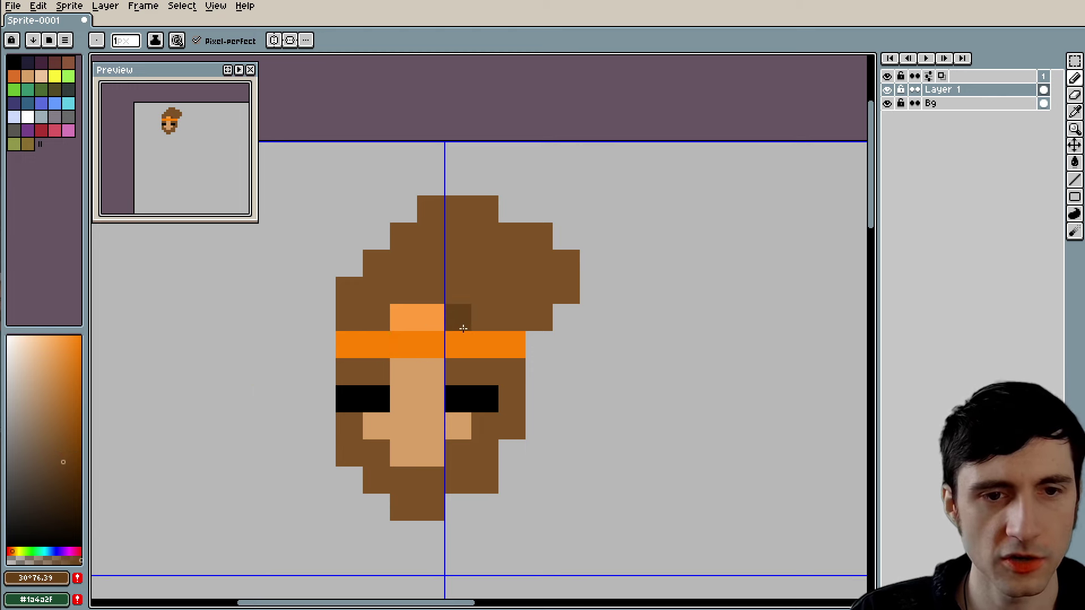
Step: Shade the hair's lower right in darker brown (30°, 76, 39) and build a very dark brown (30°, 83, 31) edge down to the beard
{"action": "mouse_move", "coordinate": [459, 317]}
{"action": "left_mouse_down"}
{"action": "mouse_move", "coordinate": [526, 319]}
{"action": "mouse_move", "coordinate": [520, 295]}
{"action": "mouse_move", "coordinate": [563, 270]}
{"action": "mouse_move", "coordinate": [535, 395]}
{"action": "left_mouse_up"}
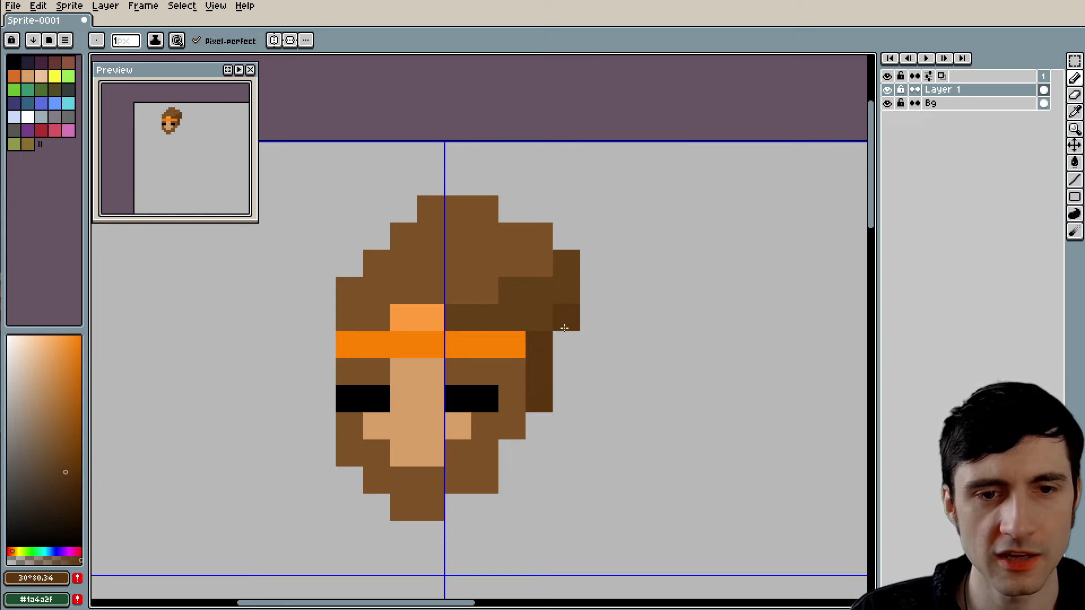
{"action": "left_click_drag", "start_coordinate": [564, 322], "coordinate": [565, 427]}
{"action": "left_click", "coordinate": [68, 479]}
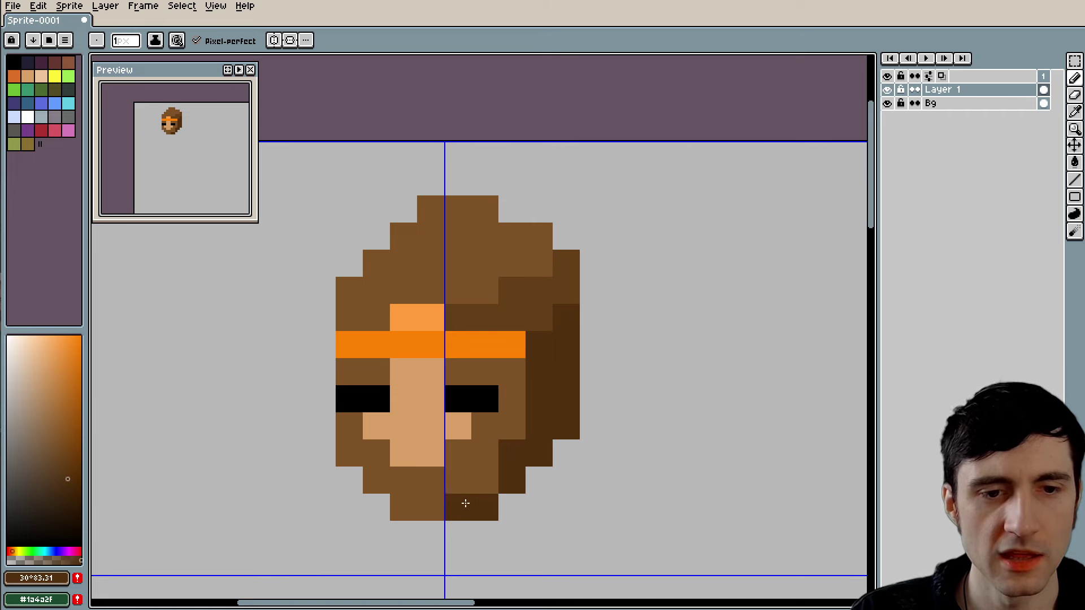
Step: Add very dark brown pixels along the lower-left beard and up the left side of the head to the headband
{"action": "scroll", "coordinate": [349, 395], "scroll_direction": "down", "scroll_amount": 2}
{"action": "scroll", "coordinate": [349, 395], "scroll_direction": "right", "scroll_amount": 2}
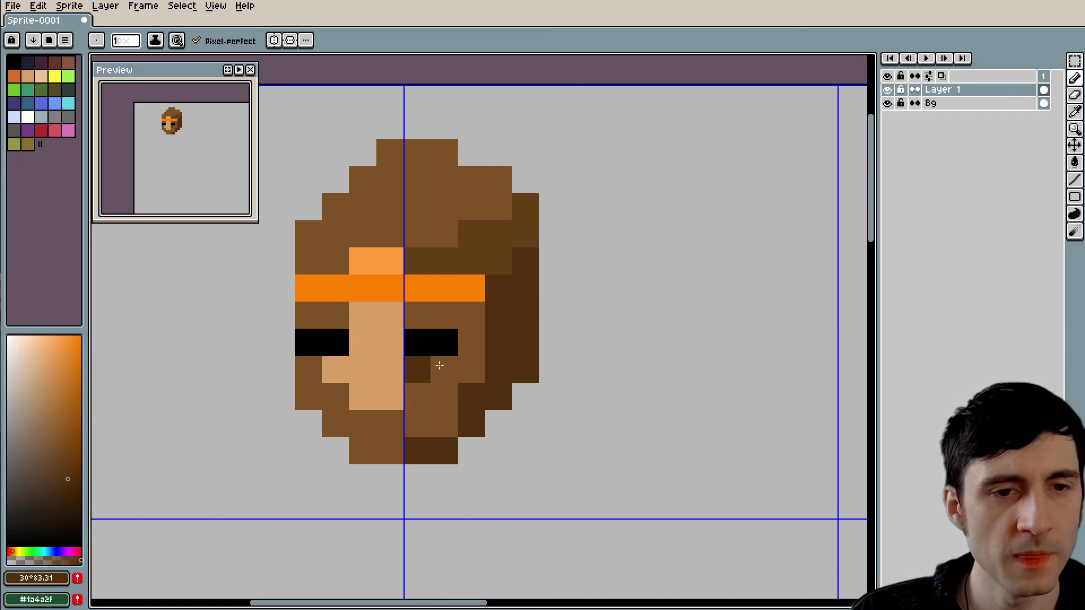
{"action": "left_click", "coordinate": [336, 450]}
{"action": "left_click", "coordinate": [307, 421]}
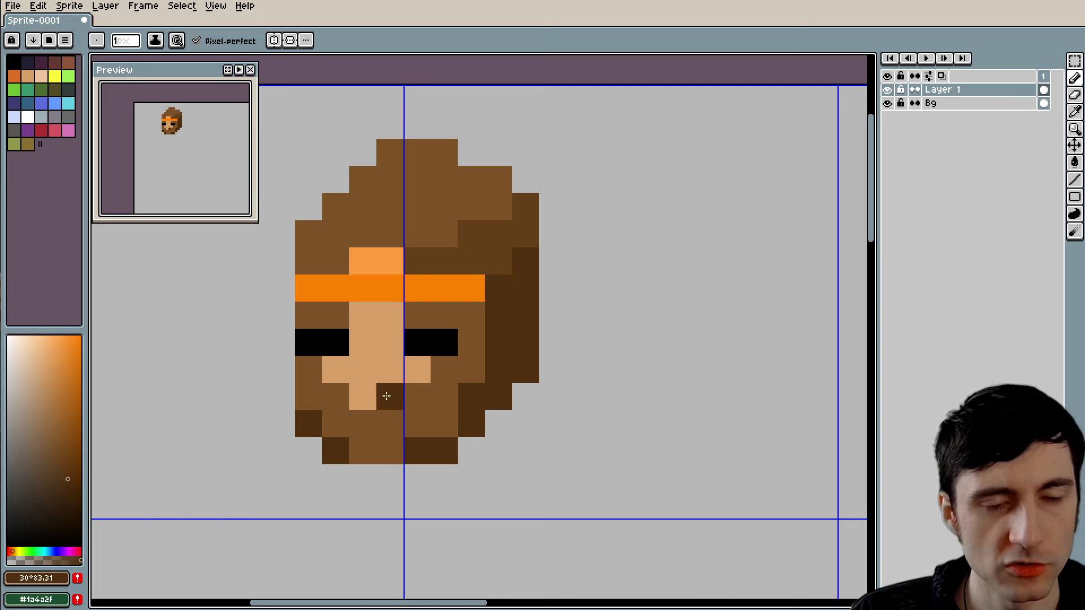
{"action": "mouse_move", "coordinate": [281, 397]}
{"action": "left_mouse_down"}
{"action": "mouse_move", "coordinate": [281, 315]}
{"action": "mouse_move", "coordinate": [265, 326]}
{"action": "mouse_move", "coordinate": [283, 331]}
{"action": "left_mouse_up"}
Step: Shade both ends of the headband in a darker orange (30°, 90, 84), adding one new pixel at the left end
{"action": "left_click", "coordinate": [334, 300], "text": "alt"}
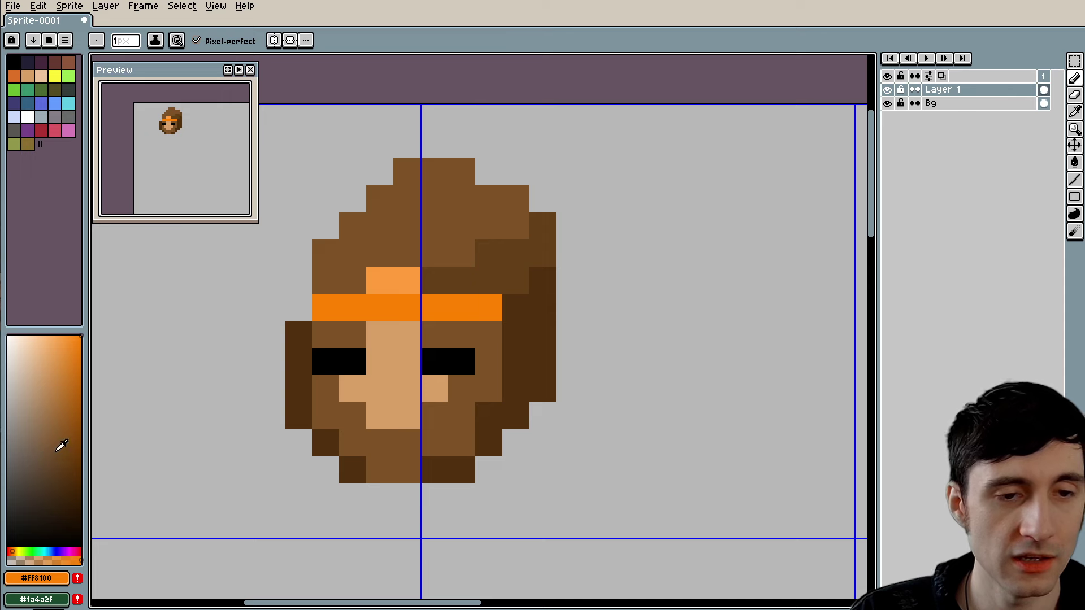
{"action": "scroll", "coordinate": [325, 314], "scroll_direction": "up", "scroll_amount": 2}
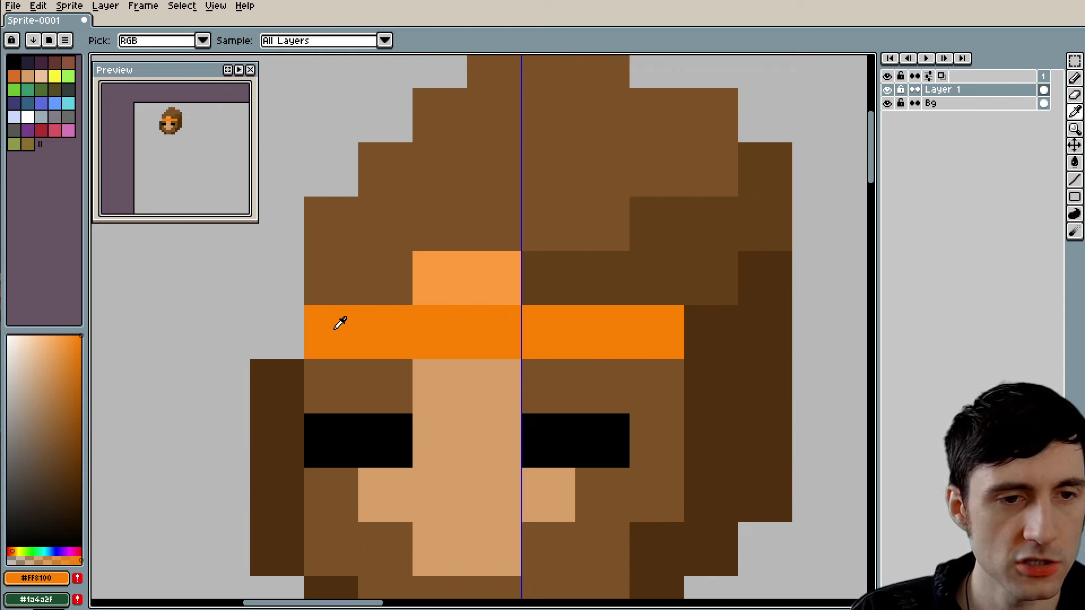
{"action": "left_click", "coordinate": [76, 362]}
{"action": "left_click", "coordinate": [266, 322]}
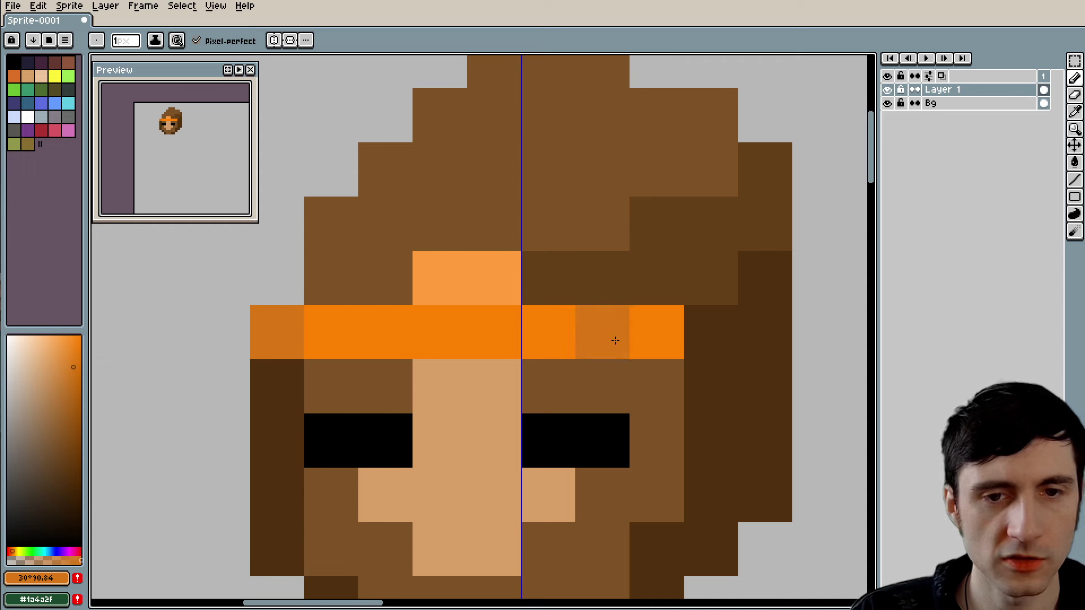
{"action": "left_click", "coordinate": [666, 336]}
Step: Sample the mid brown (#7c5327) and extend the hair's stepped left edge one pixel outward from the headband to the crown
{"action": "scroll", "coordinate": [667, 337], "scroll_direction": "down", "scroll_amount": 2}
{"action": "scroll", "coordinate": [489, 330], "scroll_direction": "up", "scroll_amount": 1}
{"action": "left_click", "coordinate": [504, 320], "text": "alt"}
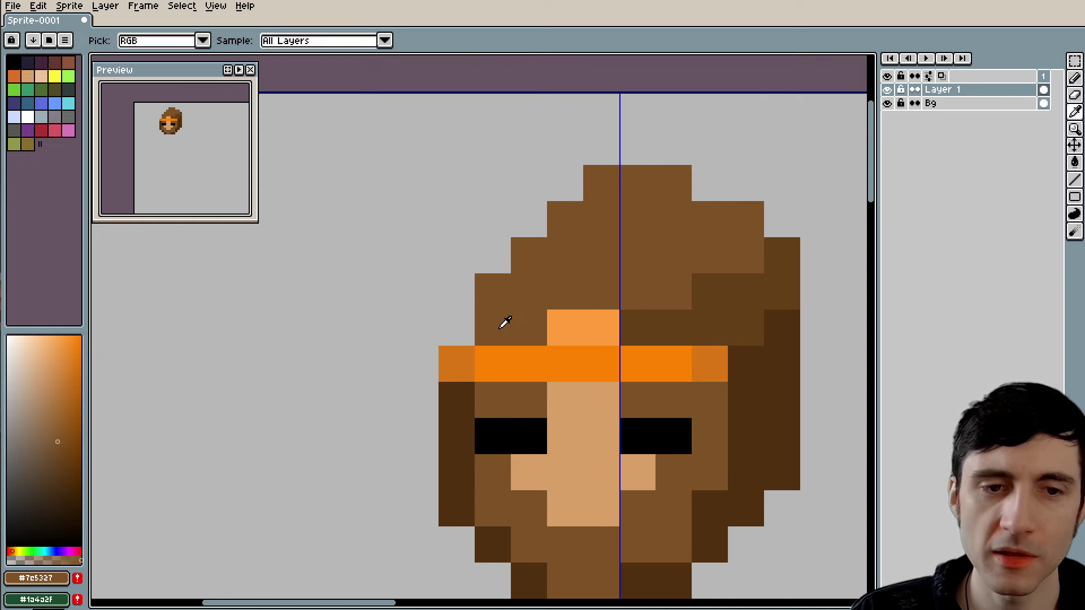
{"action": "left_click", "coordinate": [463, 317]}
{"action": "left_click", "coordinate": [463, 298]}
{"action": "mouse_move", "coordinate": [488, 263]}
{"action": "left_mouse_down"}
{"action": "mouse_move", "coordinate": [520, 215]}
{"action": "mouse_move", "coordinate": [563, 183]}
{"action": "left_mouse_up"}
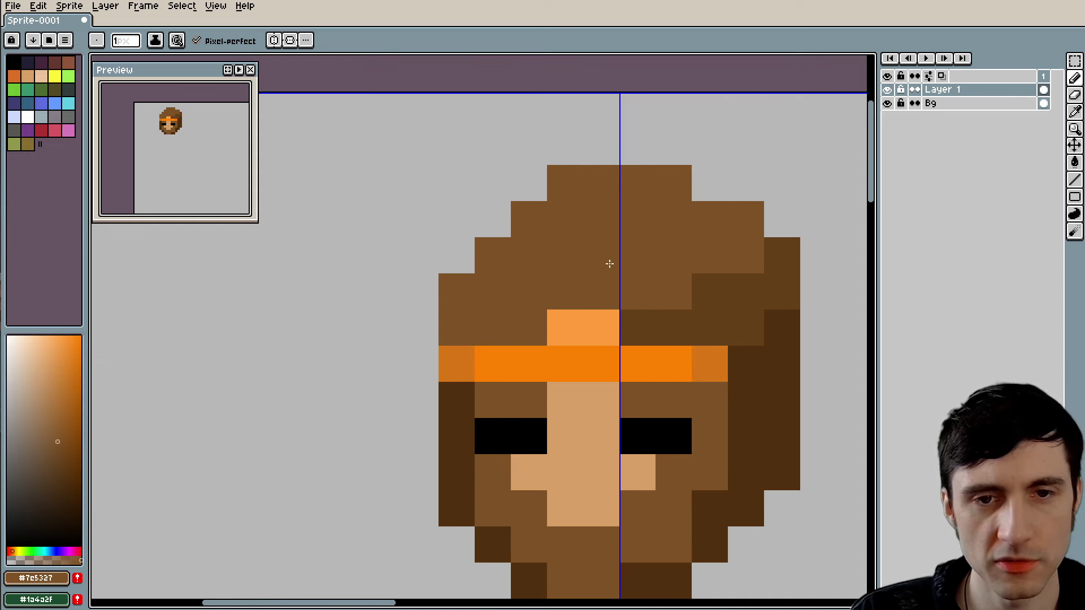
Step: Add a brown tuft at the upper right of the hair, with three pixels in a row above one joining pixel
{"action": "left_click_drag", "start_coordinate": [588, 285], "coordinate": [421, 317]}
{"action": "left_click", "coordinate": [543, 213]}
{"action": "left_click", "coordinate": [507, 178]}
{"action": "left_click", "coordinate": [542, 178]}
{"action": "left_click", "coordinate": [578, 178]}
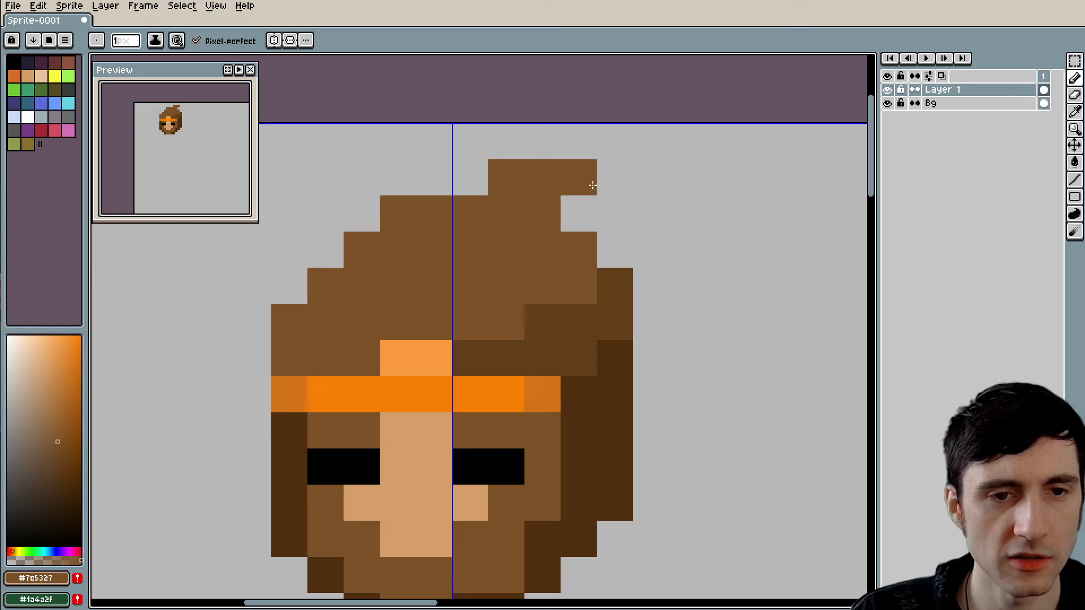
Step: Paint a diagonal highlight across the hair in lighter brown (#936638) and extend the top tuft one pixel left in mid brown
{"action": "key", "text": "alt"}
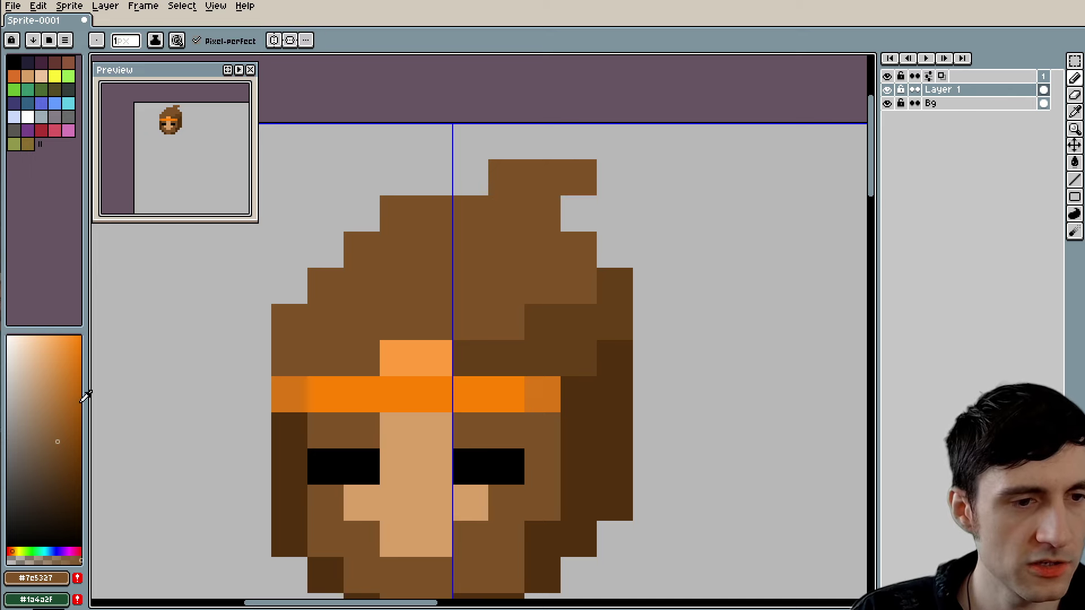
{"action": "left_click", "coordinate": [52, 424]}
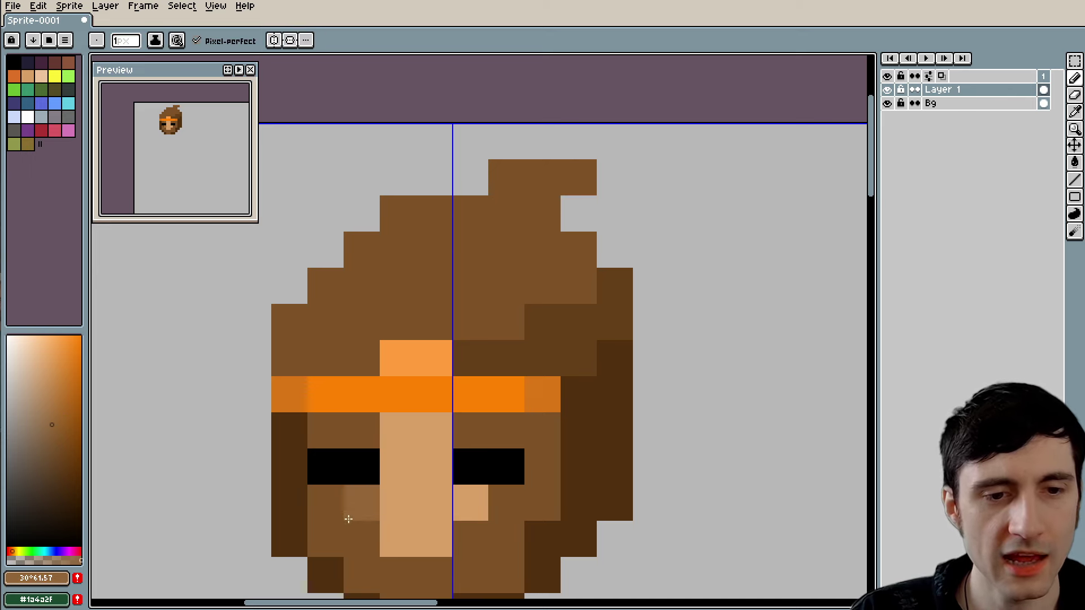
{"action": "left_click_drag", "start_coordinate": [457, 533], "coordinate": [465, 506]}
{"action": "left_click_drag", "start_coordinate": [511, 421], "coordinate": [507, 435]}
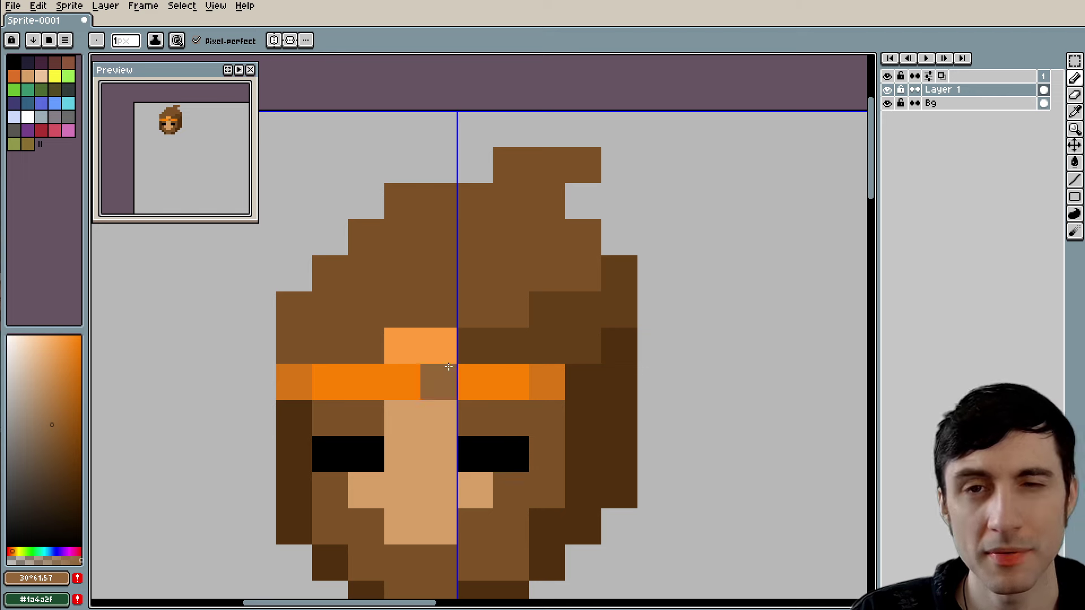
{"action": "left_click", "coordinate": [329, 307]}
{"action": "left_click", "coordinate": [359, 275]}
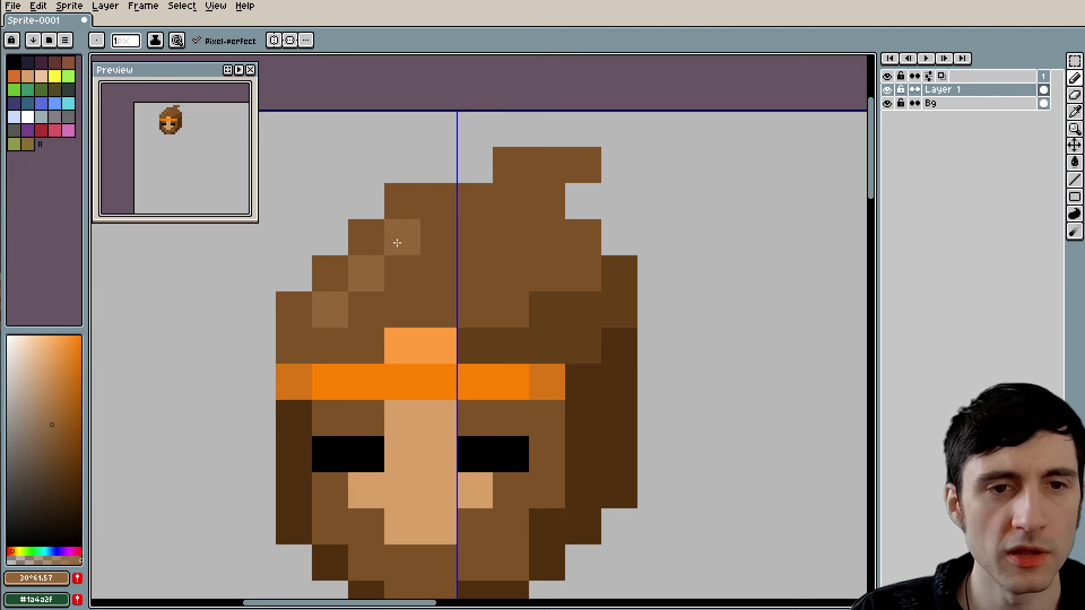
{"action": "mouse_move", "coordinate": [397, 242]}
{"action": "left_mouse_down"}
{"action": "mouse_move", "coordinate": [462, 236]}
{"action": "mouse_move", "coordinate": [503, 210]}
{"action": "mouse_move", "coordinate": [482, 209]}
{"action": "mouse_move", "coordinate": [540, 201]}
{"action": "left_mouse_up"}
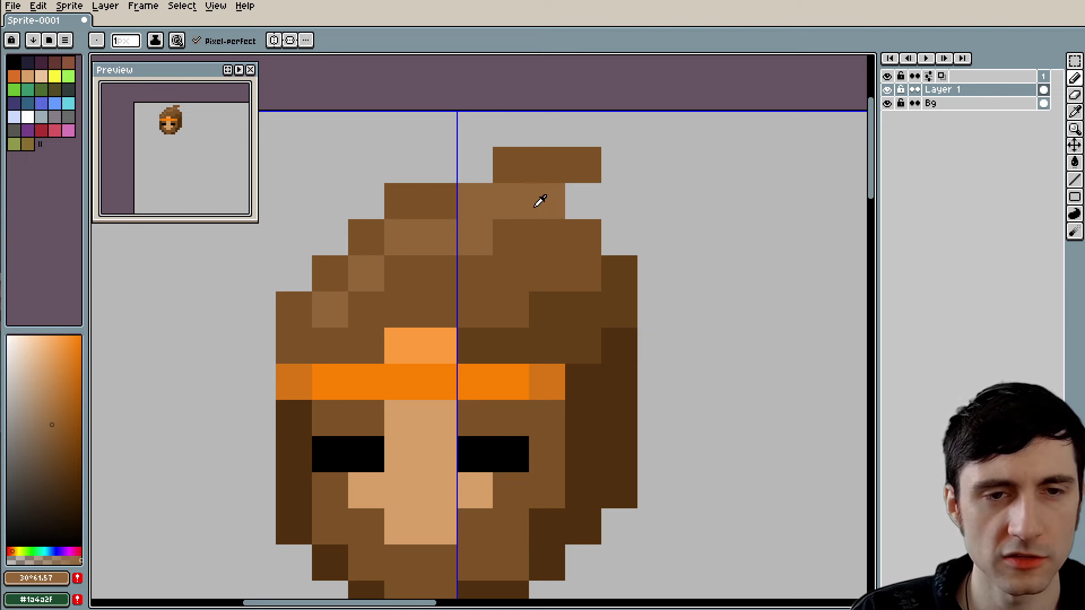
{"action": "left_click", "coordinate": [511, 170], "text": "alt"}
{"action": "left_click", "coordinate": [487, 168]}
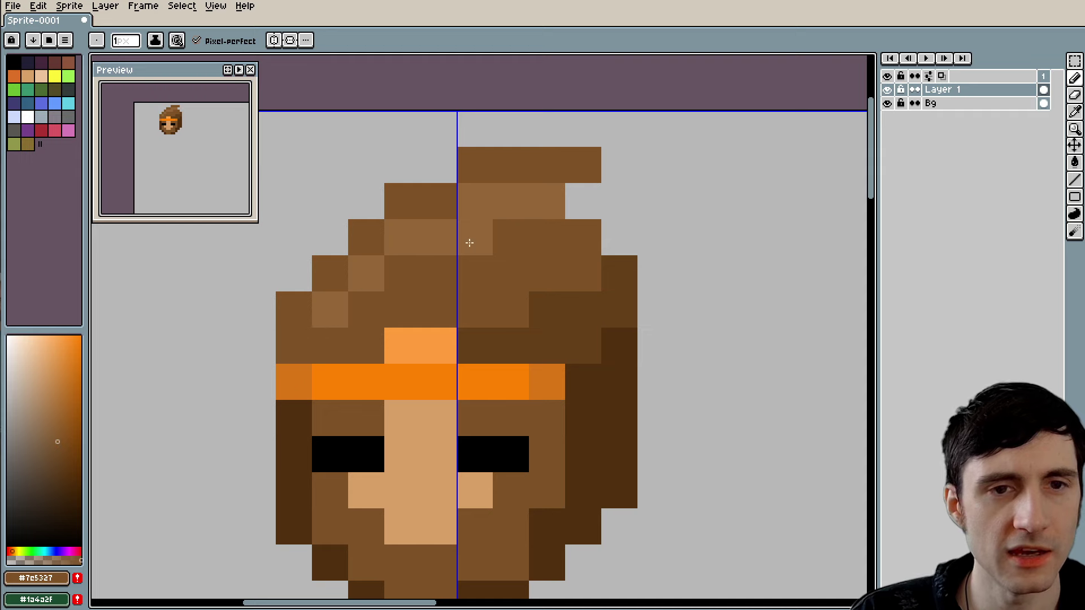
Step: Hide the blue grid lines on the canvas
{"action": "left_click_drag", "start_coordinate": [559, 440], "coordinate": [509, 357]}
{"action": "scroll", "coordinate": [550, 360], "scroll_direction": "down", "scroll_amount": 4}
{"action": "key", "text": "ctrl"}
{"action": "left_click_drag", "start_coordinate": [598, 402], "coordinate": [537, 367]}
{"action": "key", "text": "ctrl"}
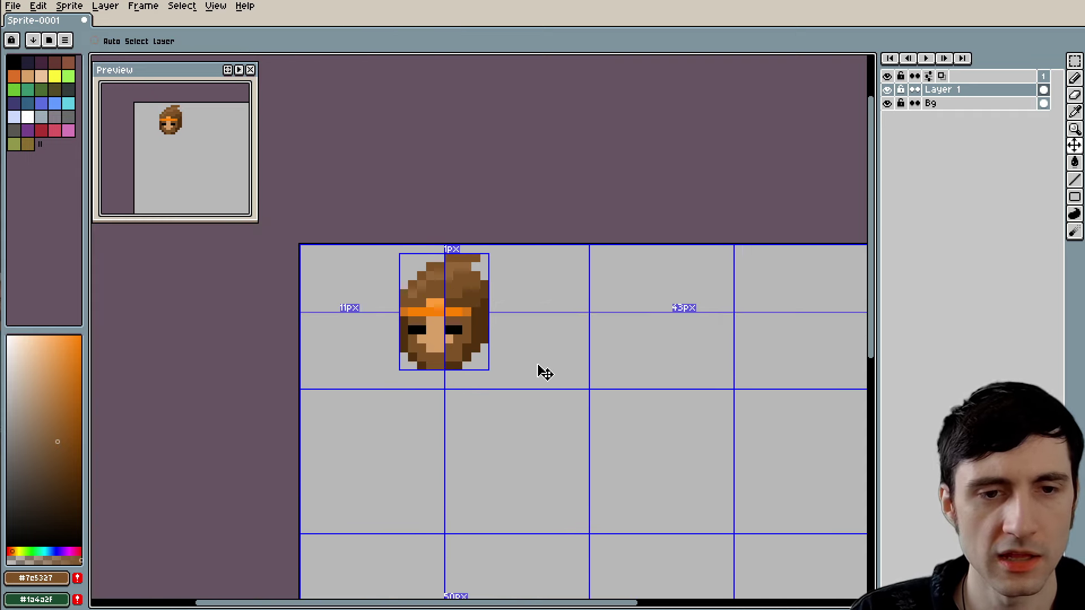
Step: Sample the lighter brown (#936638) and paint a second, five-pixel diagonal highlight rising right from above the headband
{"action": "scroll", "coordinate": [455, 307], "scroll_direction": "up", "scroll_amount": 6}
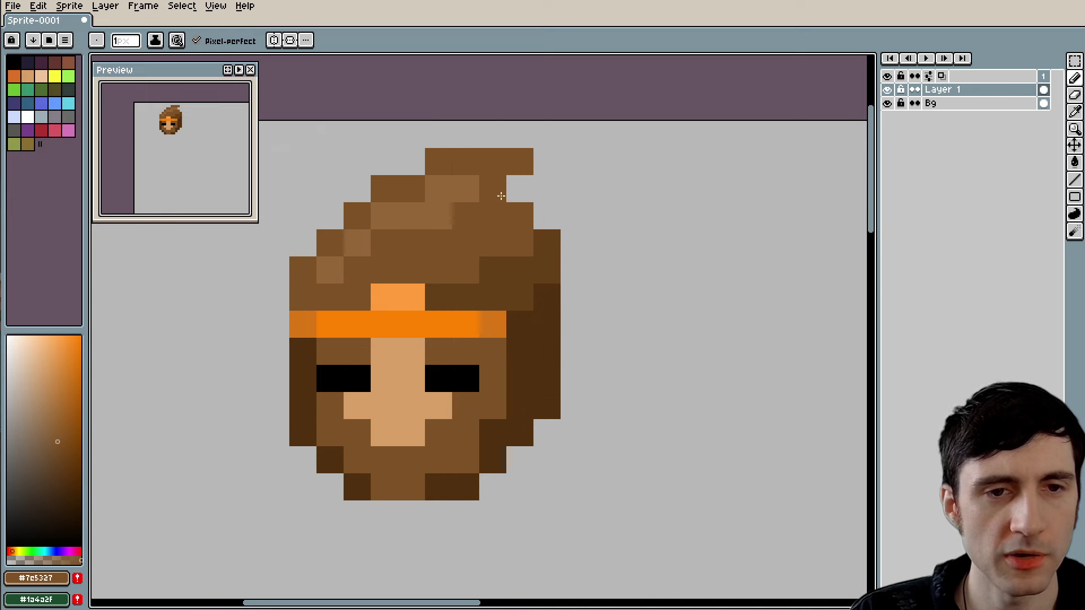
{"action": "left_click", "coordinate": [425, 209], "text": "alt"}
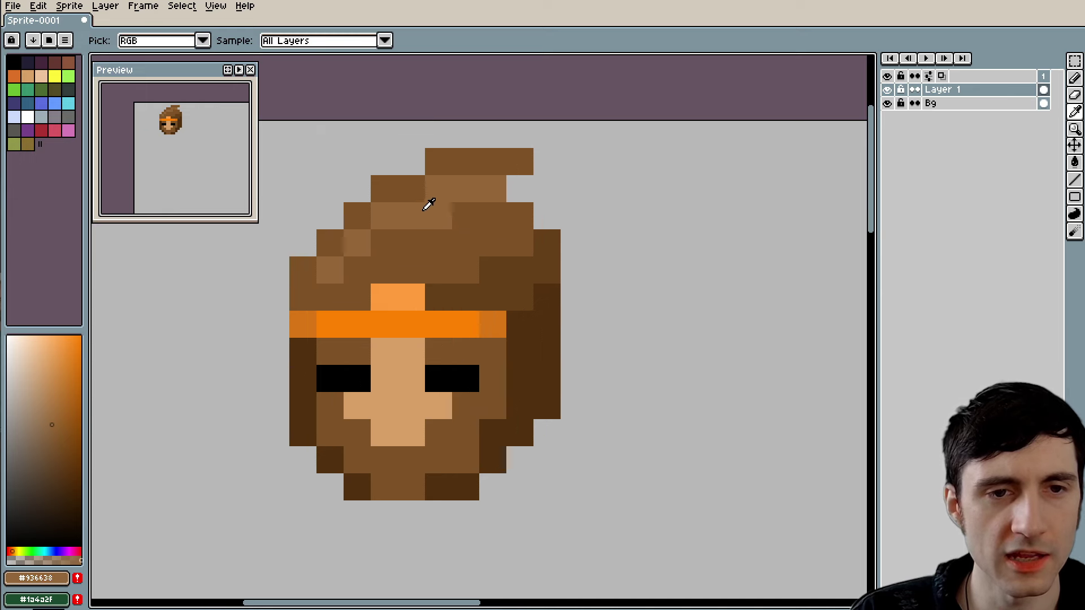
{"action": "scroll", "coordinate": [440, 249], "scroll_direction": "up", "scroll_amount": 2}
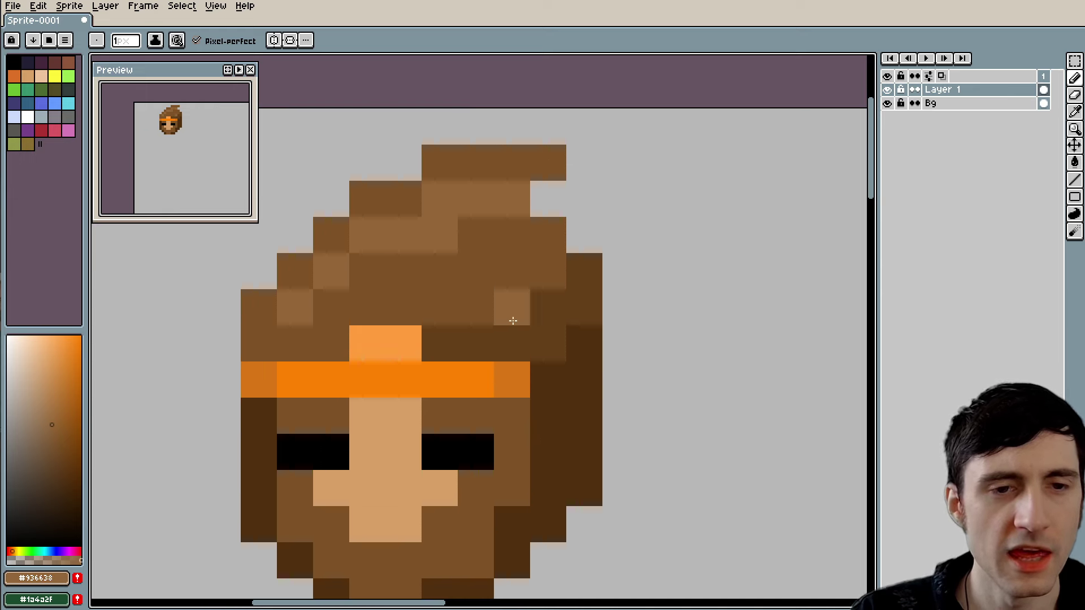
{"action": "left_click", "coordinate": [428, 300]}
{"action": "left_click", "coordinate": [468, 300]}
{"action": "left_click", "coordinate": [480, 276]}
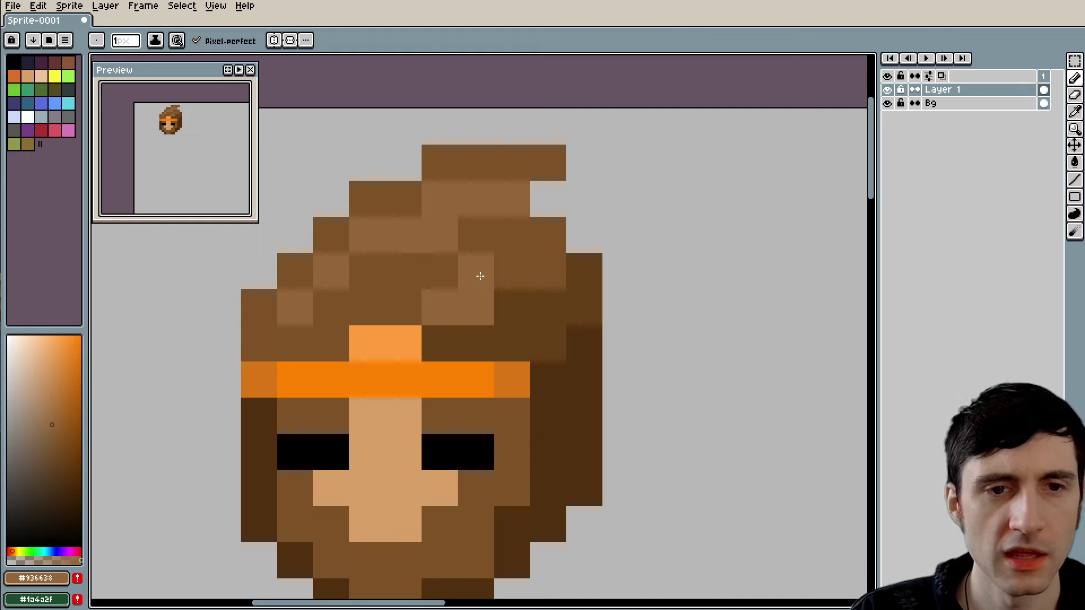
{"action": "left_click", "coordinate": [507, 274]}
{"action": "left_click", "coordinate": [550, 245]}
Step: Sample the mid brown (#7c5327) and fill the hair's upper-right notch and edge with three pixels
{"action": "left_click", "coordinate": [538, 266], "text": "alt"}
{"action": "left_click", "coordinate": [556, 204]}
{"action": "left_click", "coordinate": [569, 206]}
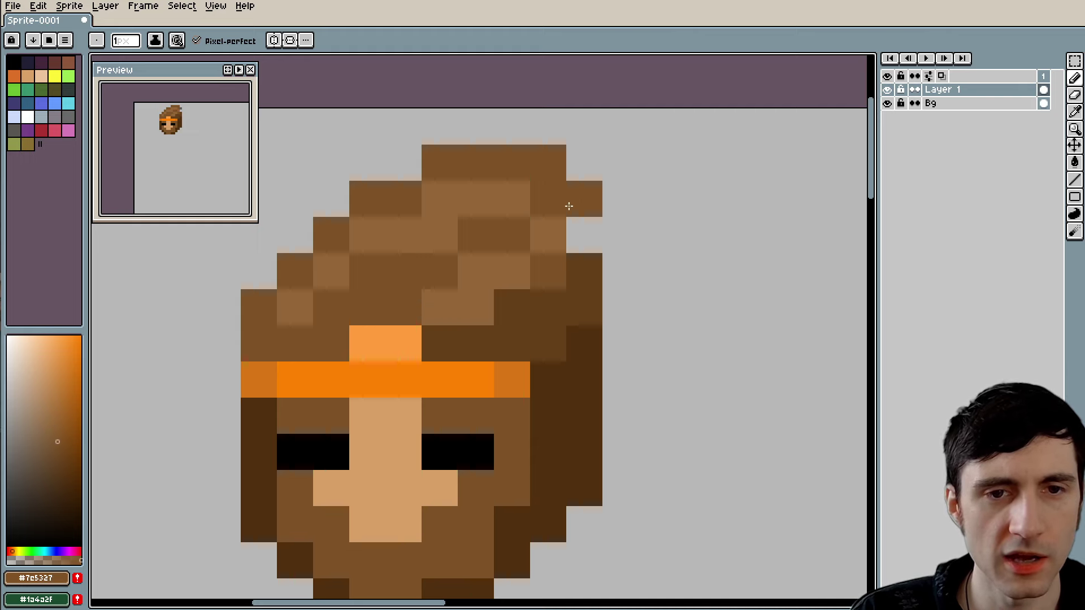
{"action": "left_click", "coordinate": [577, 229]}
Step: Add four dark brown (#653f17) shadow pixels diagonally across the hair and one jutting out from its right edge
{"action": "left_click", "coordinate": [582, 295], "text": "alt"}
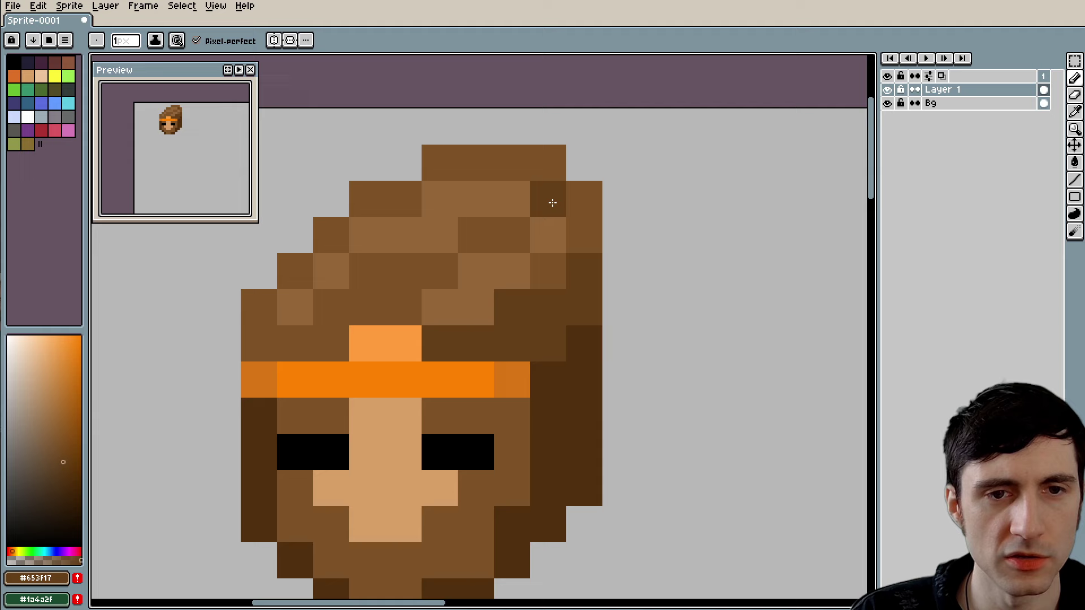
{"action": "left_click", "coordinate": [481, 233]}
{"action": "left_click", "coordinate": [403, 275]}
{"action": "left_click", "coordinate": [362, 299]}
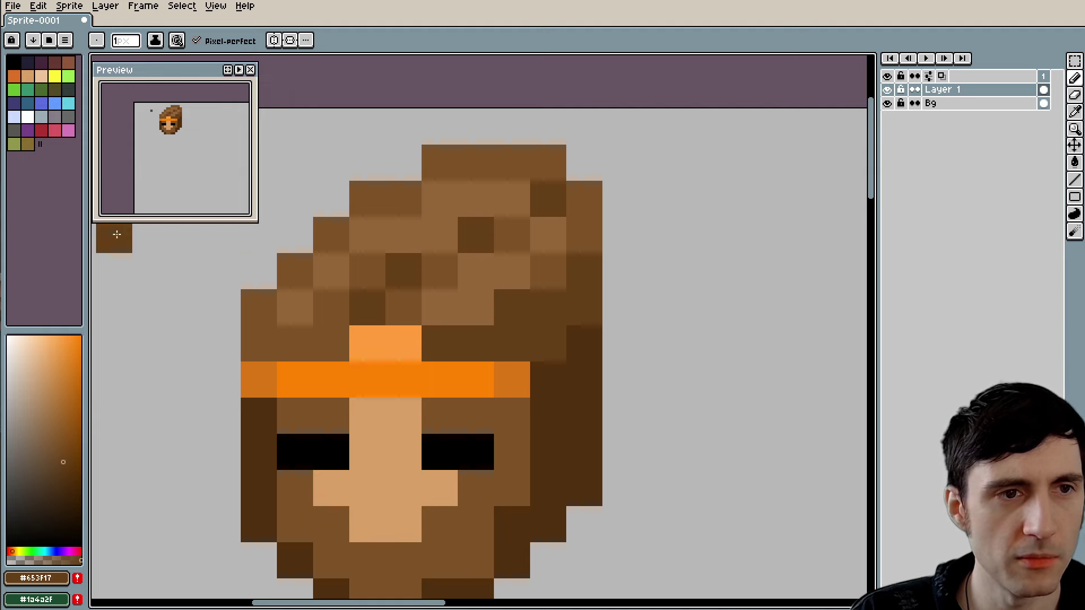
{"action": "scroll", "coordinate": [171, 143], "scroll_direction": "up", "scroll_amount": 1}
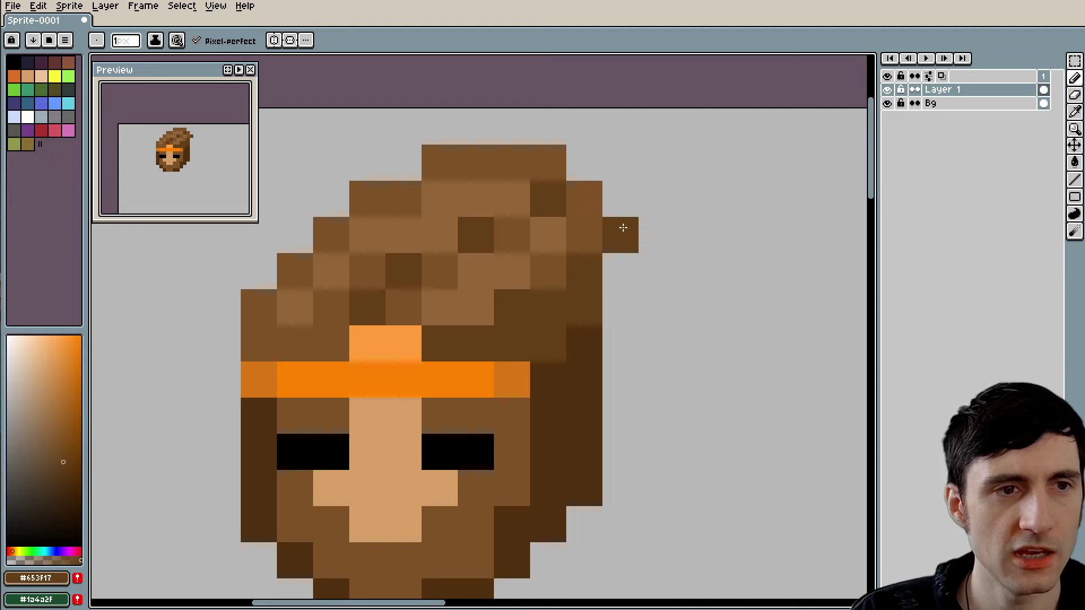
{"action": "left_click", "coordinate": [622, 227]}
{"action": "scroll", "coordinate": [362, 297], "scroll_direction": "left", "scroll_amount": 3}
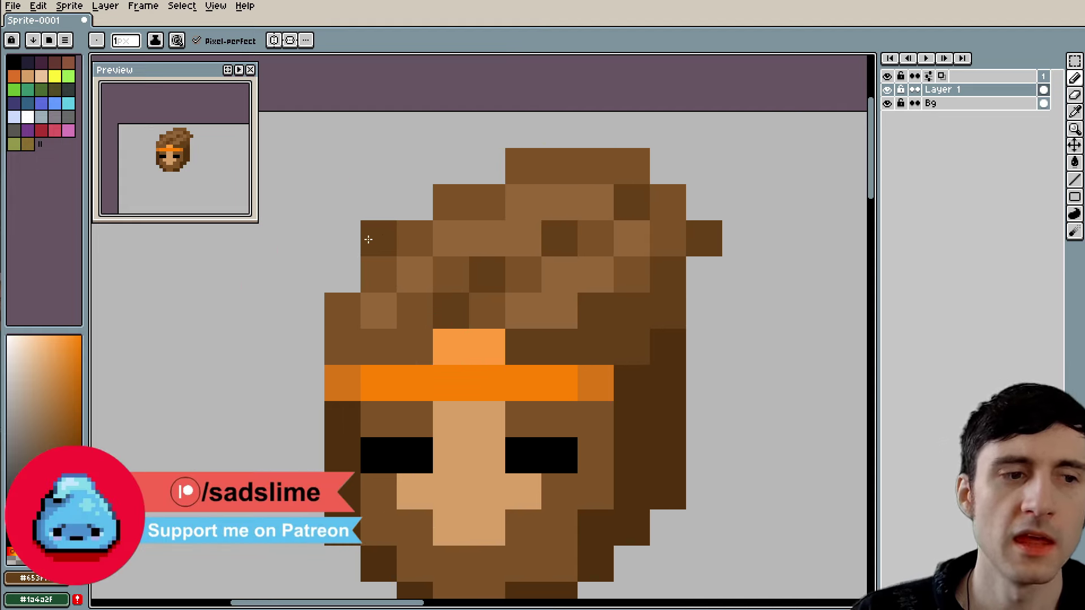
Step: Build out the hair's upper-left edge with lighter brown (#936638) pixels
{"action": "left_click", "coordinate": [375, 279], "text": "alt"}
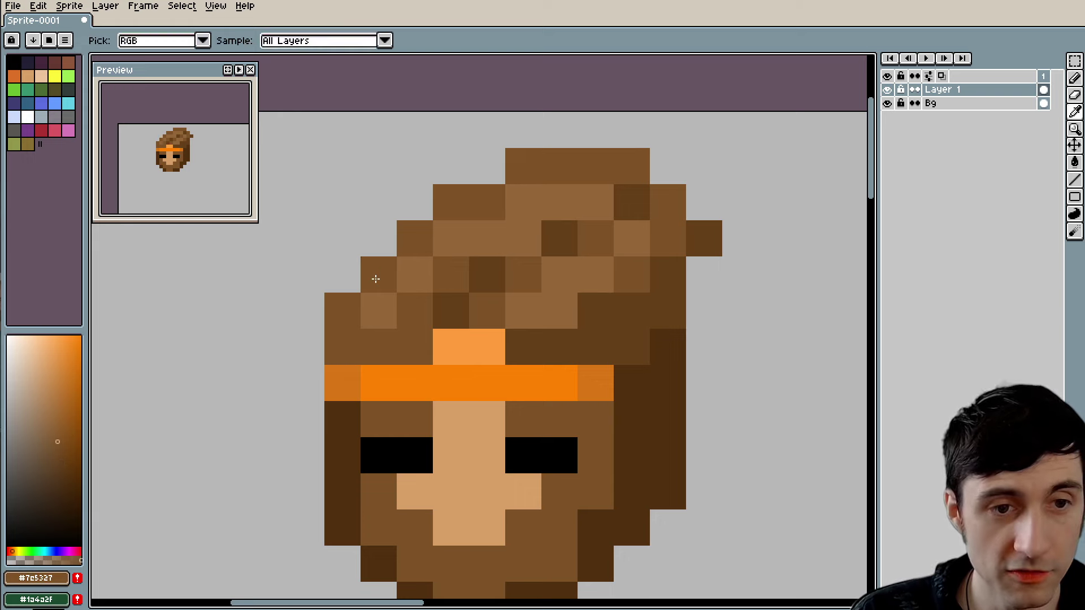
{"action": "mouse_move", "coordinate": [354, 270]}
{"action": "left_mouse_down"}
{"action": "mouse_move", "coordinate": [356, 239]}
{"action": "mouse_move", "coordinate": [366, 237]}
{"action": "mouse_move", "coordinate": [385, 388]}
{"action": "mouse_move", "coordinate": [423, 303]}
{"action": "mouse_move", "coordinate": [355, 280]}
{"action": "mouse_move", "coordinate": [342, 269]}
{"action": "mouse_move", "coordinate": [343, 247]}
{"action": "mouse_move", "coordinate": [363, 243]}
{"action": "mouse_move", "coordinate": [377, 216]}
{"action": "mouse_move", "coordinate": [417, 210]}
{"action": "left_mouse_up"}
{"action": "left_click", "coordinate": [370, 299], "text": "alt"}
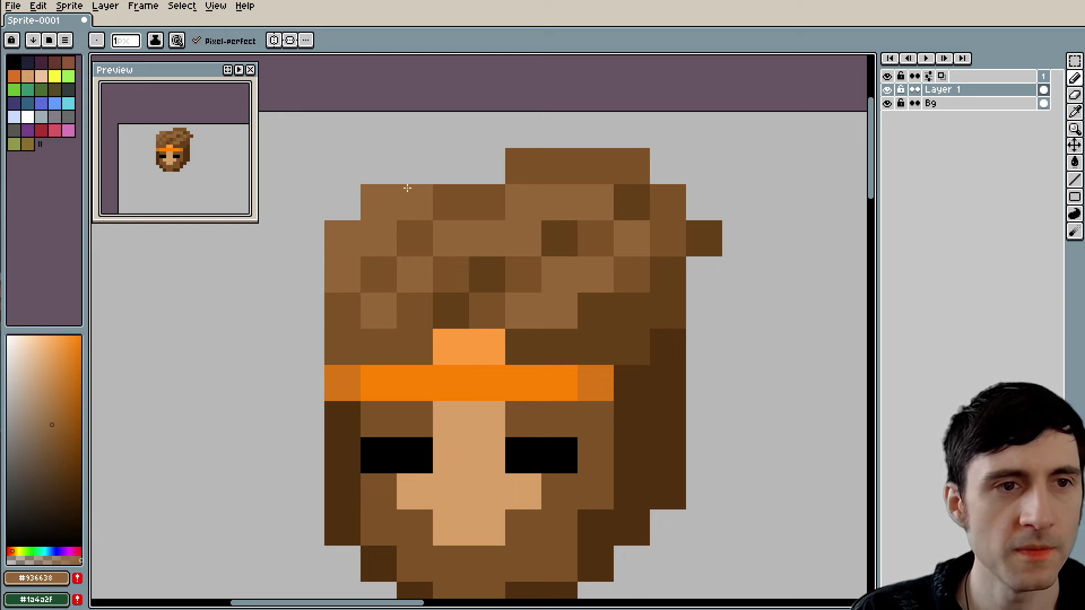
Step: Sample the hair's dark brown and shade its upper-left edge, adding two dark pixels at the left end of the top row
{"action": "left_click", "coordinate": [456, 296], "text": "alt"}
{"action": "left_click", "coordinate": [336, 267]}
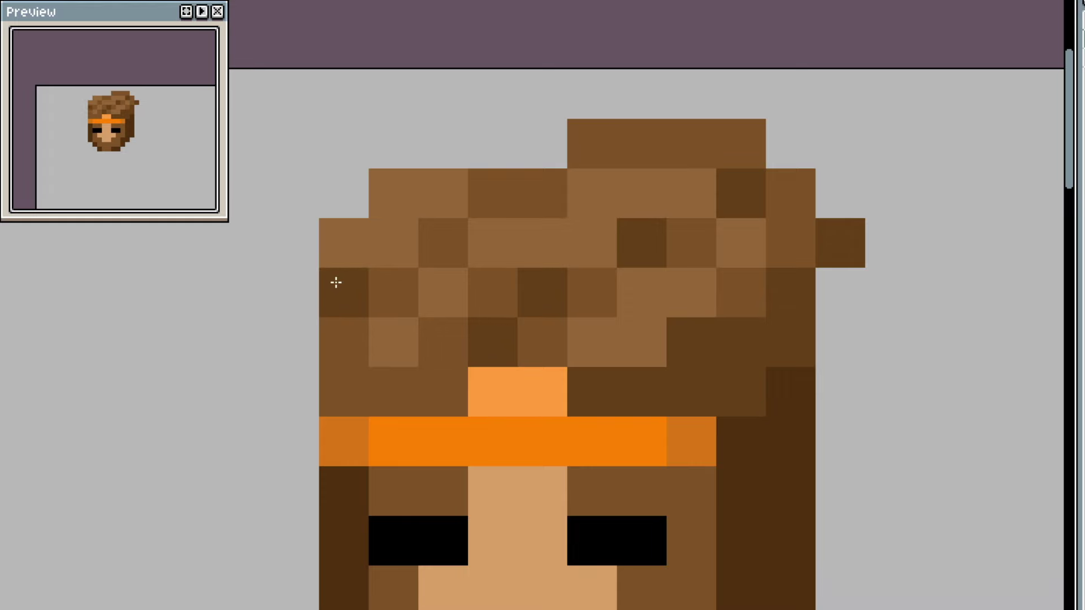
{"action": "mouse_move", "coordinate": [336, 282]}
{"action": "left_mouse_down"}
{"action": "mouse_move", "coordinate": [349, 249]}
{"action": "mouse_move", "coordinate": [395, 243]}
{"action": "mouse_move", "coordinate": [401, 203]}
{"action": "mouse_move", "coordinate": [434, 199]}
{"action": "mouse_move", "coordinate": [468, 161]}
{"action": "left_mouse_up"}
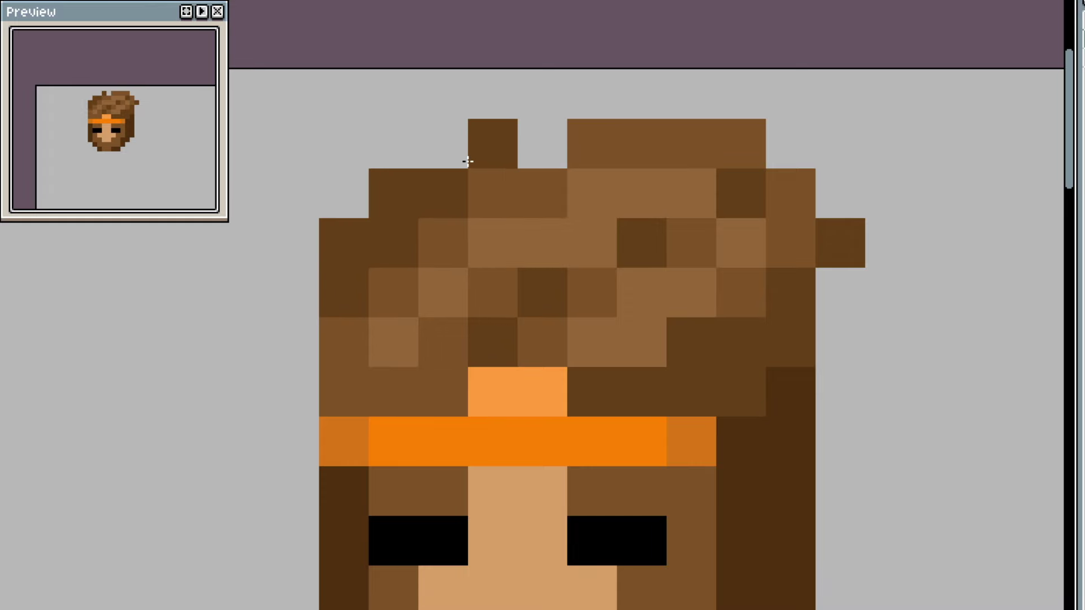
{"action": "left_click_drag", "start_coordinate": [468, 161], "coordinate": [528, 158]}
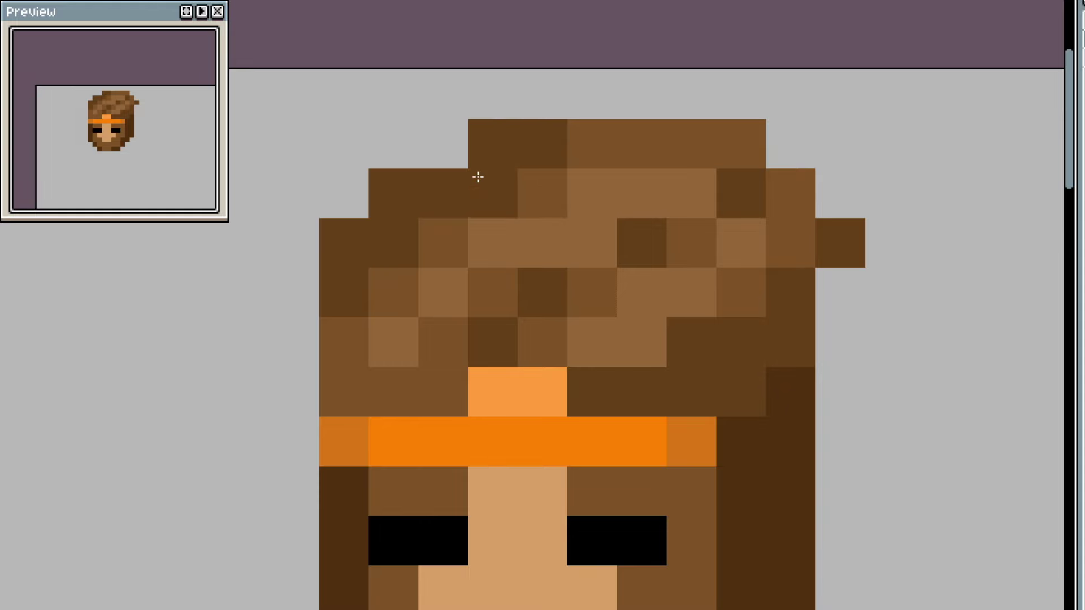
{"action": "left_click", "coordinate": [458, 165]}
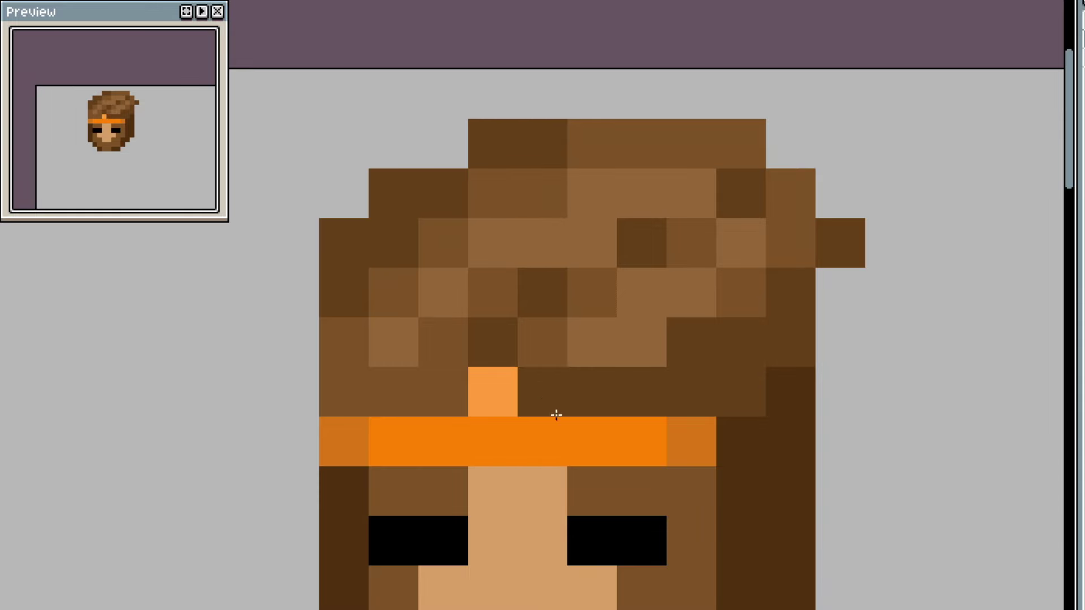
{"action": "scroll", "coordinate": [556, 417], "scroll_direction": "down", "scroll_amount": 5}
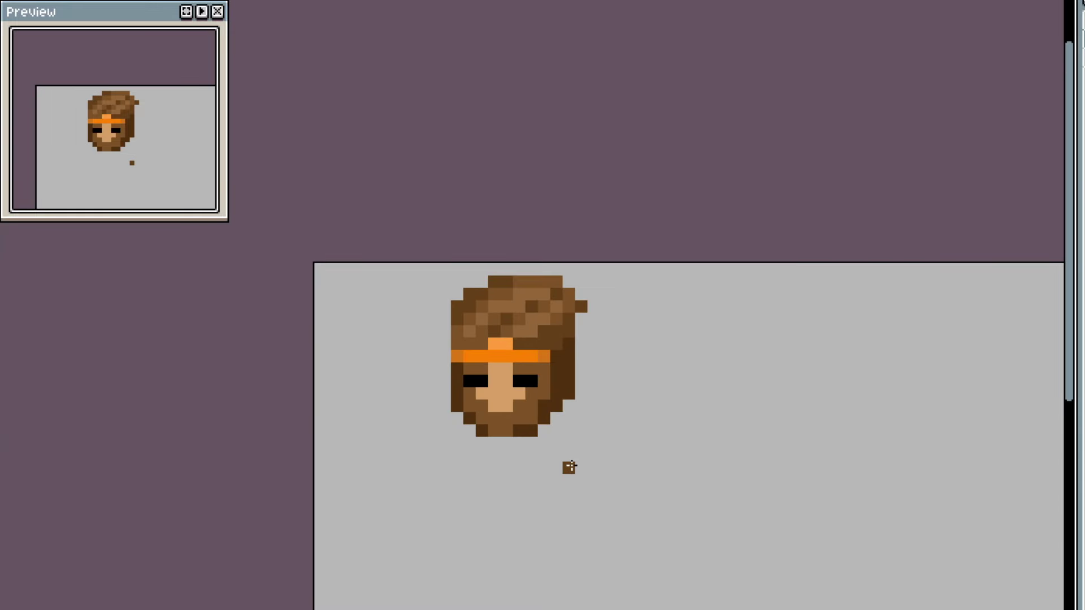
Step: Sample the light orange above the headband and paint the band's four middle pixels with it
{"action": "scroll", "coordinate": [569, 466], "scroll_direction": "up", "scroll_amount": 4}
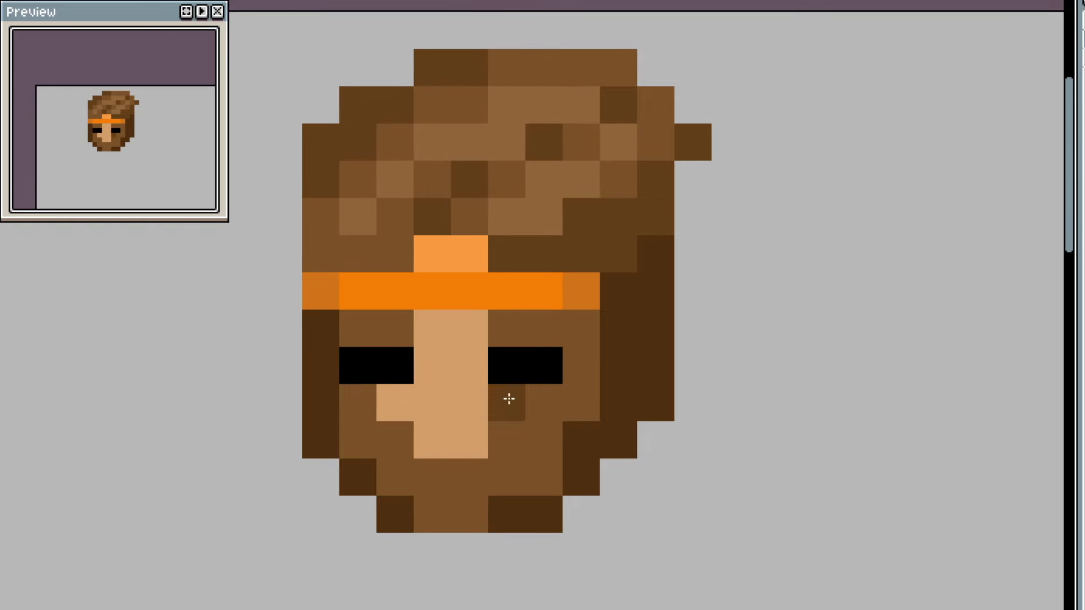
{"action": "key", "text": "alt"}
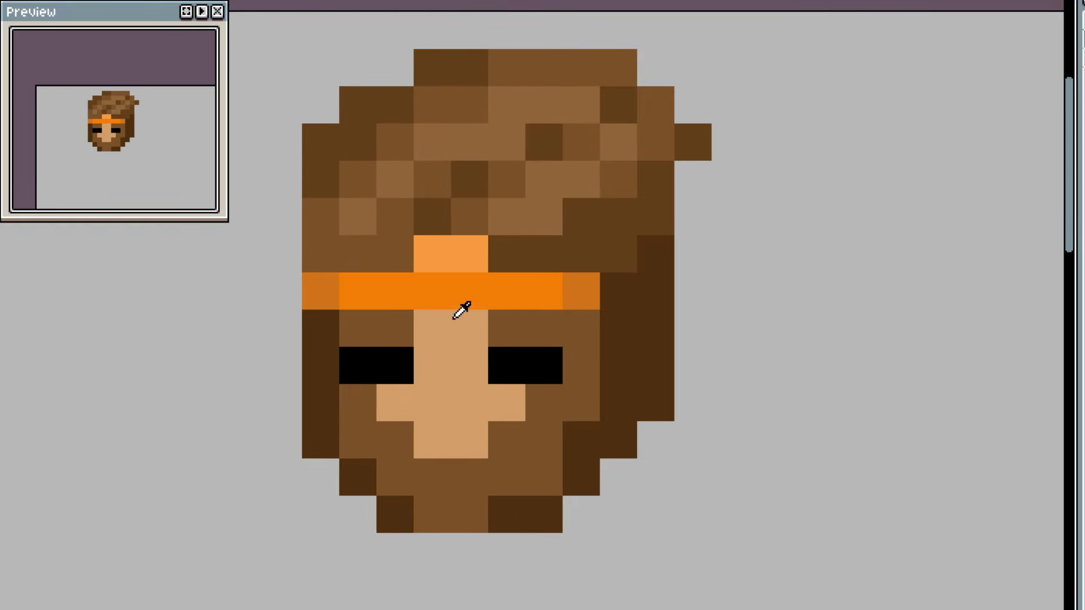
{"action": "left_click", "coordinate": [439, 259], "text": "alt"}
{"action": "left_click", "coordinate": [427, 275]}
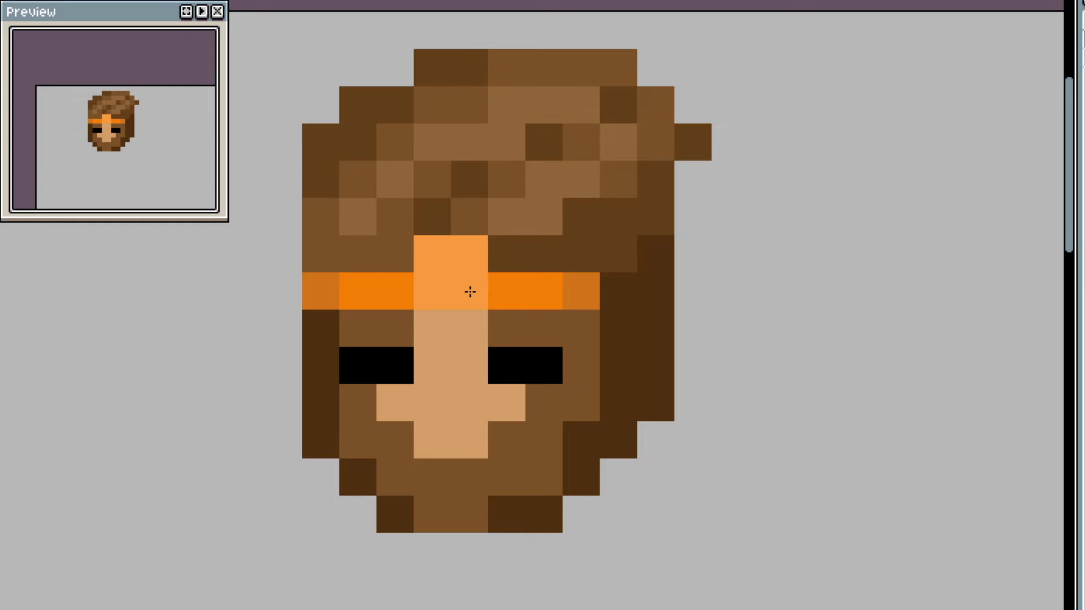
{"action": "left_click", "coordinate": [470, 291]}
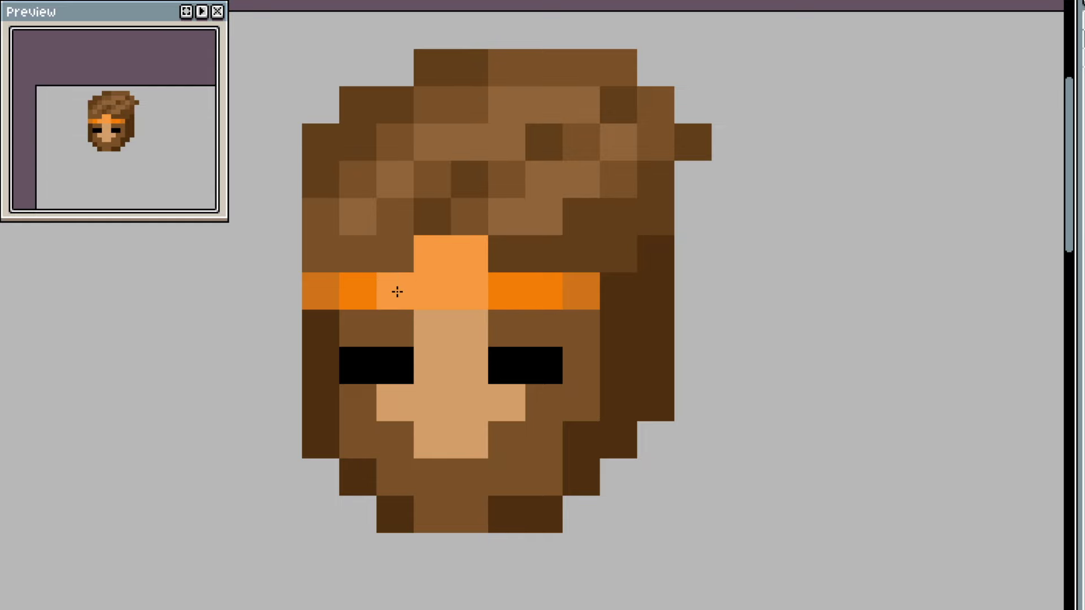
{"action": "left_click", "coordinate": [491, 296]}
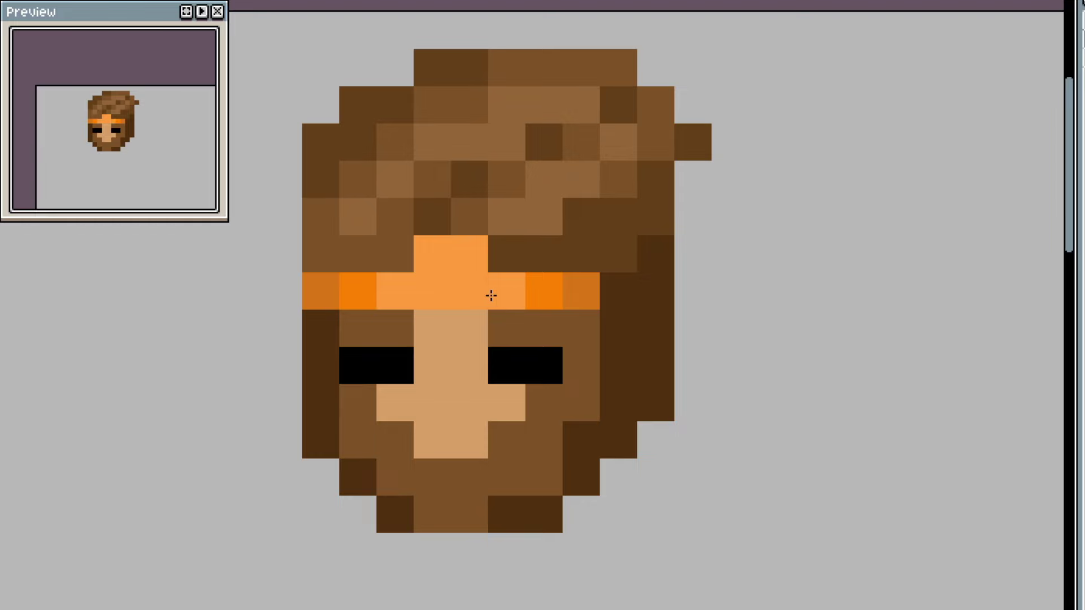
Step: Recolor the outer pixel of each black eye with dark maroon, leaving the inner pixels black
{"action": "scroll", "coordinate": [687, 546], "scroll_direction": "down", "scroll_amount": 3}
{"action": "left_click_drag", "start_coordinate": [687, 546], "coordinate": [589, 509]}
{"action": "scroll", "coordinate": [589, 508], "scroll_direction": "up", "scroll_amount": 2}
{"action": "scroll", "coordinate": [393, 453], "scroll_direction": "up", "scroll_amount": 2}
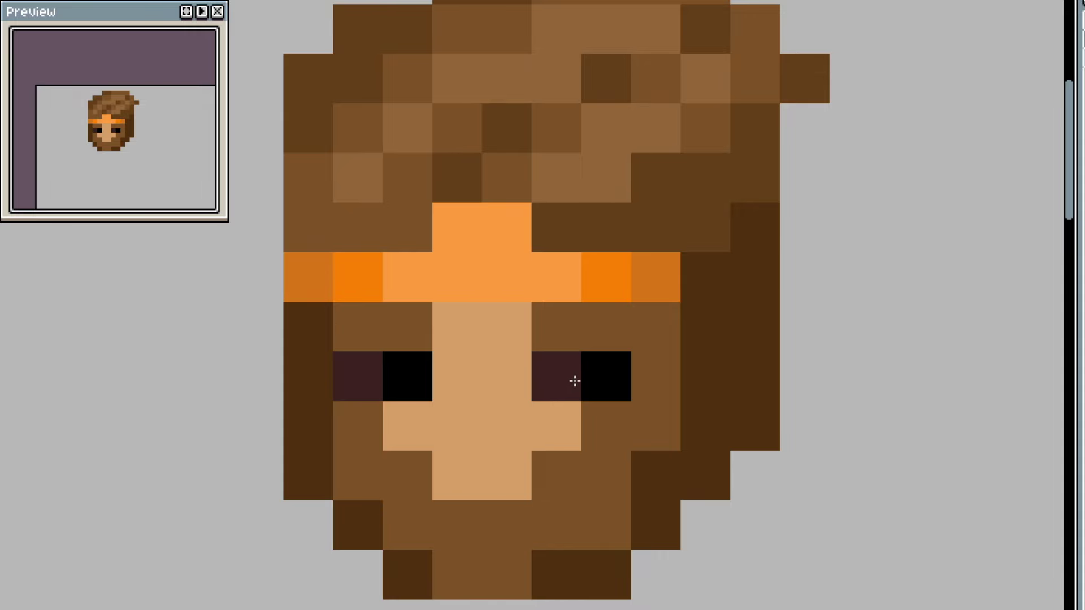
{"action": "left_click", "coordinate": [605, 380]}
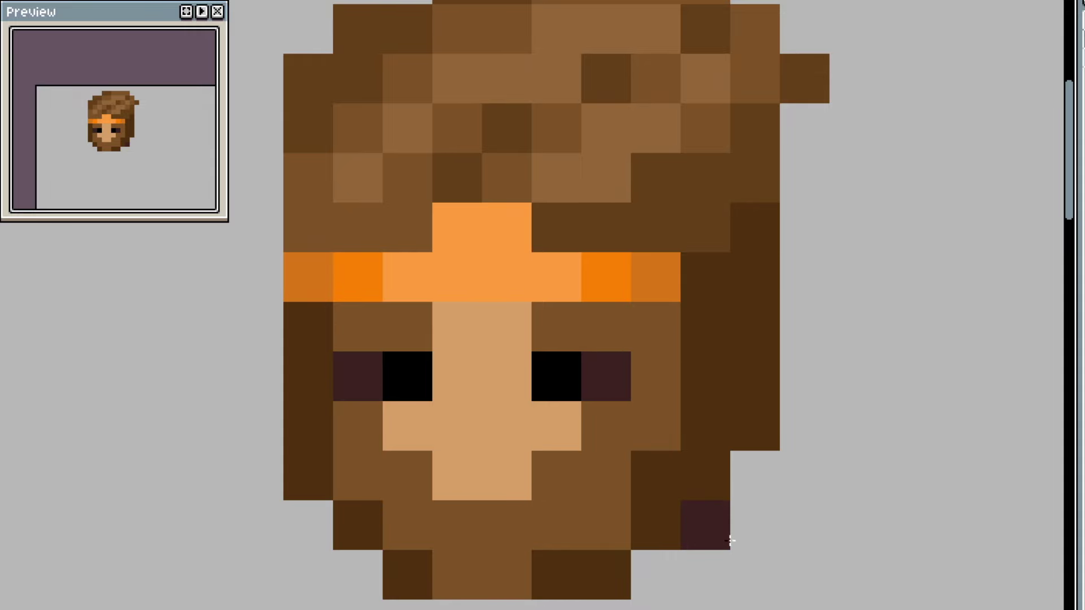
{"action": "scroll", "coordinate": [725, 537], "scroll_direction": "up", "scroll_amount": 2}
{"action": "scroll", "coordinate": [706, 511], "scroll_direction": "down", "scroll_amount": 1}
{"action": "left_click_drag", "start_coordinate": [487, 487], "coordinate": [548, 501]}
{"action": "scroll", "coordinate": [549, 502], "scroll_direction": "down", "scroll_amount": 1}
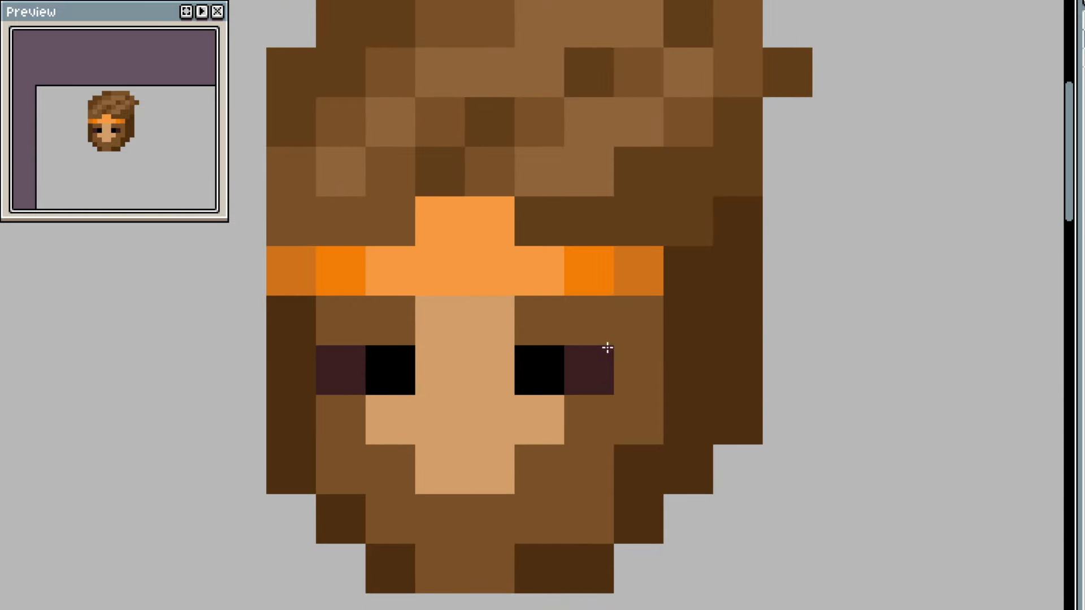
Step: Sample the hair's lighter brown (#936638) and paint a two-pixel eyebrow above each eye
{"action": "scroll", "coordinate": [564, 372], "scroll_direction": "up", "scroll_amount": 1}
{"action": "scroll", "coordinate": [566, 370], "scroll_direction": "up", "scroll_amount": 1}
{"action": "scroll", "coordinate": [568, 369], "scroll_direction": "down", "scroll_amount": 1}
{"action": "scroll", "coordinate": [615, 248], "scroll_direction": "down", "scroll_amount": 1}
{"action": "left_click_drag", "start_coordinate": [620, 243], "coordinate": [605, 307]}
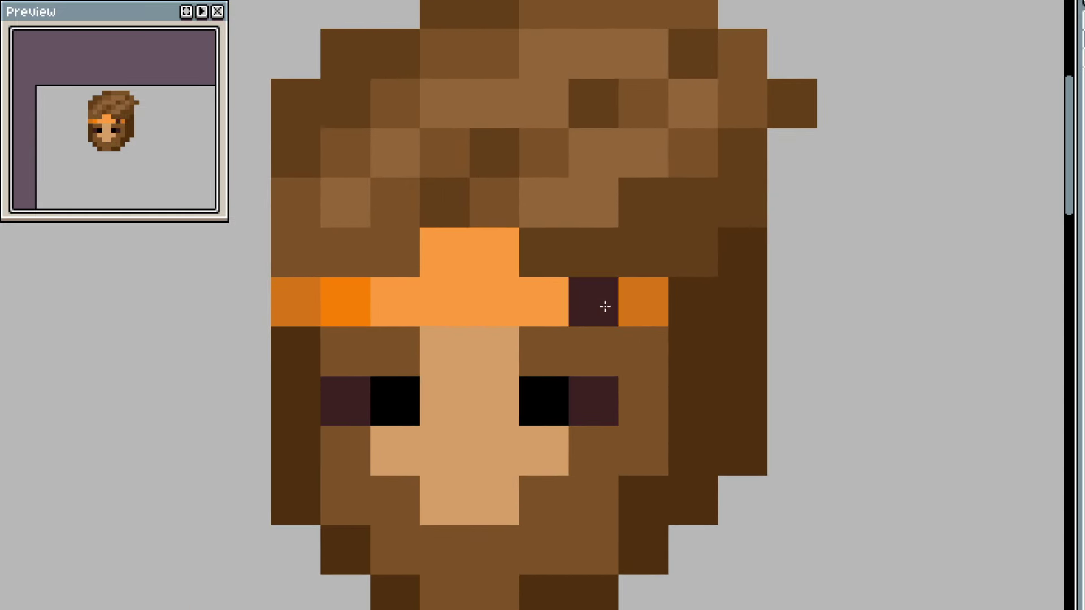
{"action": "left_click", "coordinate": [570, 198], "text": "alt"}
{"action": "scroll", "coordinate": [602, 350], "scroll_direction": "up", "scroll_amount": 1}
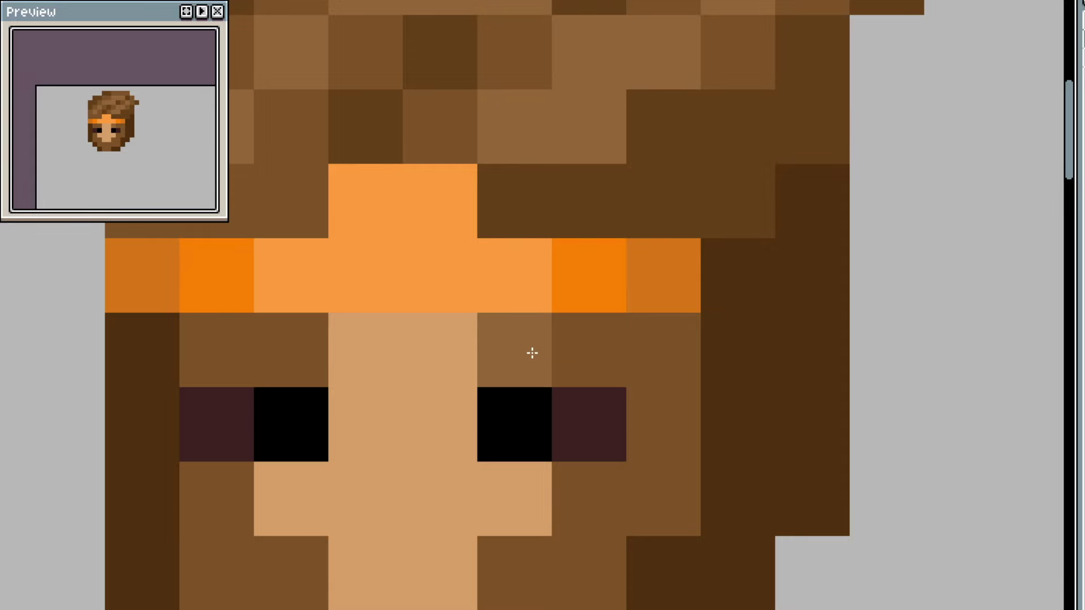
{"action": "left_click_drag", "start_coordinate": [533, 358], "coordinate": [576, 358]}
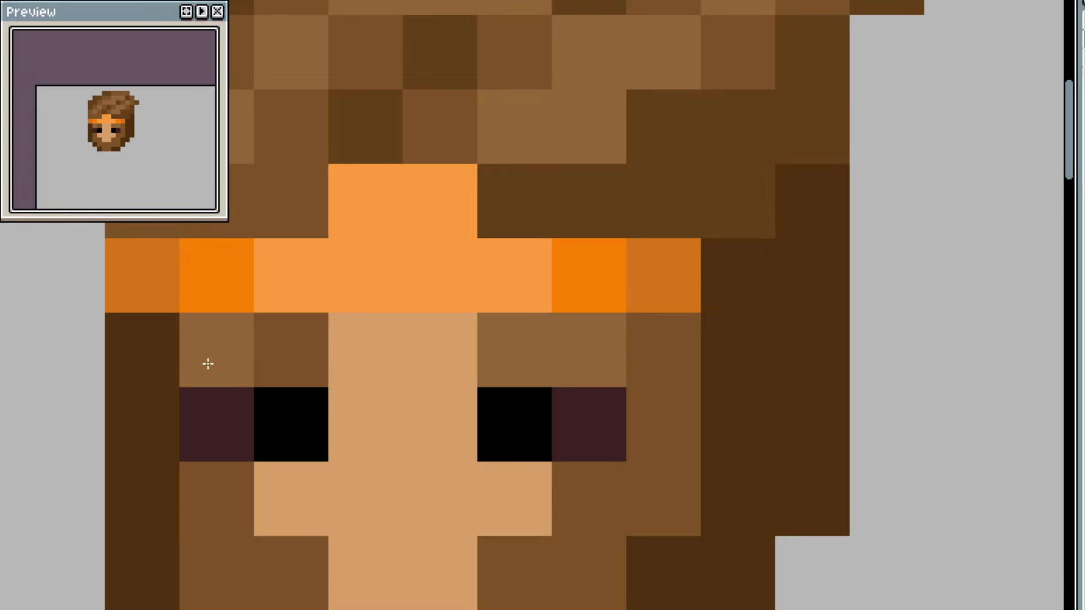
{"action": "left_click_drag", "start_coordinate": [205, 363], "coordinate": [273, 360]}
Step: Shift the canvas view inside the preview and widen the palette and color picker area
{"action": "scroll", "coordinate": [273, 360], "scroll_direction": "down", "scroll_amount": 3}
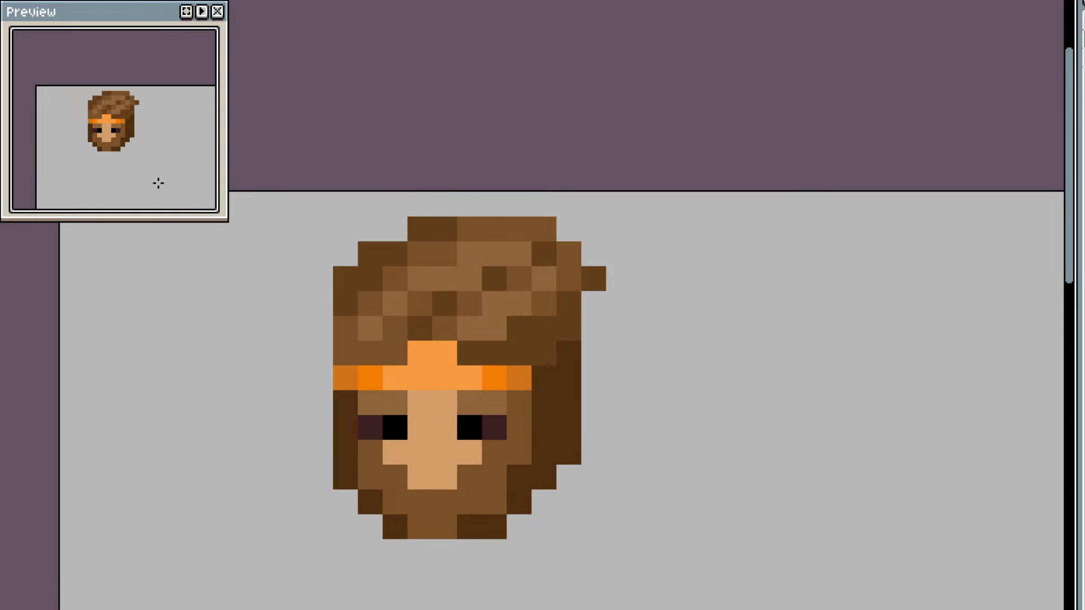
{"action": "left_click_drag", "start_coordinate": [159, 183], "coordinate": [168, 162]}
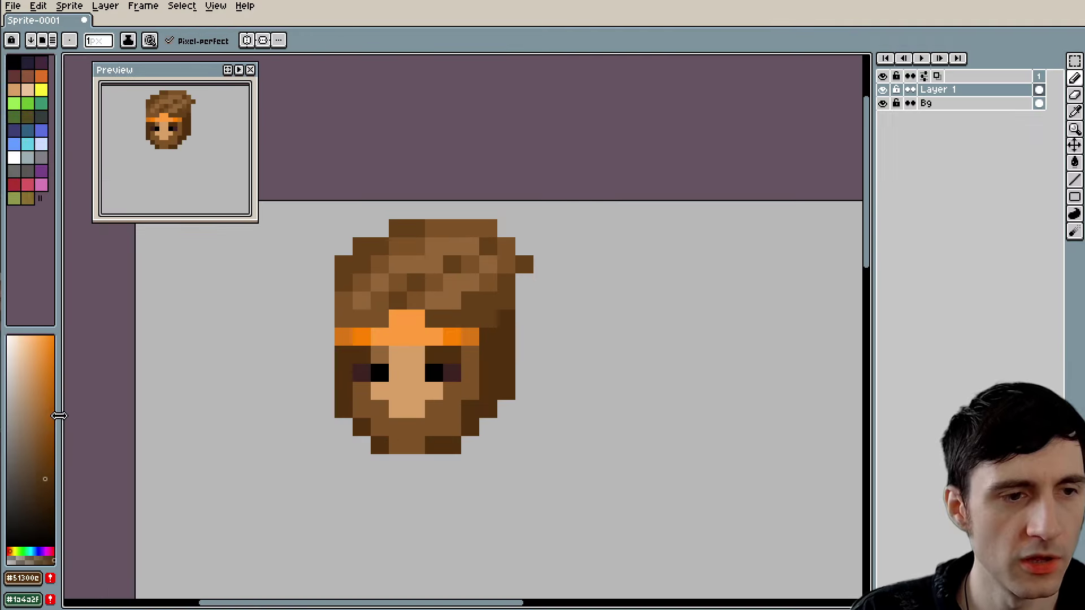
{"action": "left_click_drag", "start_coordinate": [59, 419], "coordinate": [128, 422]}
Step: Try pure white on the inner pixel of each eye
{"action": "left_click", "coordinate": [15, 336]}
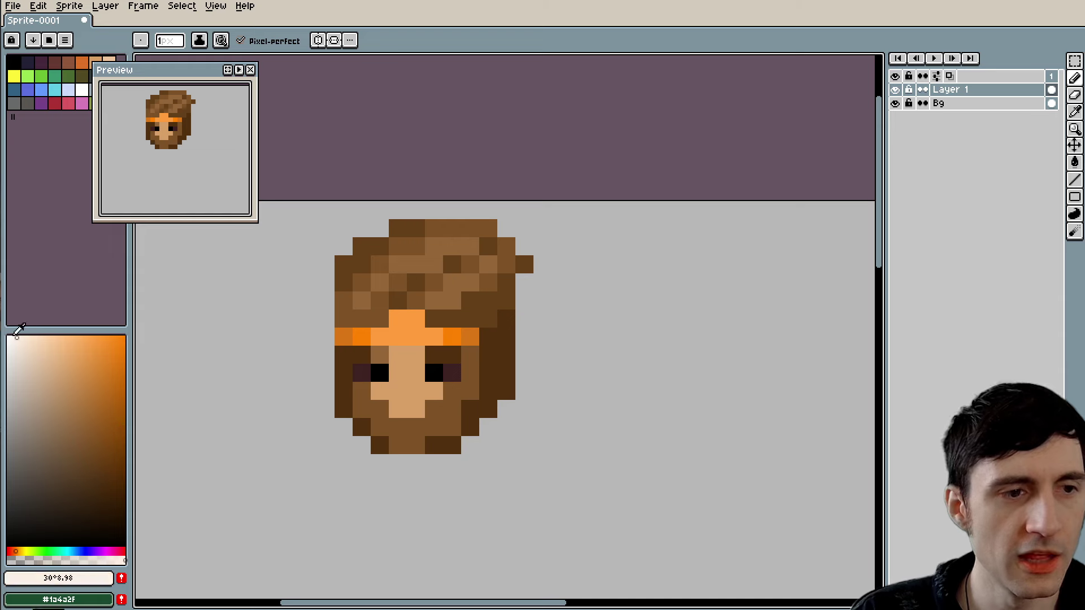
{"action": "left_click_drag", "start_coordinate": [16, 336], "coordinate": [7, 335]}
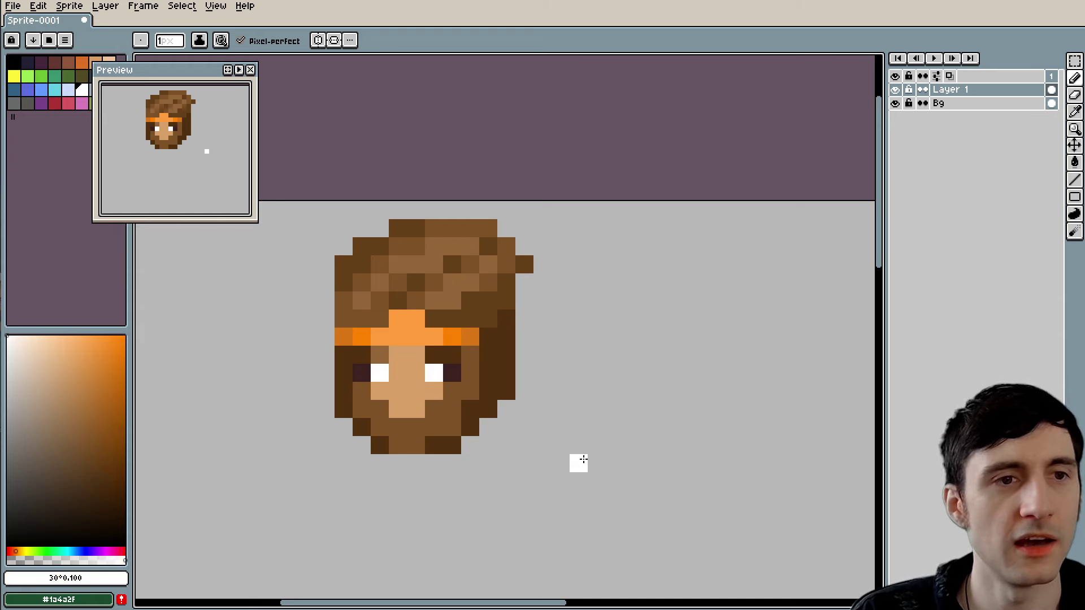
{"action": "key", "text": "ctrl+z"}
{"action": "key", "text": "ctrl+z"}
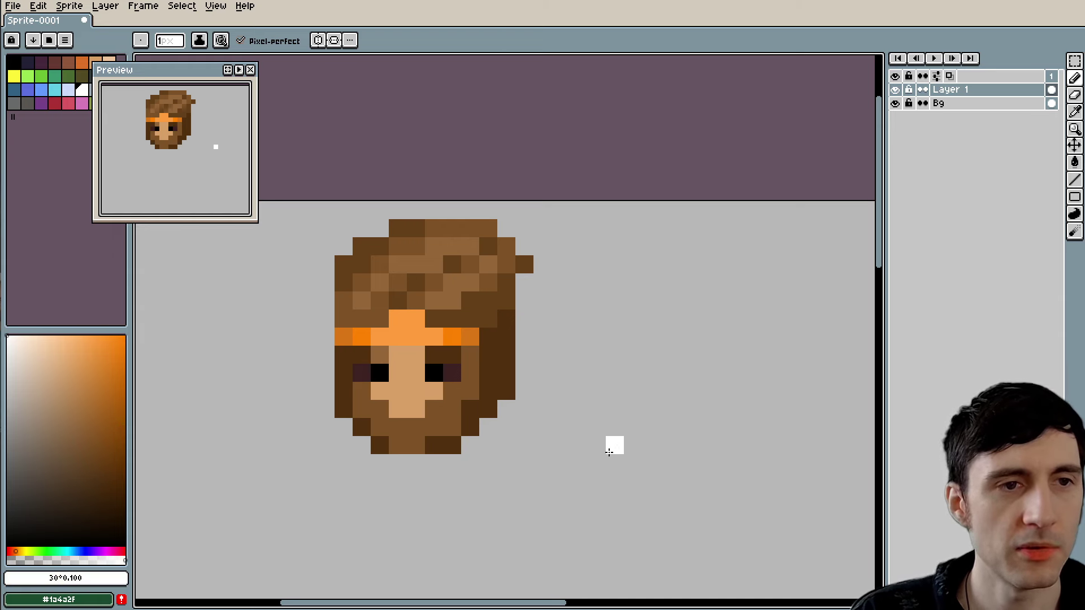
{"action": "key", "text": "v"}
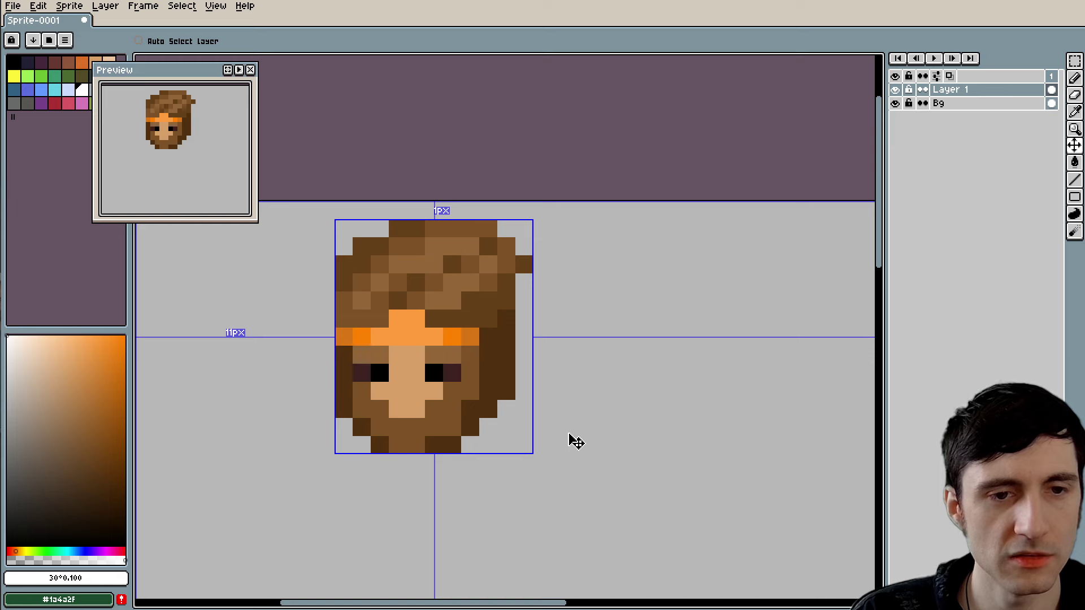
{"action": "key", "text": "b"}
Step: Sample the mid brown (#7e5327) and recolor the pixel directly below the headband's left end
{"action": "left_click", "coordinate": [446, 347], "text": "alt"}
{"action": "left_click", "coordinate": [535, 428]}
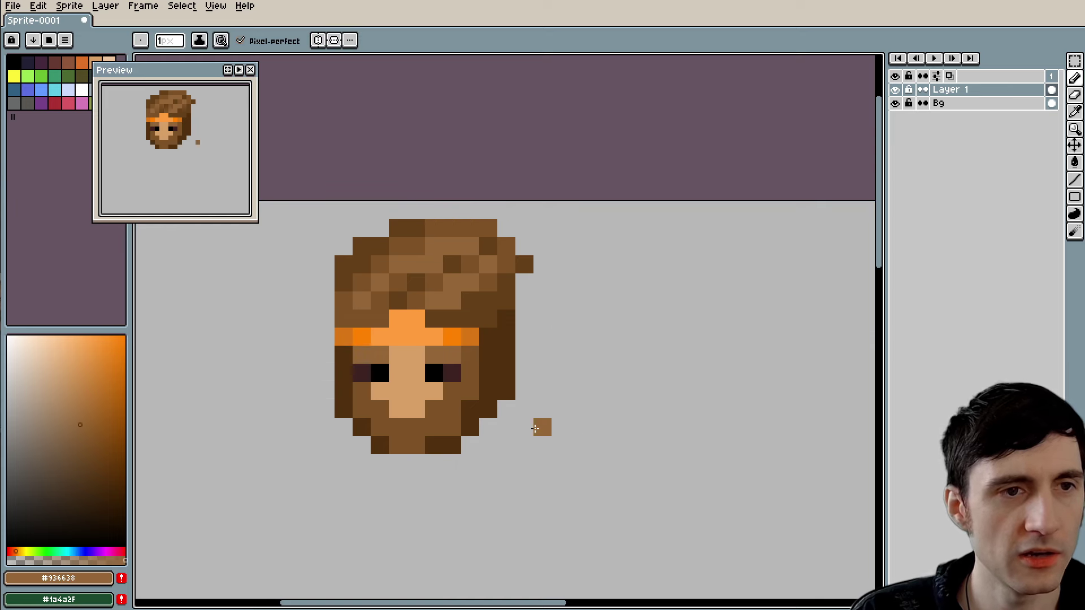
{"action": "scroll", "coordinate": [458, 392], "scroll_direction": "up", "scroll_amount": 2}
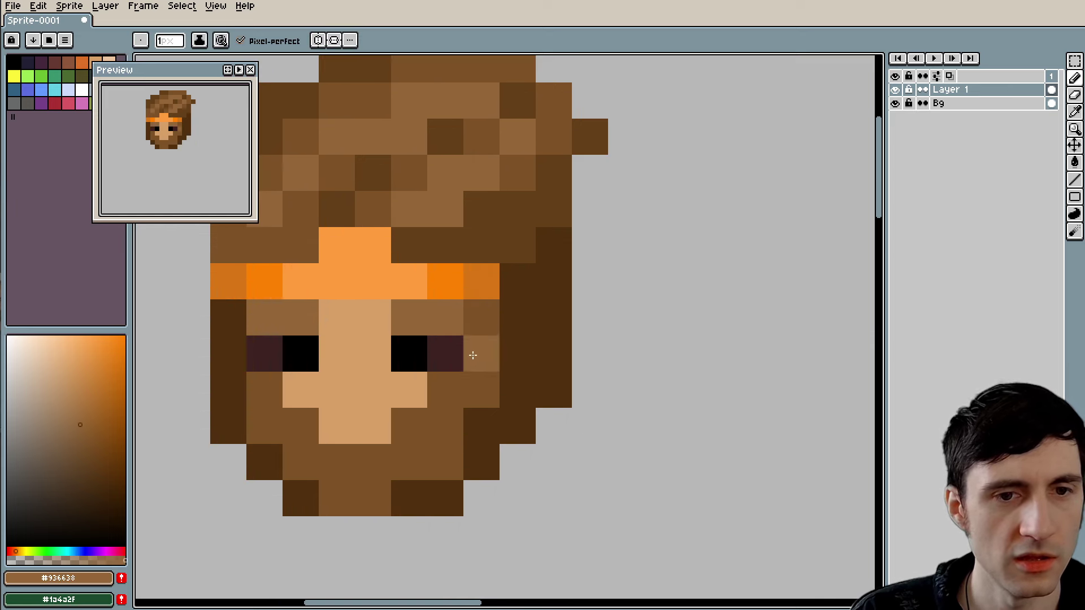
{"action": "left_click", "coordinate": [392, 310], "text": "alt"}
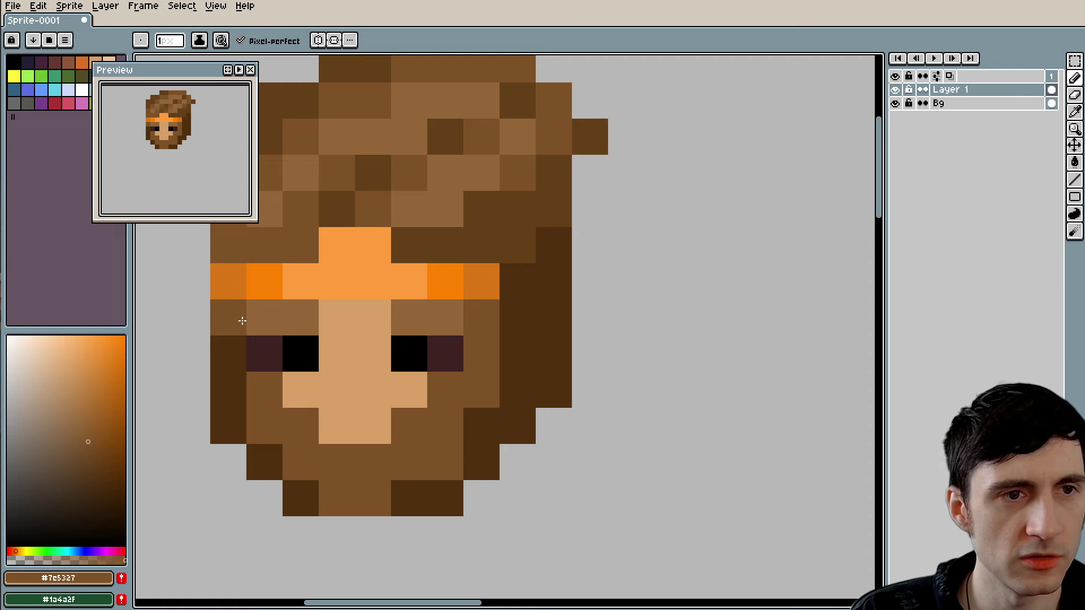
{"action": "left_click_drag", "start_coordinate": [503, 504], "coordinate": [512, 485]}
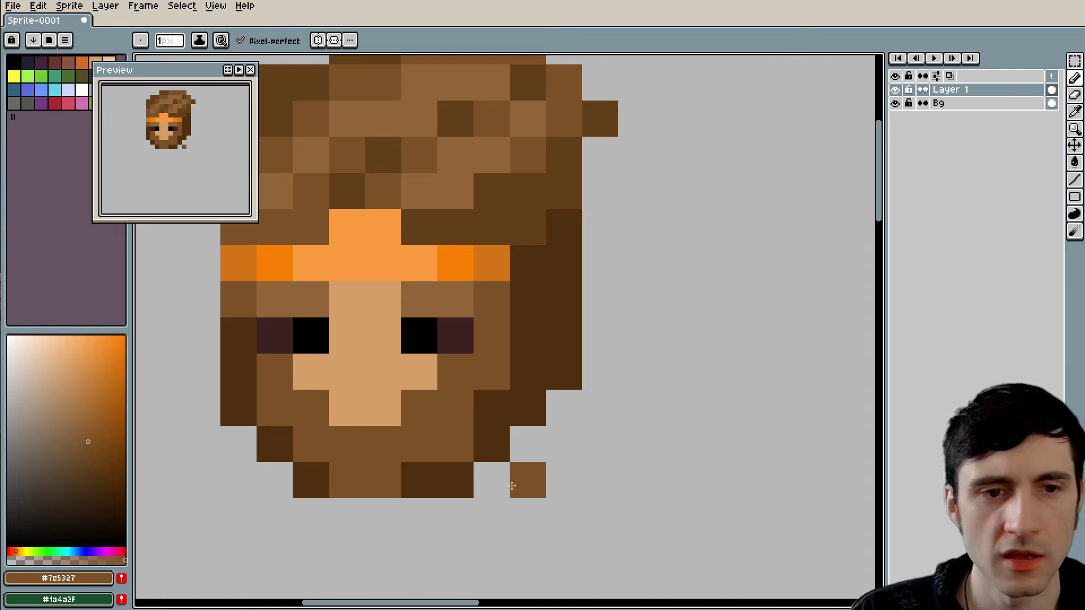
Step: Try mid brown (#7e5327) and lighter brown (#936638) on a nose pixel, and repaint it with the skin color (#d9a066)
{"action": "key", "text": "ctrl+z"}
{"action": "left_click", "coordinate": [359, 373]}
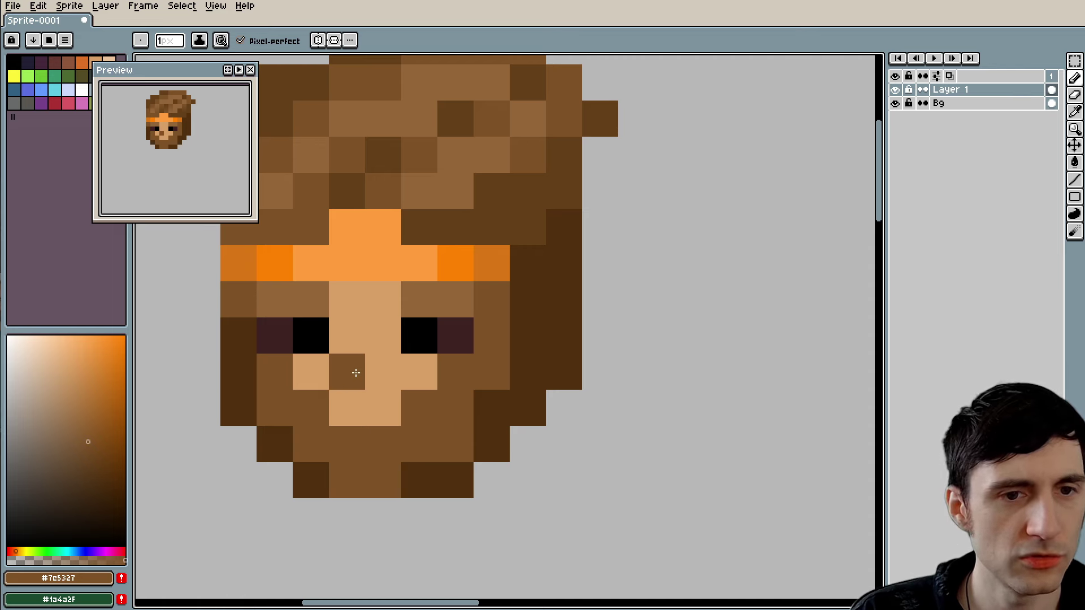
{"action": "left_click", "coordinate": [426, 296], "text": "alt"}
{"action": "left_click", "coordinate": [341, 373]}
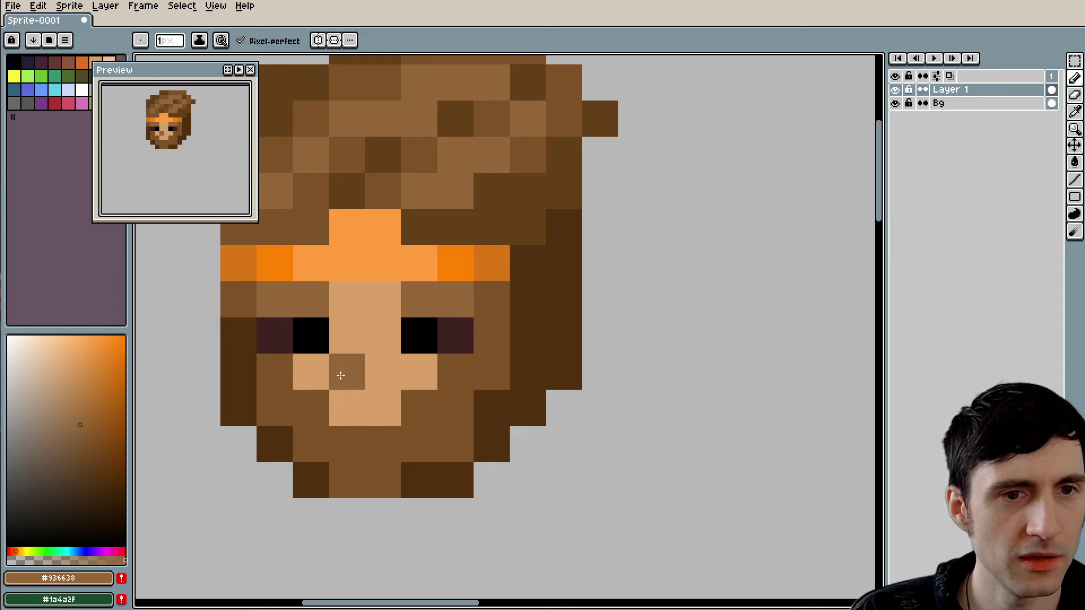
{"action": "left_click", "coordinate": [361, 354], "text": "alt"}
{"action": "left_click", "coordinate": [347, 371]}
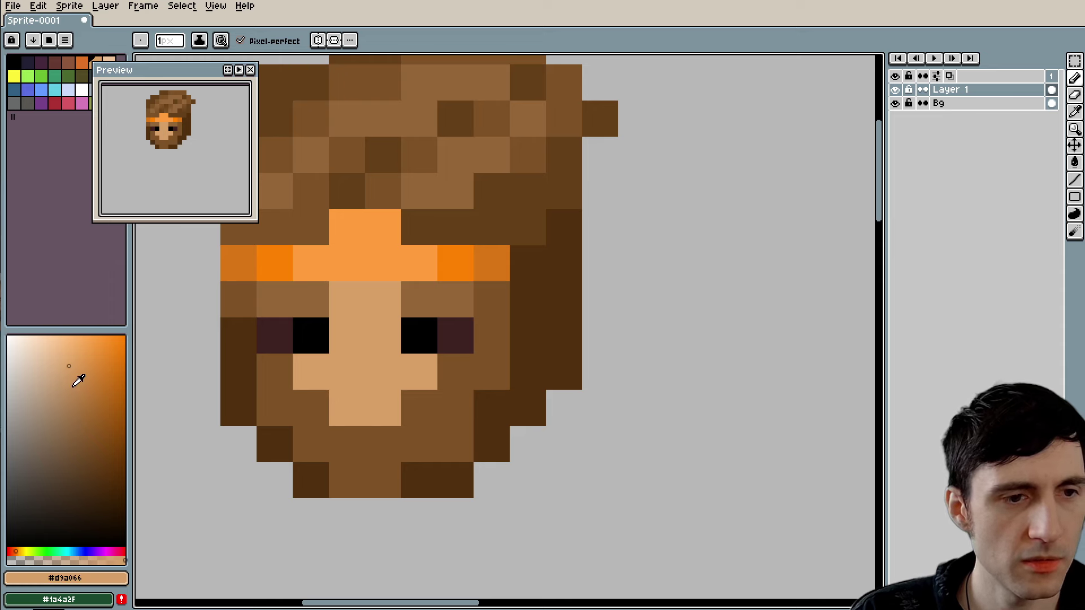
Step: Pick black and try a single nose pixel on the skin area just below and between the eyes
{"action": "left_click_drag", "start_coordinate": [78, 380], "coordinate": [16, 543]}
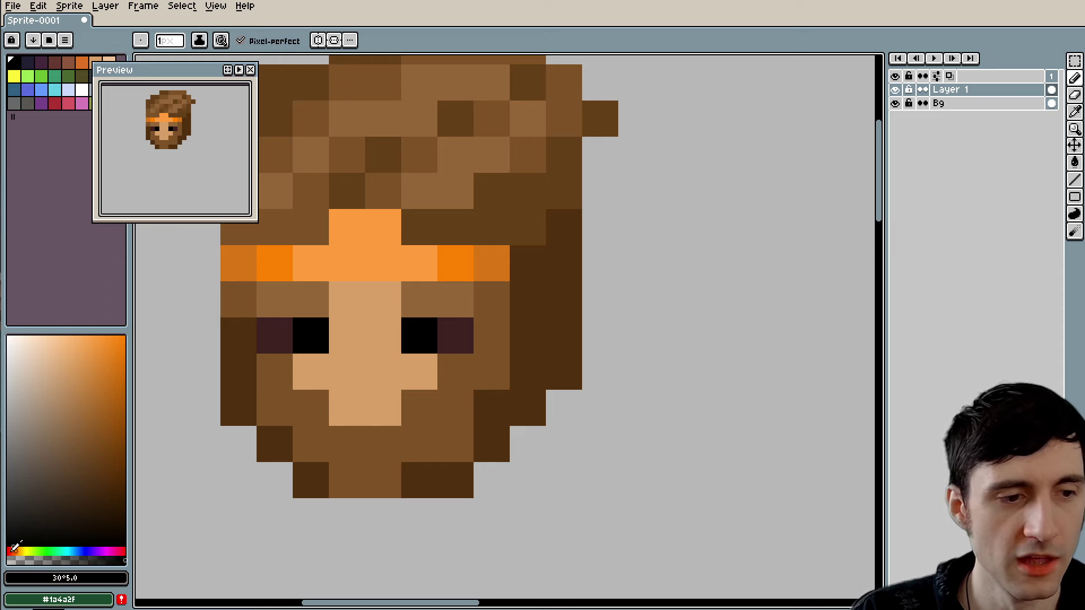
{"action": "left_click", "coordinate": [300, 385]}
{"action": "key", "text": "ctrl+z"}
{"action": "left_click", "coordinate": [342, 371]}
{"action": "scroll", "coordinate": [707, 477], "scroll_direction": "down", "scroll_amount": 3}
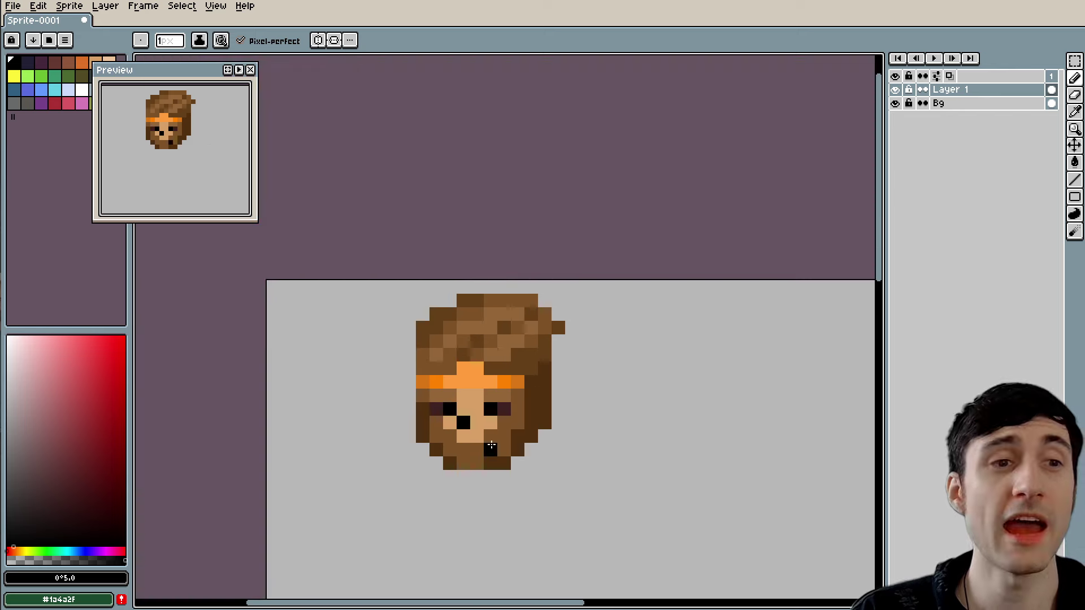
{"action": "left_click_drag", "start_coordinate": [562, 456], "coordinate": [580, 440]}
{"action": "scroll", "coordinate": [571, 428], "scroll_direction": "up", "scroll_amount": 2}
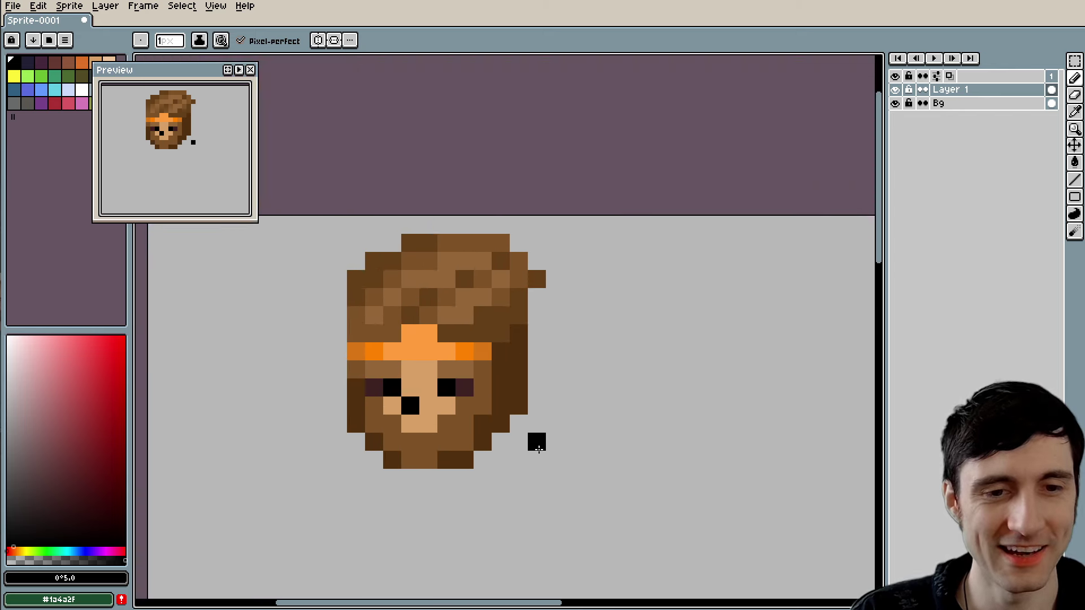
{"action": "left_click_drag", "start_coordinate": [463, 454], "coordinate": [546, 450]}
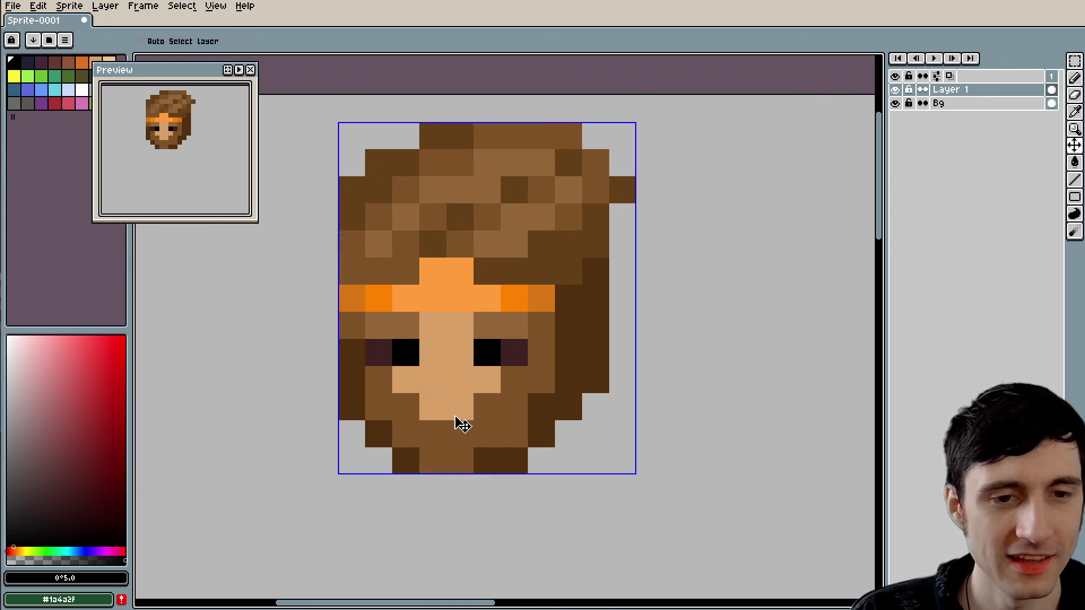
Step: Undo the black nose pixel and paint a two-pixel black mouth over the lowest skin row
{"action": "scroll", "coordinate": [435, 390], "scroll_direction": "up", "scroll_amount": 1}
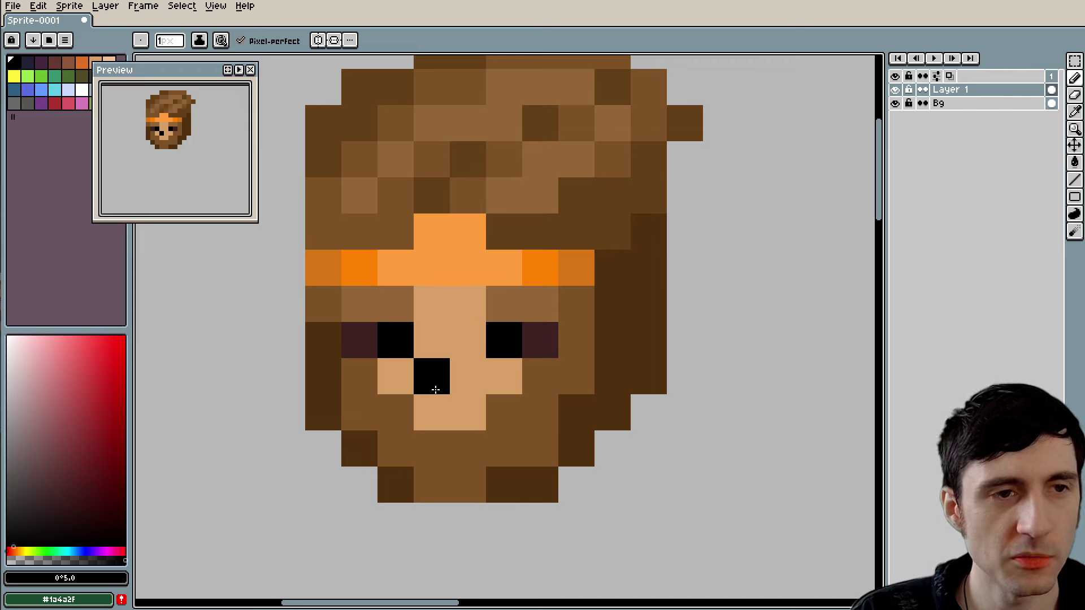
{"action": "key", "text": "ctrl+z"}
{"action": "left_click_drag", "start_coordinate": [432, 413], "coordinate": [452, 414]}
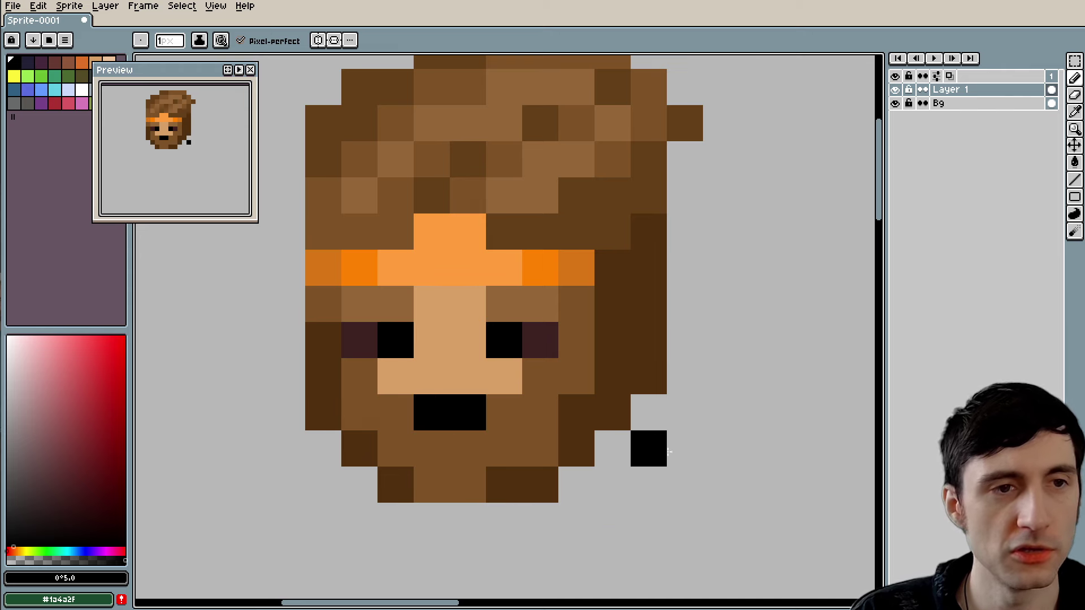
Step: Undo the two-pixel black mouth on the lowest skin row
{"action": "key", "text": "ctrl+z"}
{"action": "key", "text": "ctrl+z"}
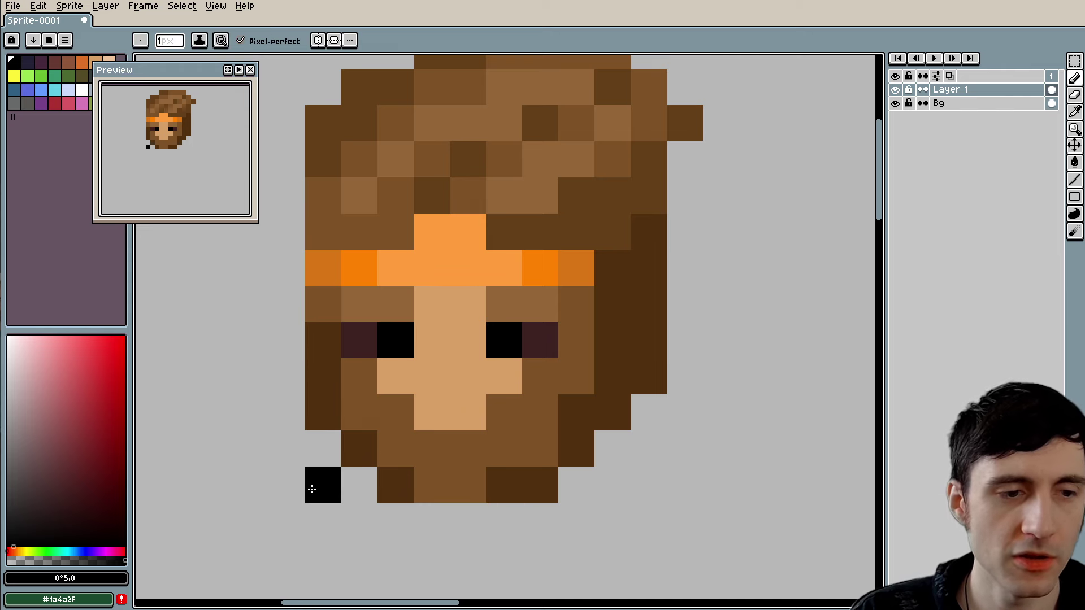
Step: Try painting the skin color (#d9a066) over the beard, widening the lowest skin row and adding a two-pixel row beneath it
{"action": "left_click", "coordinate": [405, 480], "text": "alt"}
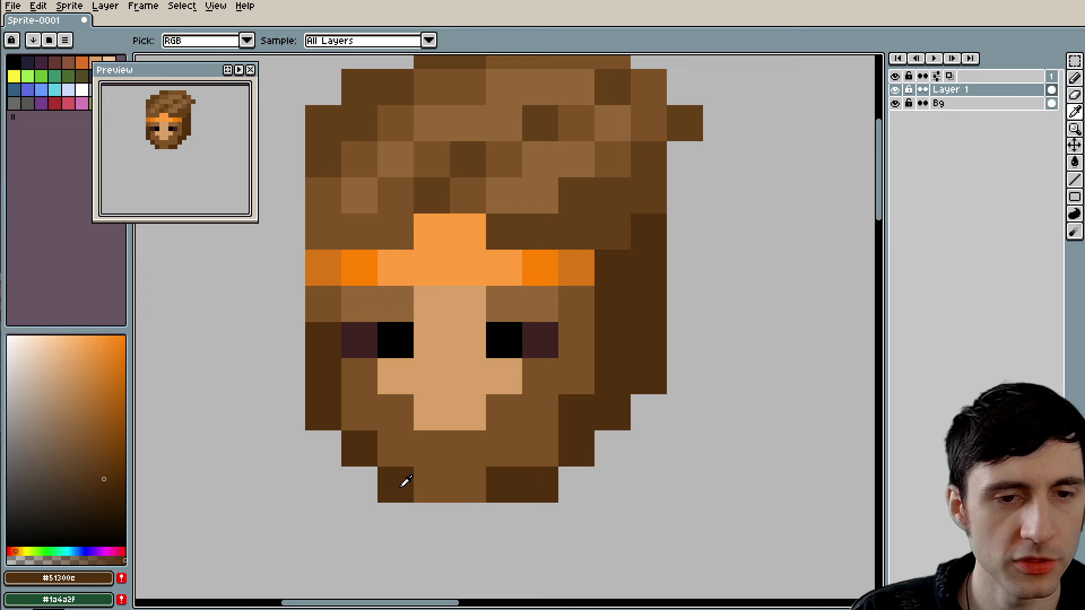
{"action": "left_click", "coordinate": [426, 421], "text": "alt"}
{"action": "left_click_drag", "start_coordinate": [424, 436], "coordinate": [455, 436]}
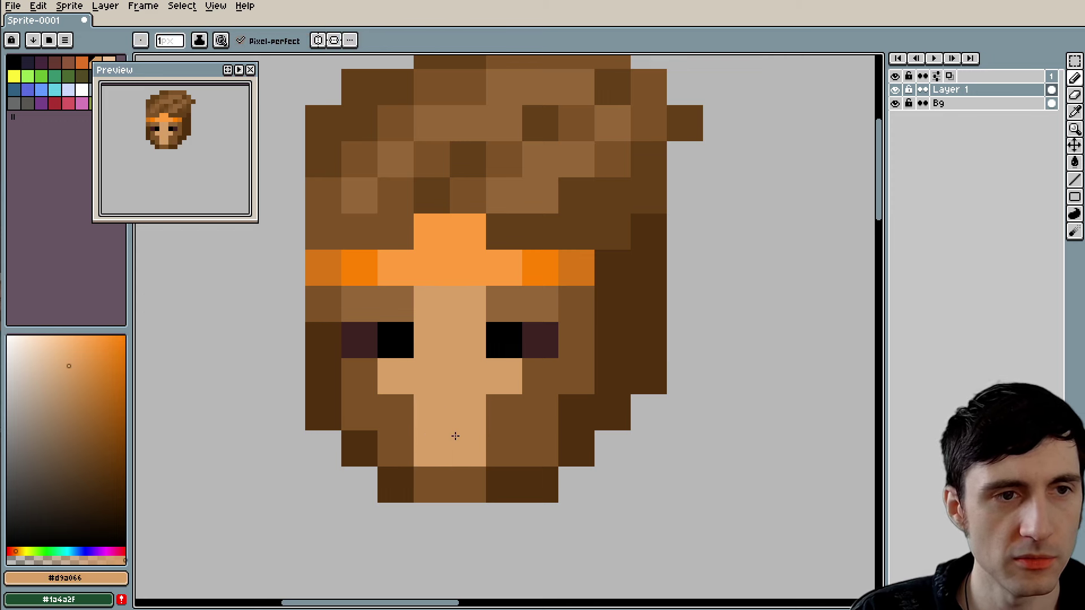
{"action": "left_click", "coordinate": [392, 416]}
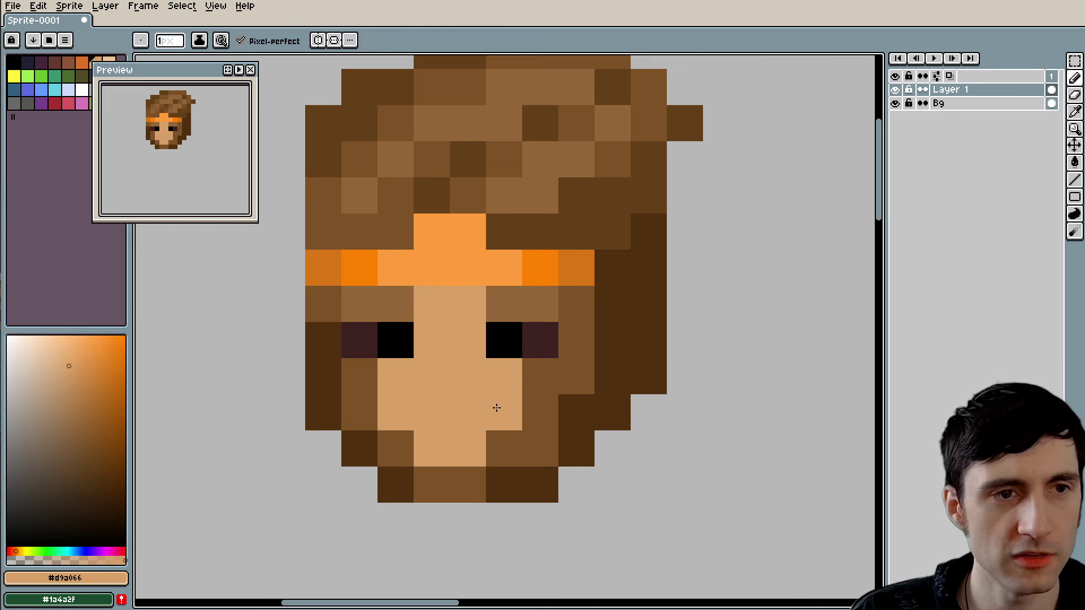
Step: Try a single lighter brown (#936638) nose pixel between and below the eyes, and resample the skin color (#d9a066)
{"action": "key", "text": "i"}
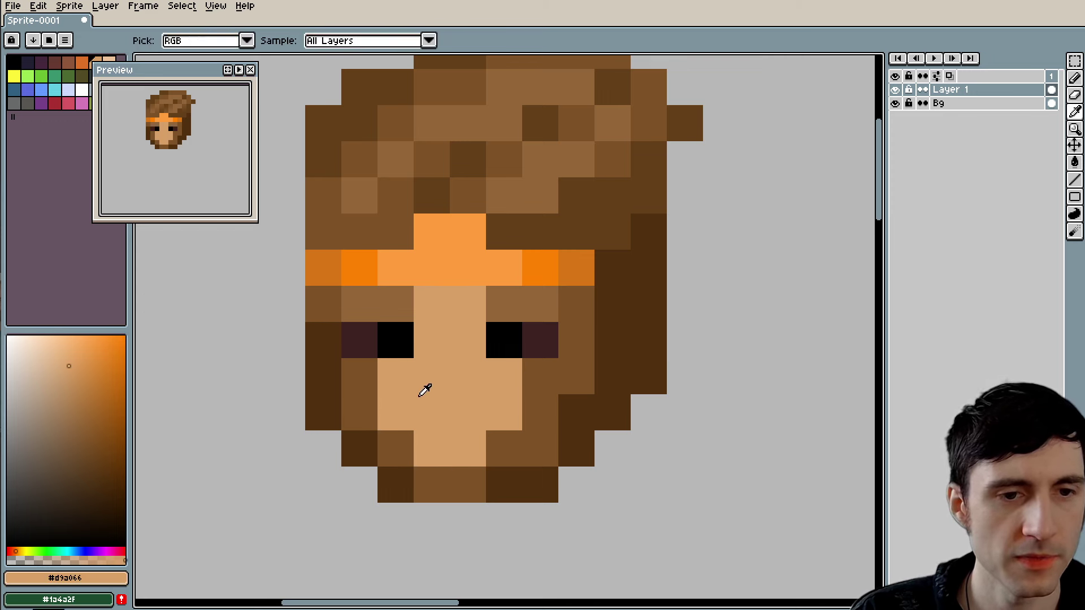
{"action": "left_click", "coordinate": [396, 305]}
{"action": "key", "text": "b"}
{"action": "left_click", "coordinate": [432, 379]}
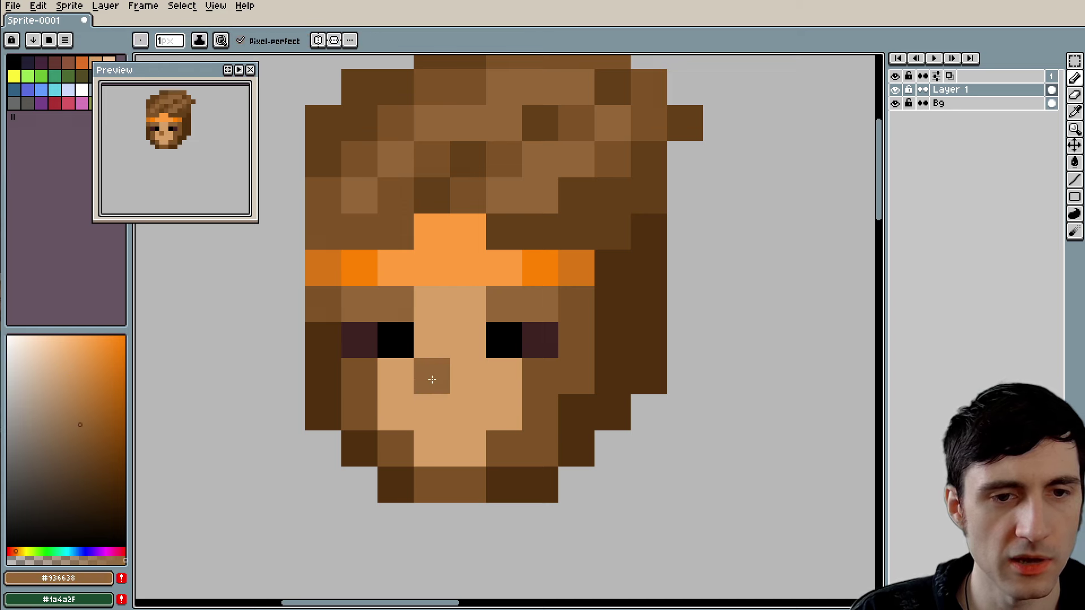
{"action": "key", "text": "i"}
{"action": "left_click", "coordinate": [461, 392]}
{"action": "key", "text": "b"}
{"action": "left_click", "coordinate": [434, 374]}
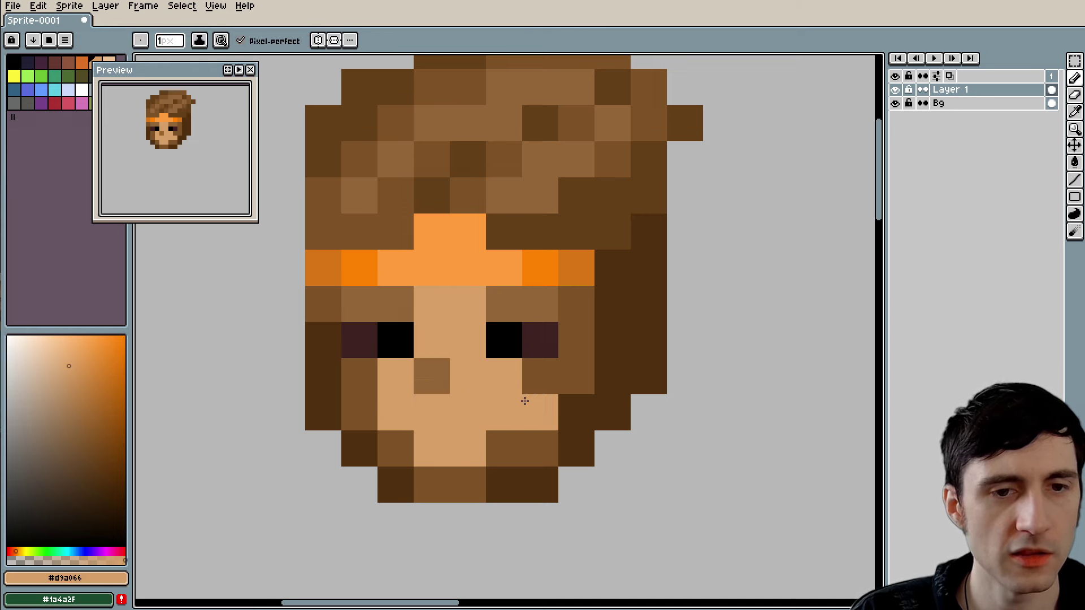
Step: Try replacing the brown nose pixel with a slightly darker skin tone at hue 30°, saturation 54, value 79
{"action": "scroll", "coordinate": [524, 399], "scroll_direction": "down", "scroll_amount": 3}
{"action": "left_click_drag", "start_coordinate": [570, 411], "coordinate": [473, 402]}
{"action": "scroll", "coordinate": [482, 407], "scroll_direction": "down", "scroll_amount": 4}
{"action": "scroll", "coordinate": [472, 419], "scroll_direction": "up", "scroll_amount": 4}
{"action": "scroll", "coordinate": [471, 419], "scroll_direction": "up", "scroll_amount": 4}
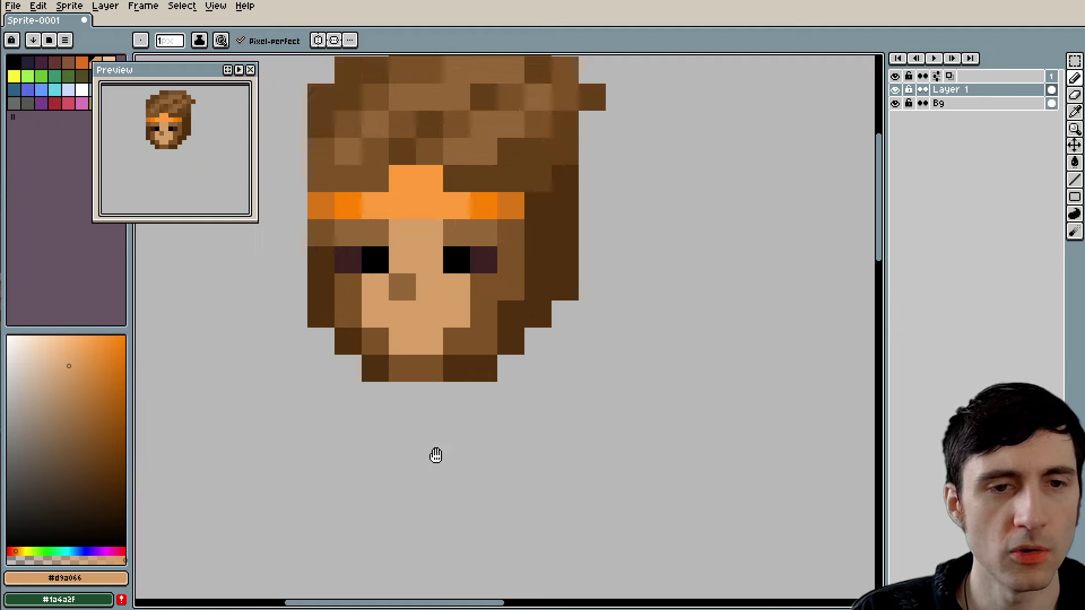
{"action": "key", "text": "ctrl+z"}
{"action": "key", "text": "i"}
{"action": "key", "text": "b"}
{"action": "left_click", "coordinate": [71, 379]}
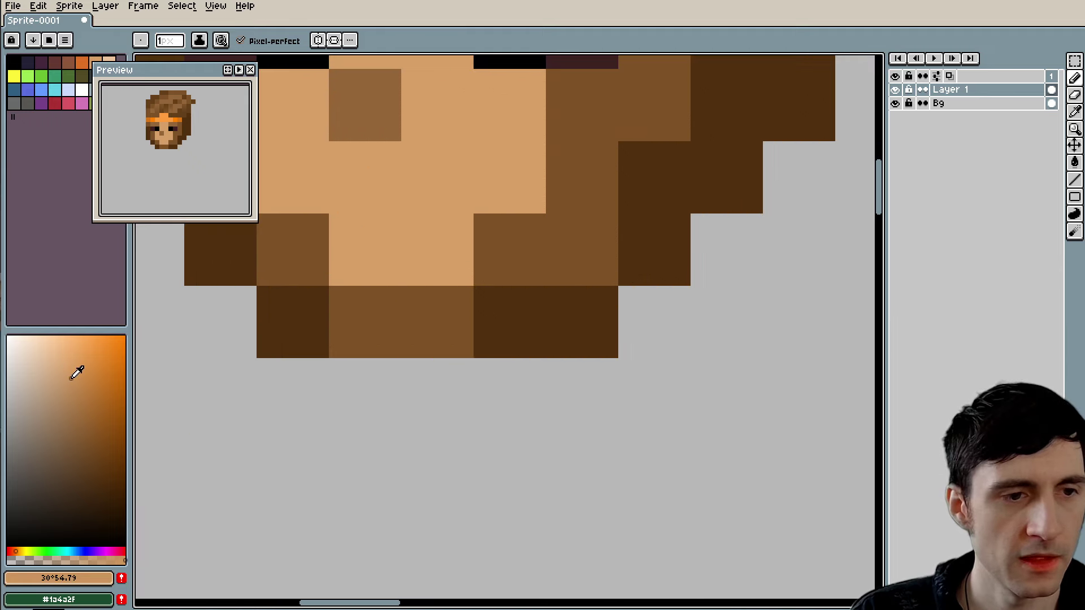
{"action": "left_click_drag", "start_coordinate": [389, 203], "coordinate": [422, 334]}
{"action": "left_click", "coordinate": [481, 322]}
Step: Try another nose shading pixel in the darker skin tone and check how the face reads at small size
{"action": "scroll", "coordinate": [573, 395], "scroll_direction": "down", "scroll_amount": 8}
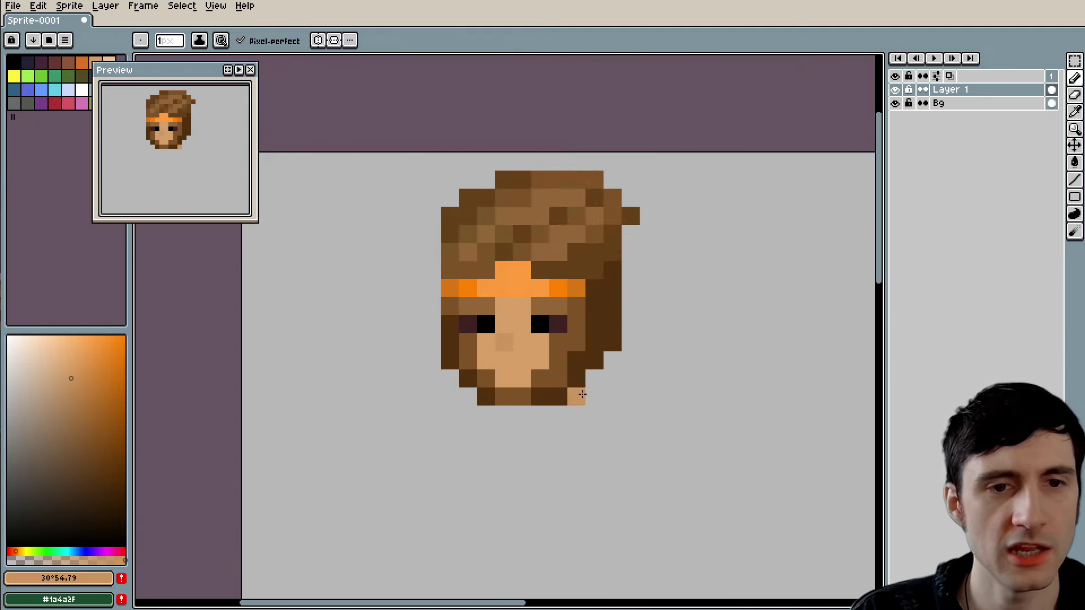
{"action": "left_click_drag", "start_coordinate": [617, 416], "coordinate": [532, 415]}
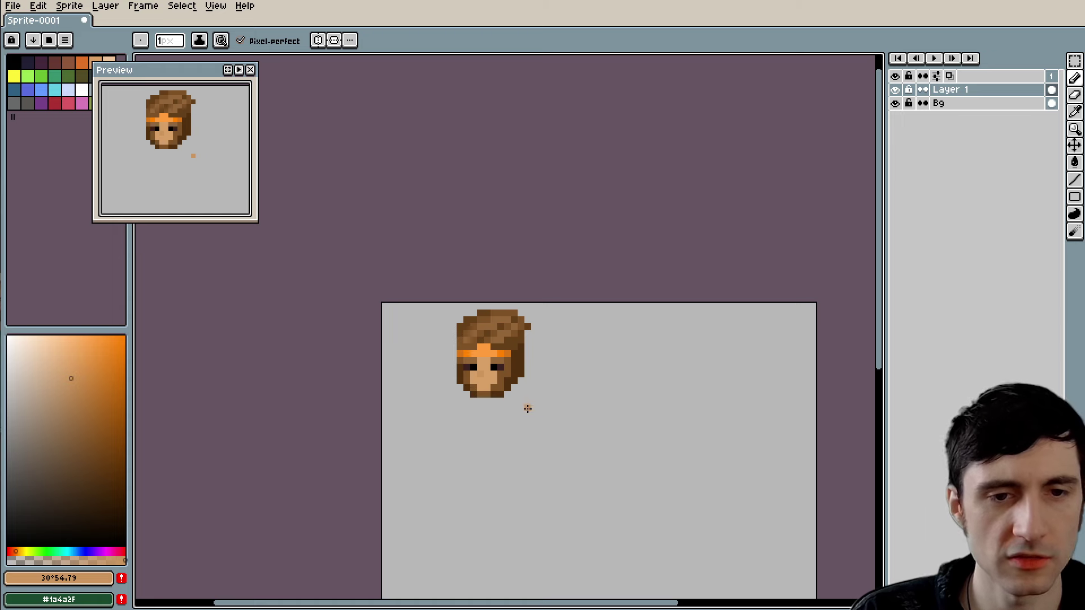
{"action": "scroll", "coordinate": [563, 423], "scroll_direction": "down", "scroll_amount": 2}
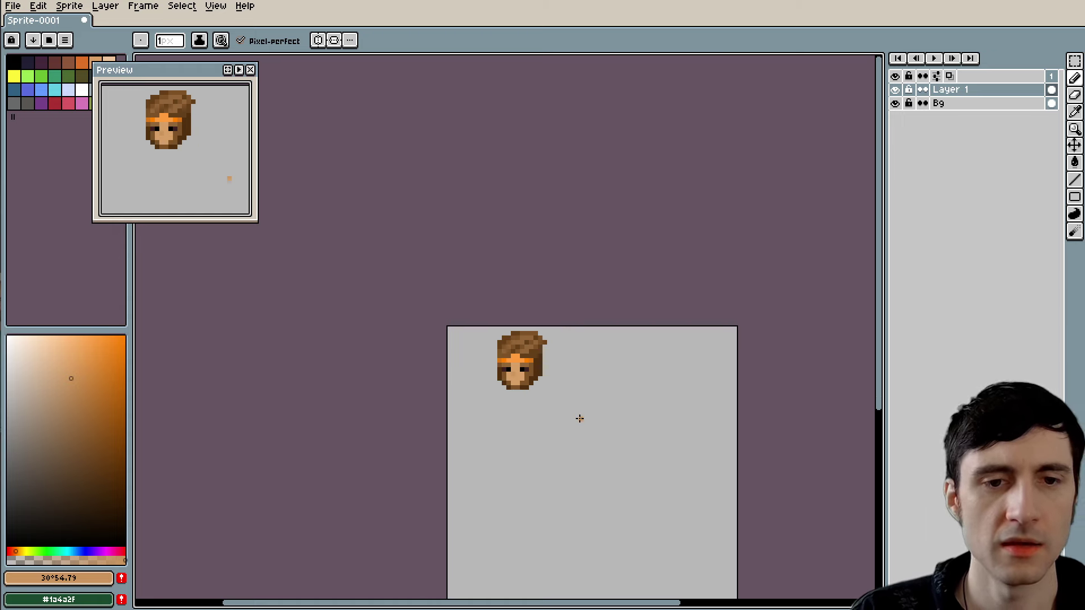
{"action": "left_click_drag", "start_coordinate": [568, 414], "coordinate": [574, 422]}
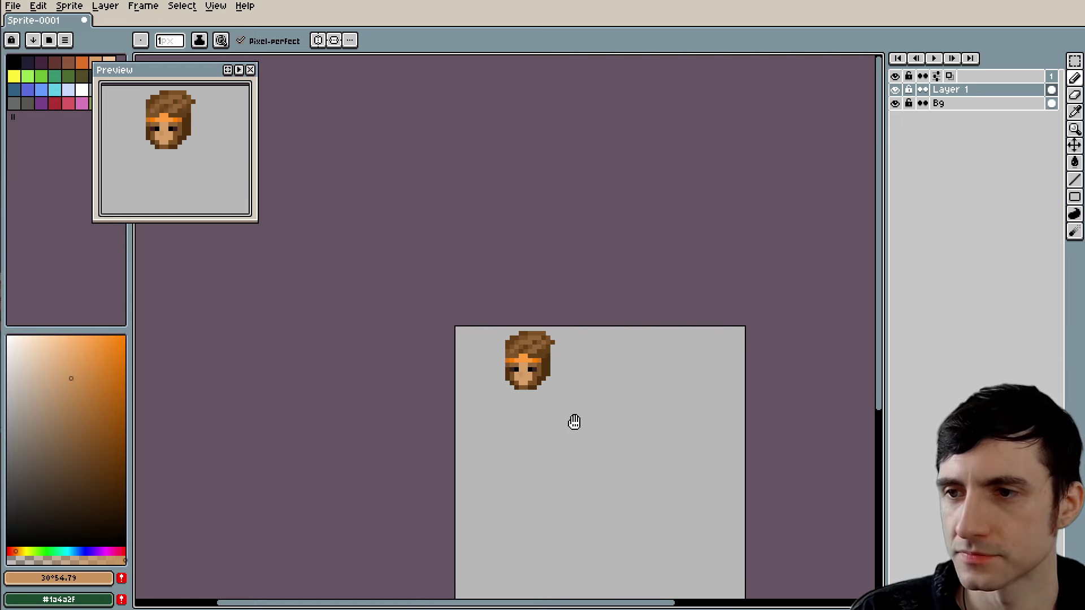
{"action": "scroll", "coordinate": [509, 390], "scroll_direction": "up", "scroll_amount": 6}
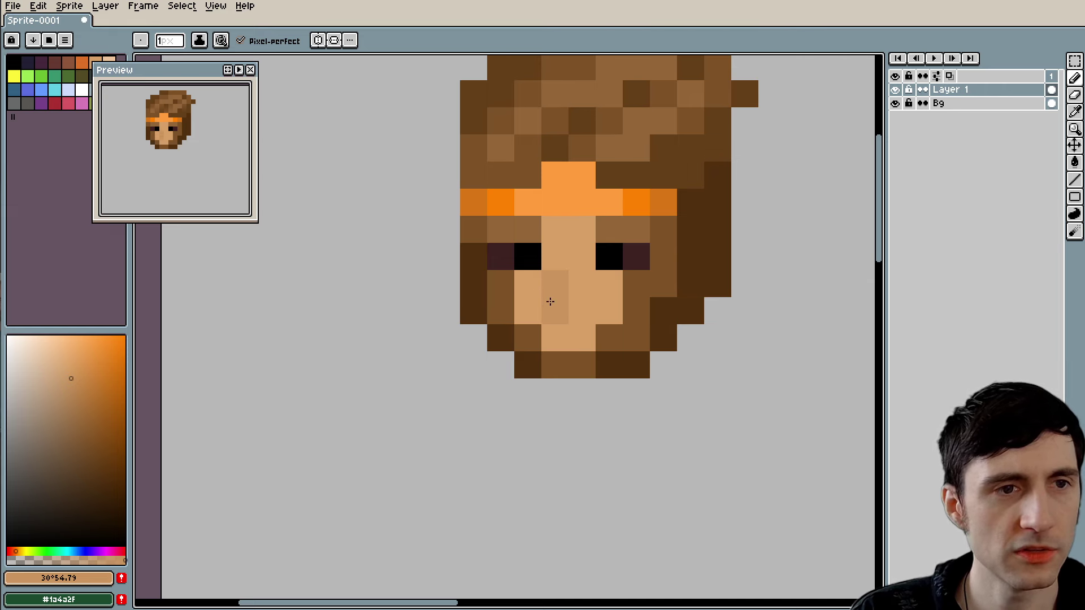
{"action": "scroll", "coordinate": [610, 339], "scroll_direction": "down", "scroll_amount": 4}
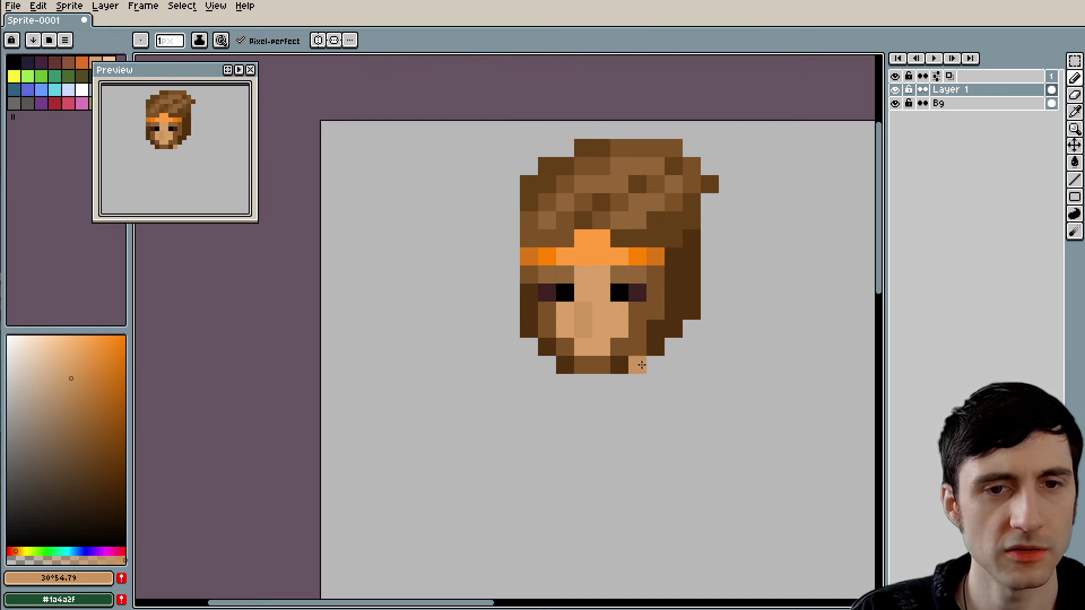
{"action": "scroll", "coordinate": [509, 423], "scroll_direction": "up", "scroll_amount": 4}
{"action": "scroll", "coordinate": [492, 419], "scroll_direction": "up", "scroll_amount": 2}
{"action": "left_click", "coordinate": [401, 344]}
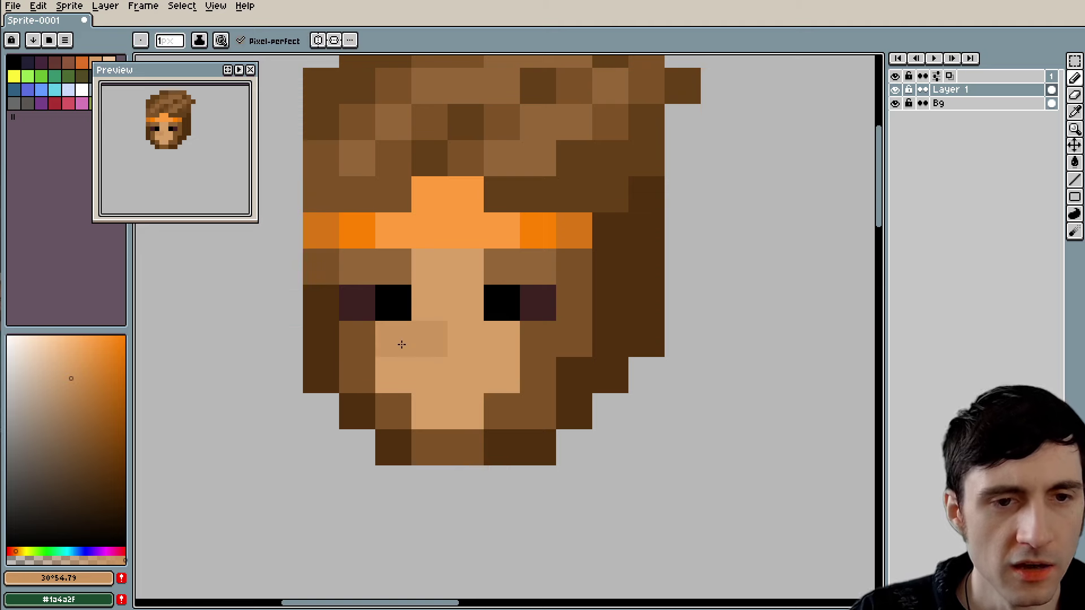
{"action": "scroll", "coordinate": [471, 342], "scroll_direction": "down", "scroll_amount": 3}
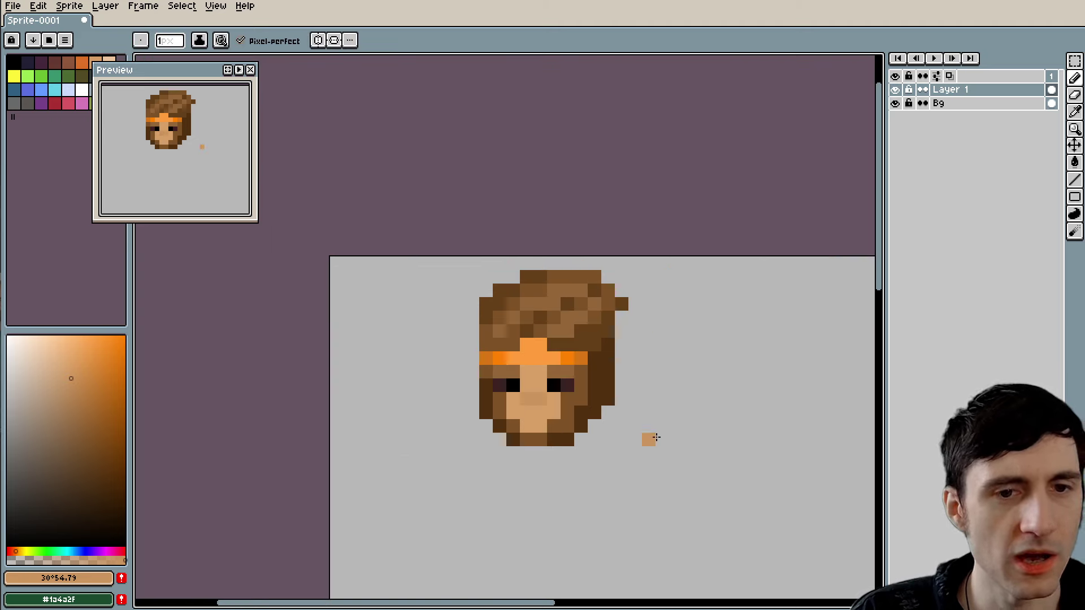
{"action": "scroll", "coordinate": [578, 438], "scroll_direction": "down", "scroll_amount": 3}
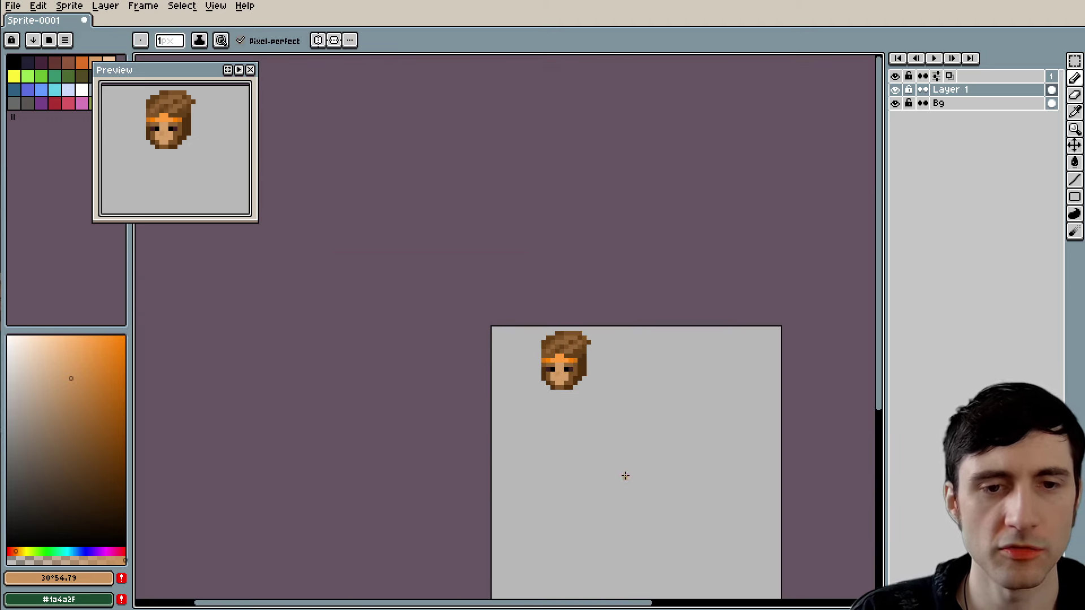
Step: Undo the nose shading and the enlarged skin area, and return to the Pencil tool
{"action": "left_click_drag", "start_coordinate": [625, 475], "coordinate": [555, 421]}
{"action": "left_click_drag", "start_coordinate": [526, 345], "coordinate": [522, 367]}
{"action": "key", "text": "ctrl+z"}
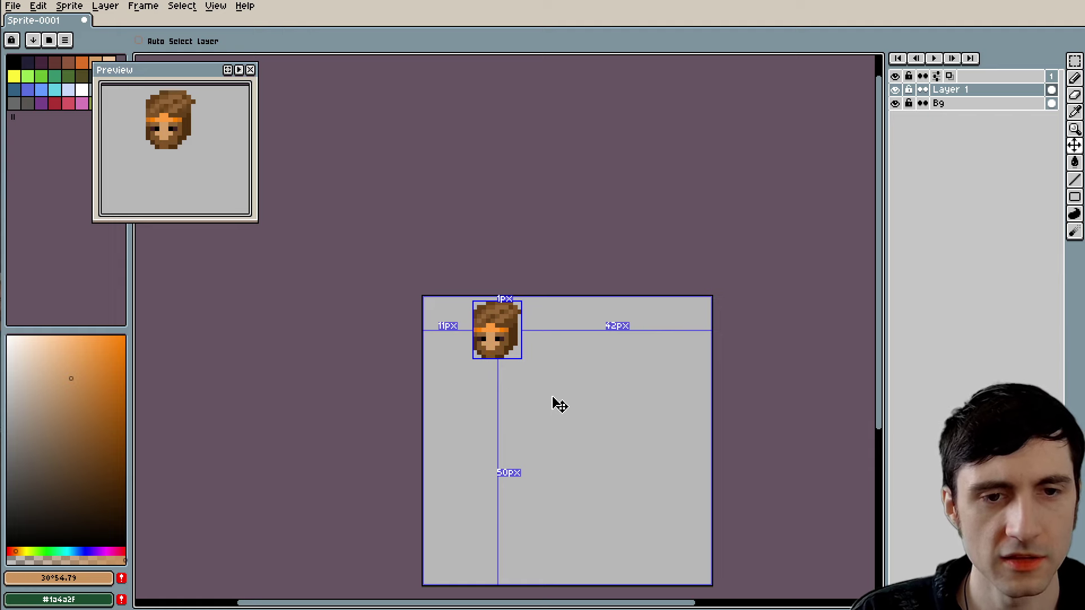
{"action": "key", "text": "b"}
Step: Blend semi-transparent mid brown (#7e5327) over the left pixel of the lowest skin row and sample the resulting tone (#ae7c48)
{"action": "scroll", "coordinate": [559, 386], "scroll_direction": "up", "scroll_amount": 2}
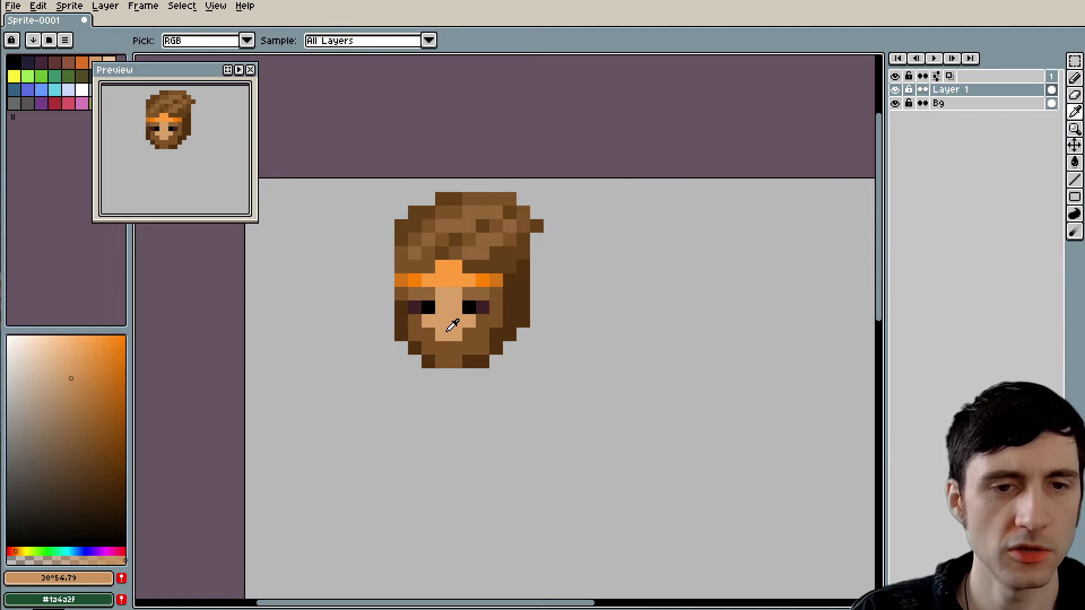
{"action": "left_click", "coordinate": [448, 324], "text": "alt"}
{"action": "scroll", "coordinate": [447, 328], "scroll_direction": "up", "scroll_amount": 2}
{"action": "left_click", "coordinate": [447, 320], "text": "alt"}
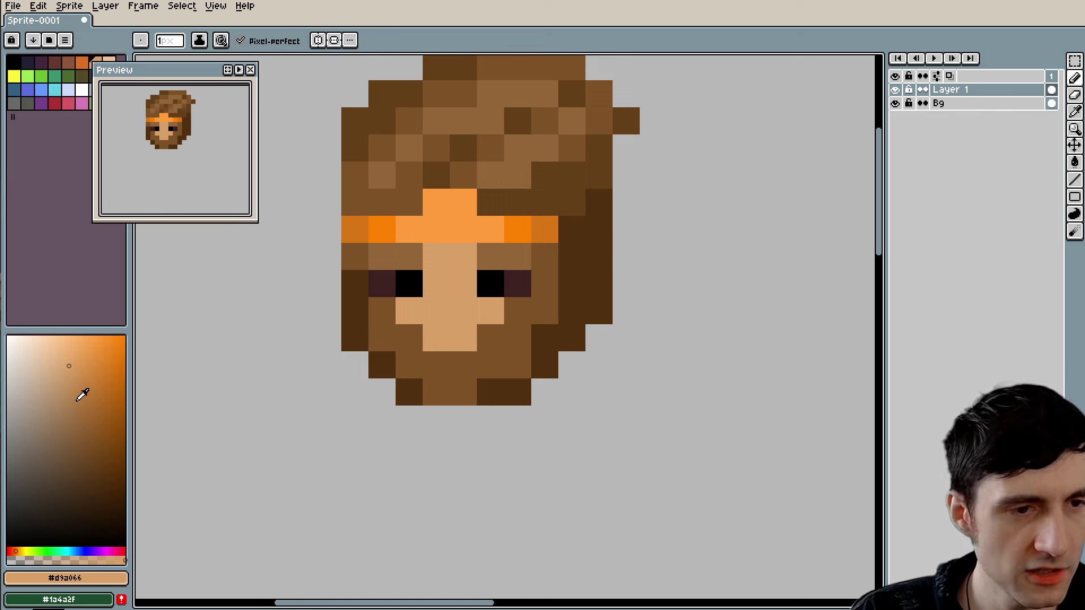
{"action": "scroll", "coordinate": [436, 325], "scroll_direction": "up", "scroll_amount": 3}
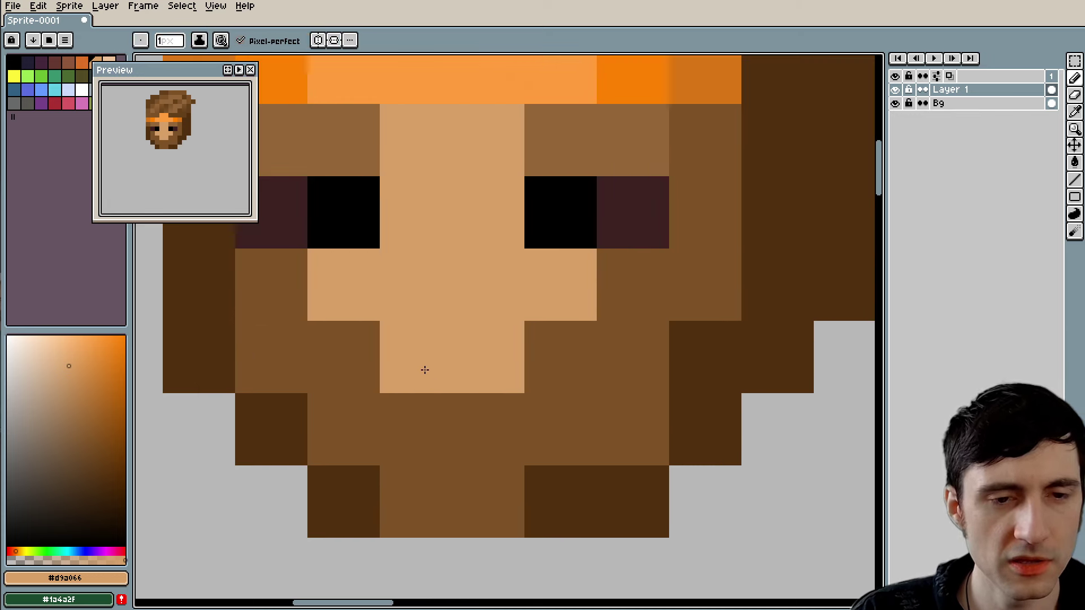
{"action": "key", "text": "alt"}
{"action": "left_click", "coordinate": [424, 400], "text": "alt"}
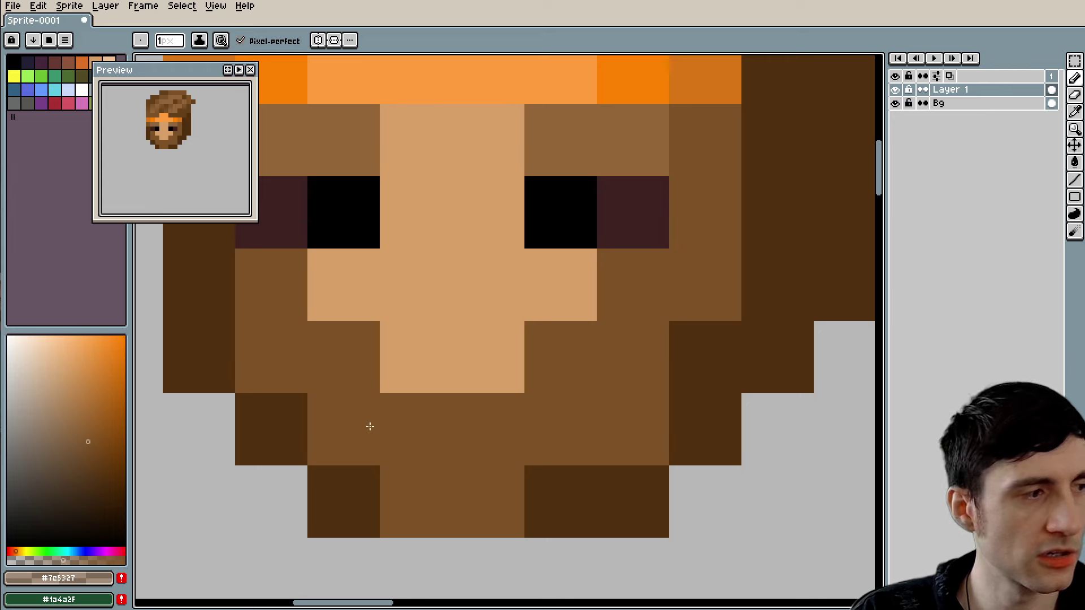
{"action": "left_click", "coordinate": [422, 375]}
{"action": "left_click", "coordinate": [435, 332], "text": "alt"}
Step: Paint the in-between tone (#ae7c48) beside and below the lowest skin row, and restore the blended pixel to skin color (#d9a066)
{"action": "left_click", "coordinate": [414, 419]}
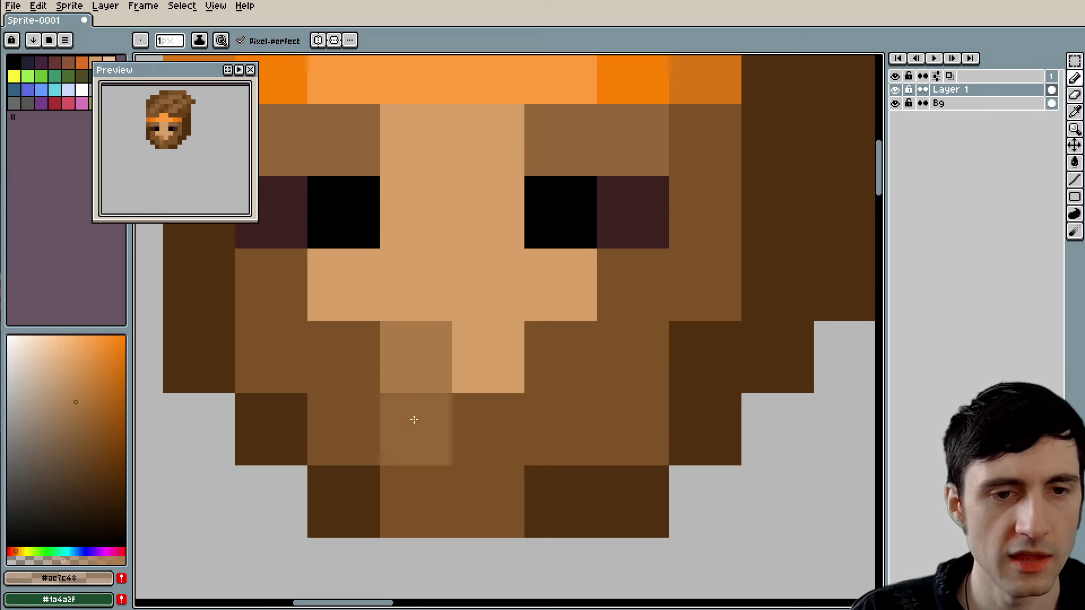
{"action": "left_click", "coordinate": [394, 405]}
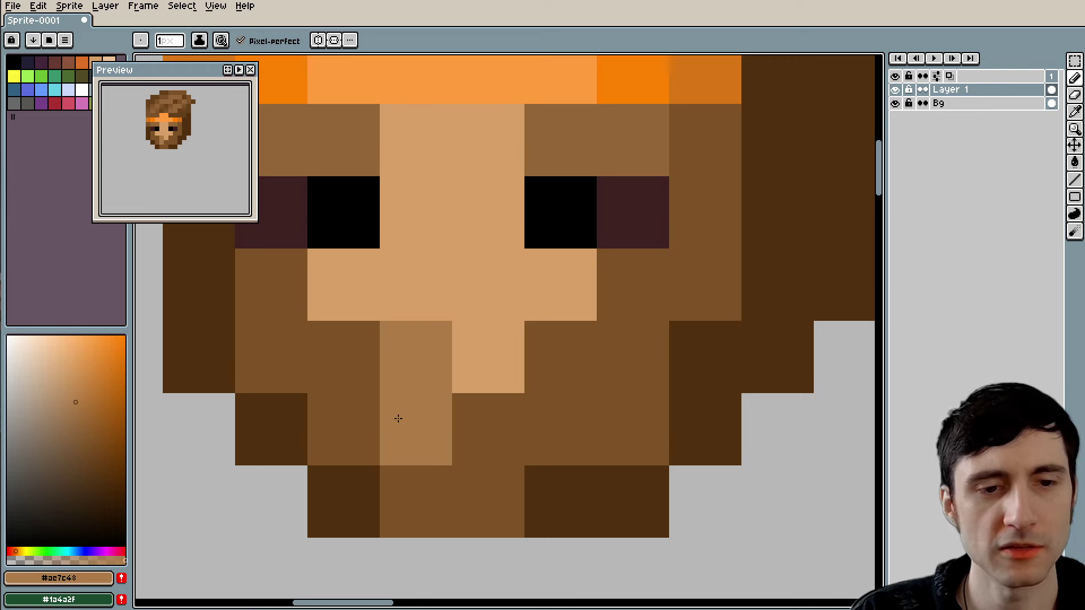
{"action": "left_click", "coordinate": [346, 356]}
{"action": "left_click", "coordinate": [492, 424]}
{"action": "left_click", "coordinate": [541, 374]}
{"action": "left_click", "coordinate": [477, 300], "text": "alt"}
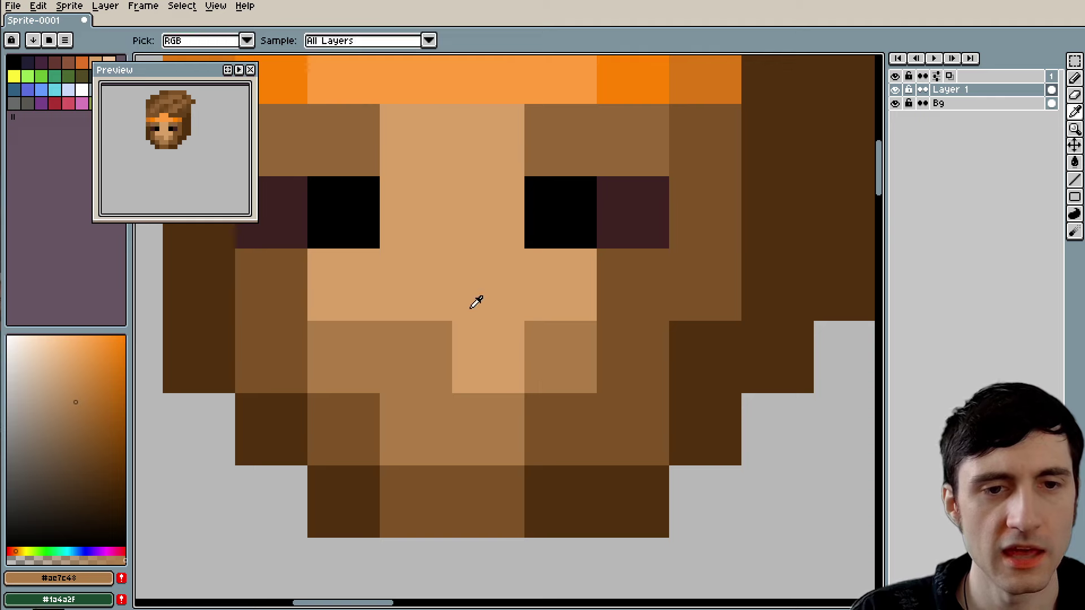
{"action": "left_click", "coordinate": [431, 344]}
Step: Resample the in-between tone (#ae7c48) and add one pixel at each outer end of the cheek row below the eyes
{"action": "left_click", "coordinate": [358, 339], "text": "alt"}
{"action": "scroll", "coordinate": [358, 339], "scroll_direction": "down", "scroll_amount": 5}
{"action": "scroll", "coordinate": [419, 392], "scroll_direction": "up", "scroll_amount": 4}
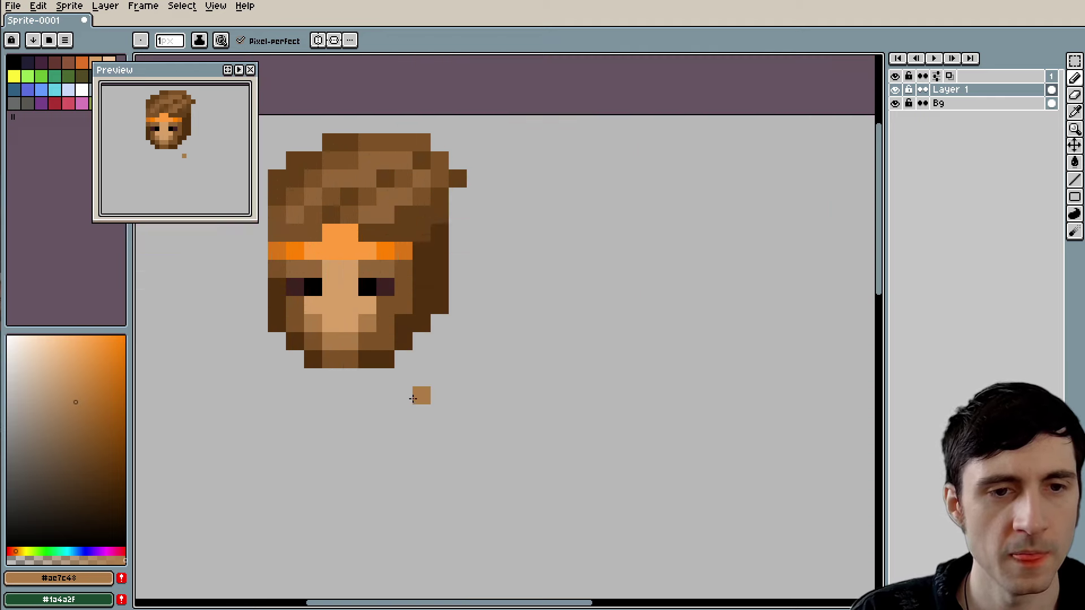
{"action": "scroll", "coordinate": [371, 281], "scroll_direction": "down", "scroll_amount": 2}
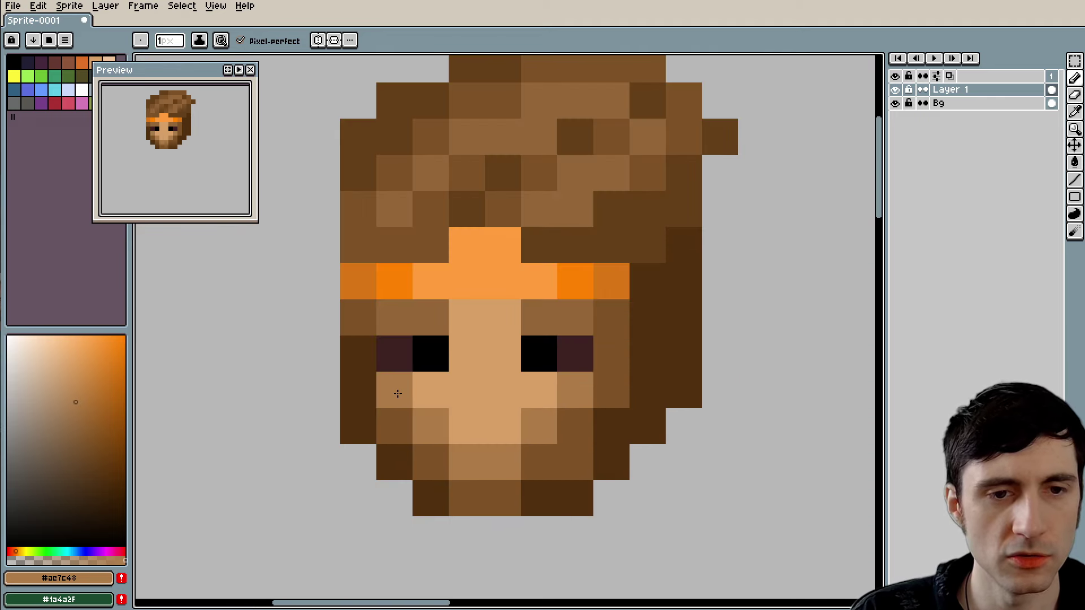
{"action": "scroll", "coordinate": [525, 520], "scroll_direction": "down", "scroll_amount": 2}
{"action": "left_click_drag", "start_coordinate": [561, 520], "coordinate": [471, 483]}
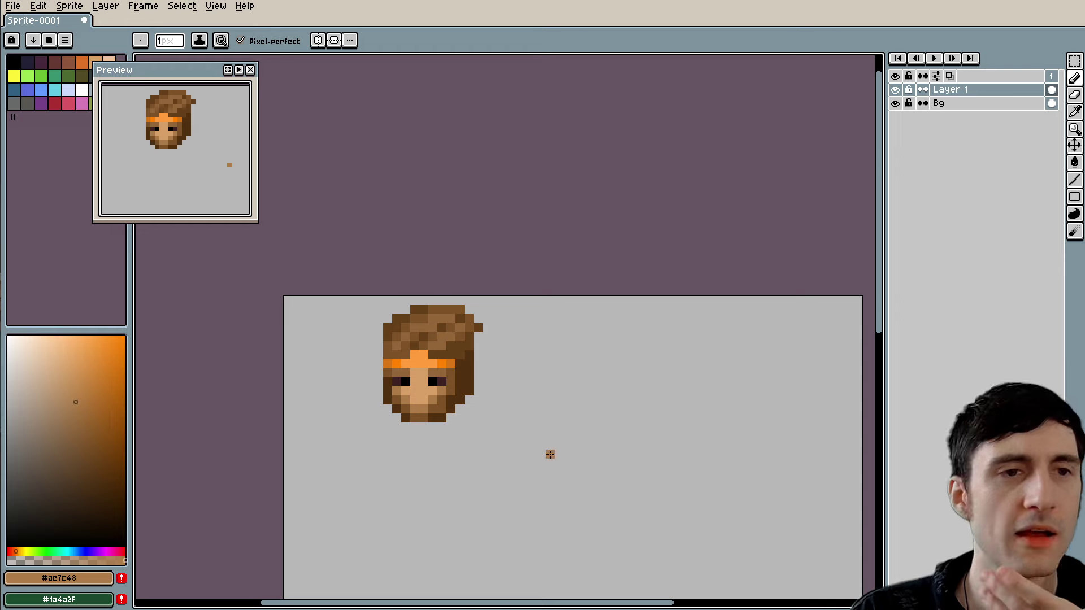
{"action": "scroll", "coordinate": [550, 454], "scroll_direction": "down", "scroll_amount": 2}
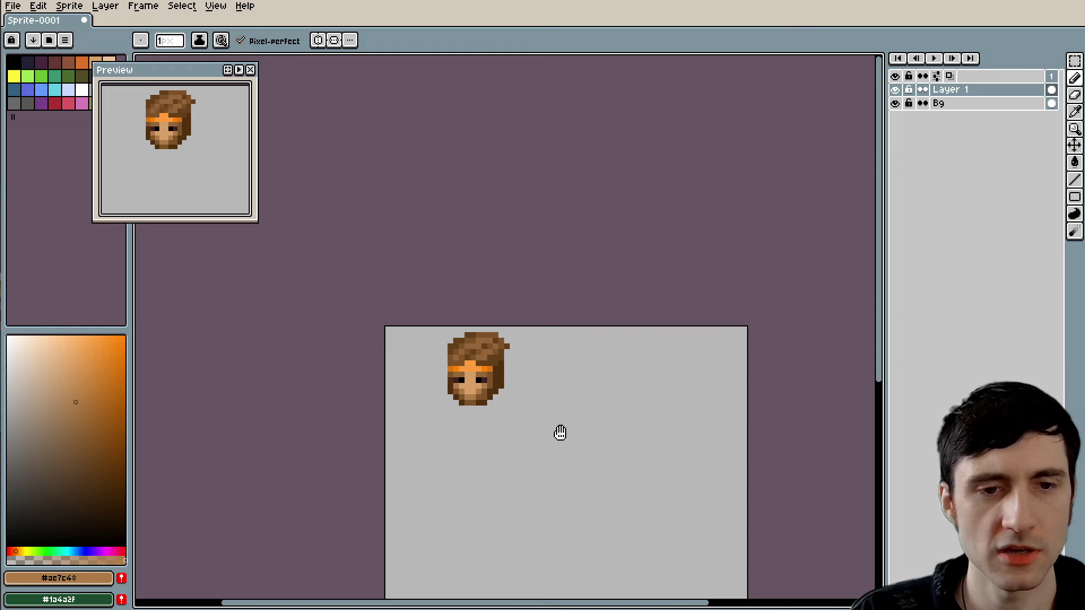
Step: Darken the side hair's brown to hue 30°, saturation 85, value 26 and paint the outermost column on the head's right side
{"action": "scroll", "coordinate": [450, 401], "scroll_direction": "up", "scroll_amount": 3}
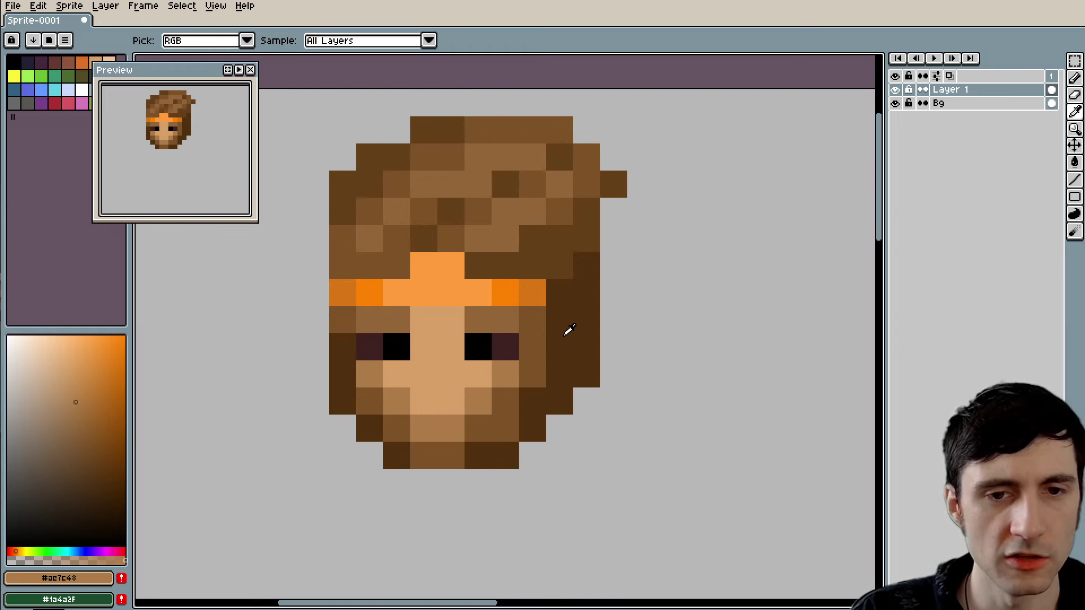
{"action": "left_click", "coordinate": [569, 328], "text": "alt"}
{"action": "left_click", "coordinate": [107, 489]}
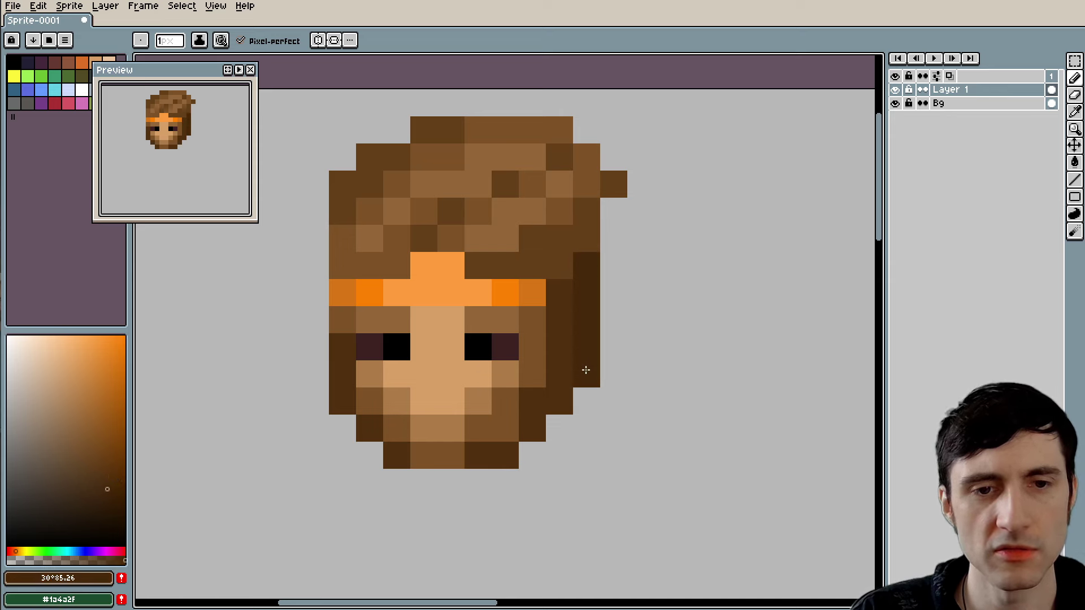
{"action": "left_click", "coordinate": [684, 428]}
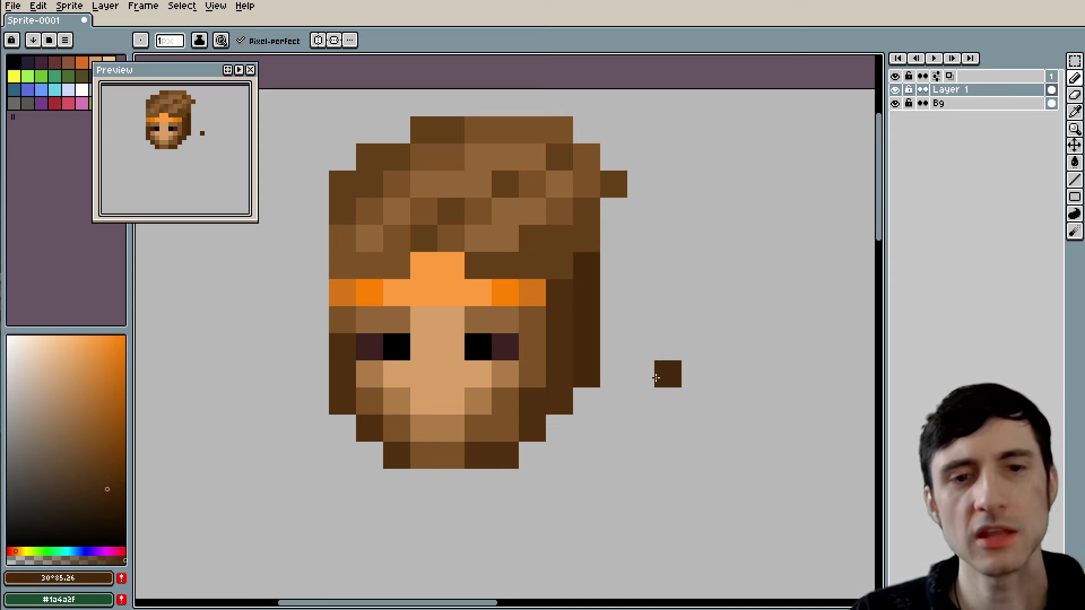
Step: Sample the side hair's dark brown (#51300e) and paint one pixel atop the outermost right column and one beneath the protruding tuft pixel
{"action": "scroll", "coordinate": [632, 321], "scroll_direction": "up", "scroll_amount": 2}
{"action": "key", "text": "alt"}
{"action": "left_click", "coordinate": [595, 395], "text": "alt"}
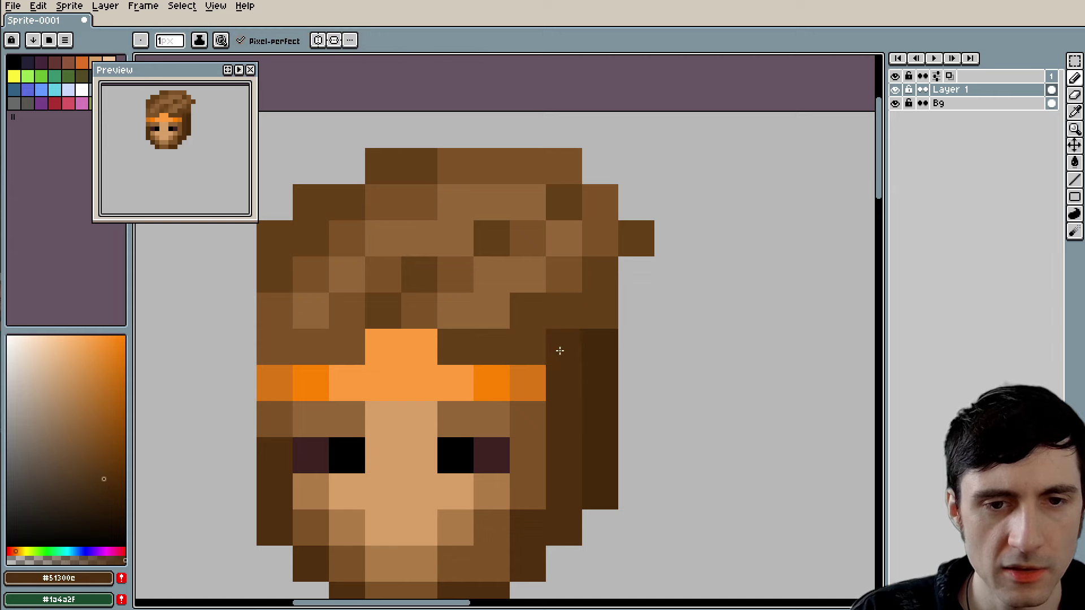
{"action": "scroll", "coordinate": [650, 407], "scroll_direction": "down", "scroll_amount": 2}
{"action": "scroll", "coordinate": [646, 407], "scroll_direction": "up", "scroll_amount": 3}
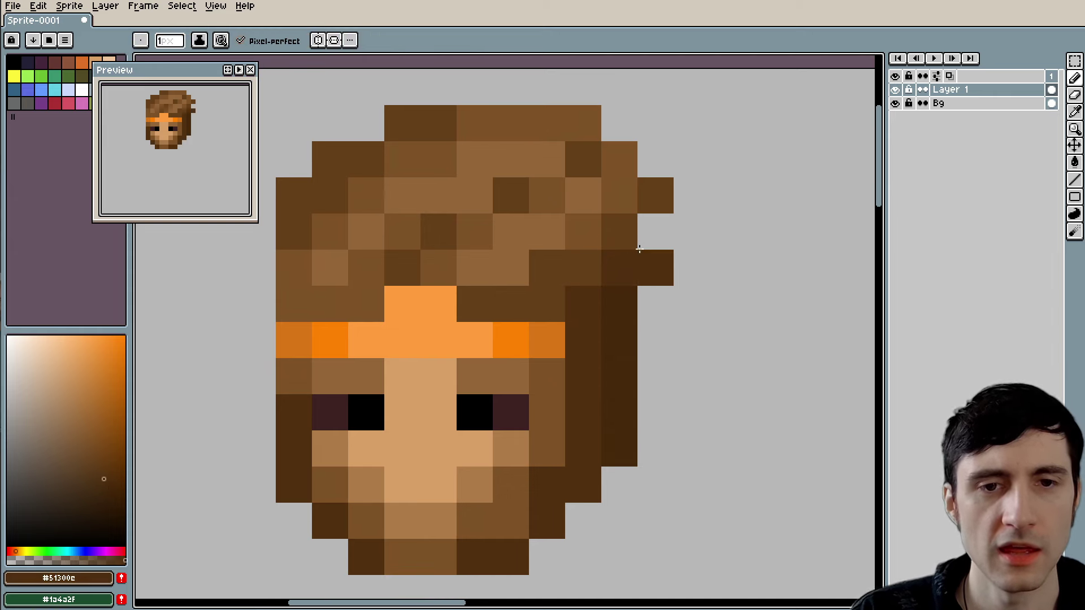
{"action": "scroll", "coordinate": [692, 376], "scroll_direction": "down", "scroll_amount": 2}
{"action": "left_click_drag", "start_coordinate": [699, 463], "coordinate": [655, 451]}
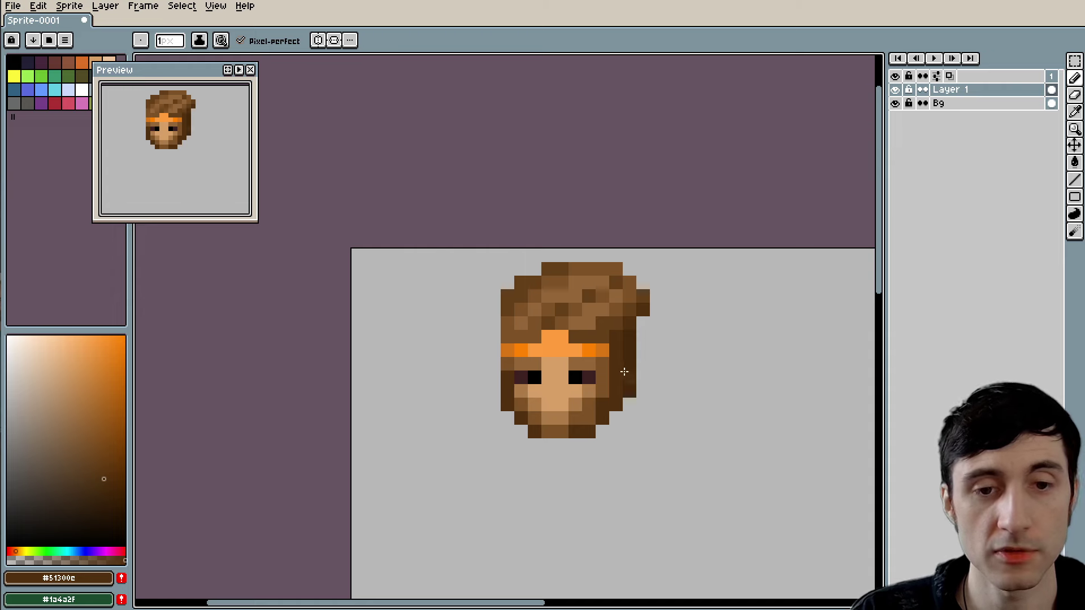
{"action": "scroll", "coordinate": [605, 376], "scroll_direction": "up", "scroll_amount": 2}
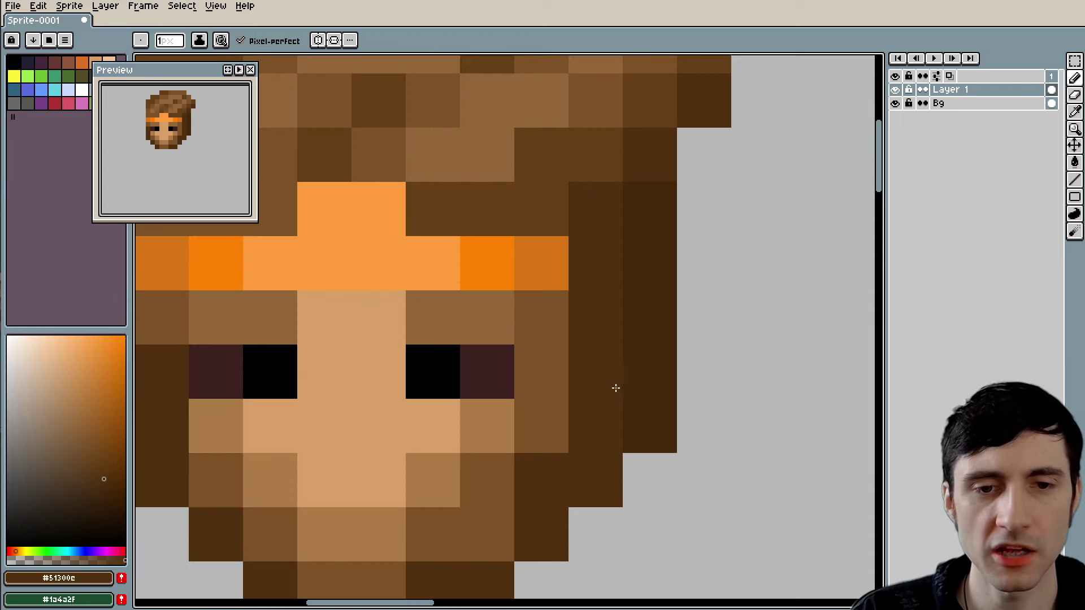
{"action": "scroll", "coordinate": [610, 417], "scroll_direction": "down", "scroll_amount": 2}
{"action": "mouse_move", "coordinate": [625, 475]}
{"action": "left_mouse_down"}
{"action": "mouse_move", "coordinate": [588, 469]}
{"action": "mouse_move", "coordinate": [592, 441]}
{"action": "left_mouse_up"}
{"action": "left_click", "coordinate": [589, 469]}
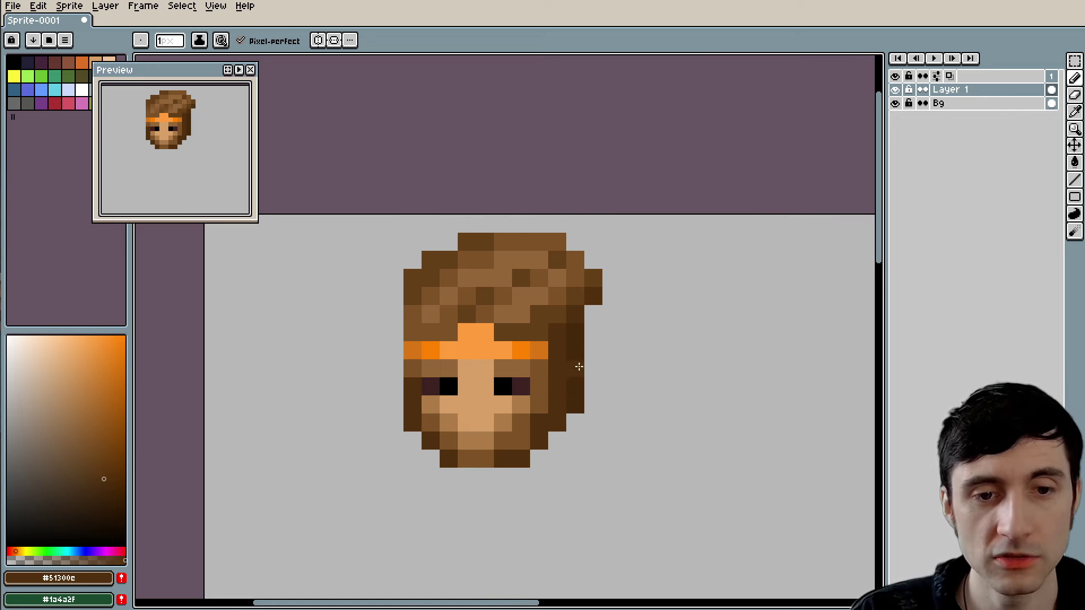
Step: Carry the darkest brown (#45280a) onto the outer jaw pixel below the right column, and restore the next jaw pixel down to #51300e
{"action": "scroll", "coordinate": [557, 391], "scroll_direction": "up", "scroll_amount": 1}
{"action": "left_click_drag", "start_coordinate": [541, 432], "coordinate": [543, 356]}
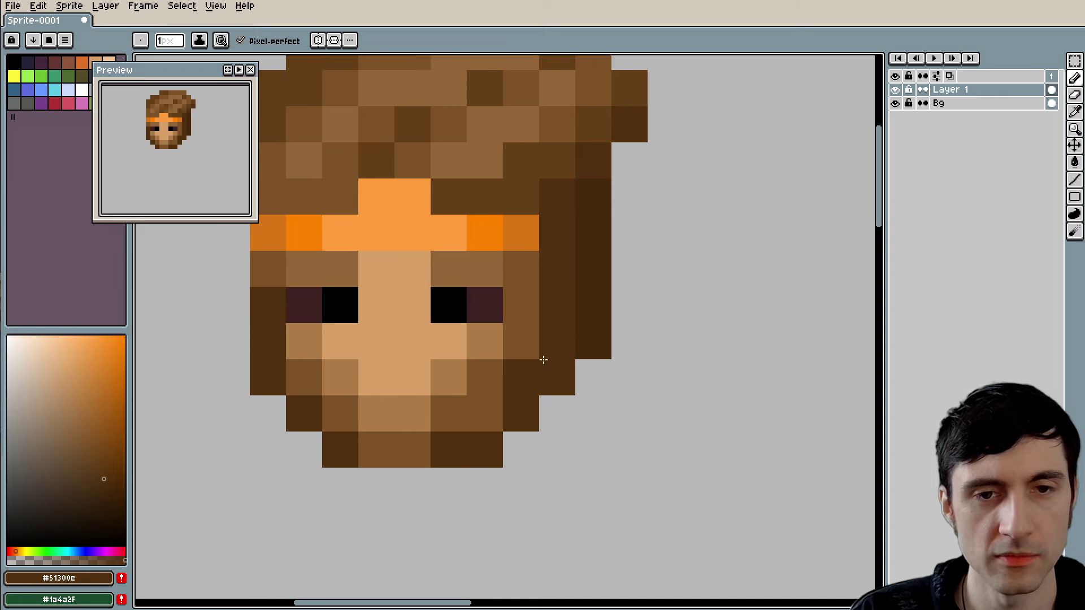
{"action": "left_click", "coordinate": [597, 326], "text": "alt"}
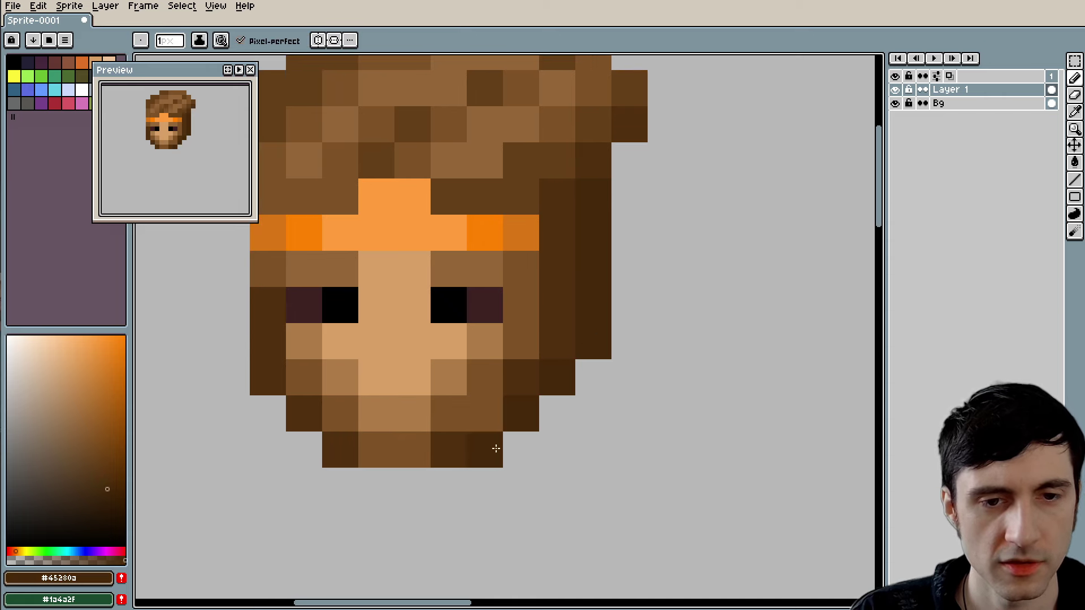
{"action": "left_click", "coordinate": [521, 377], "text": "alt"}
{"action": "left_click", "coordinate": [520, 411]}
{"action": "left_click", "coordinate": [571, 378], "text": "alt"}
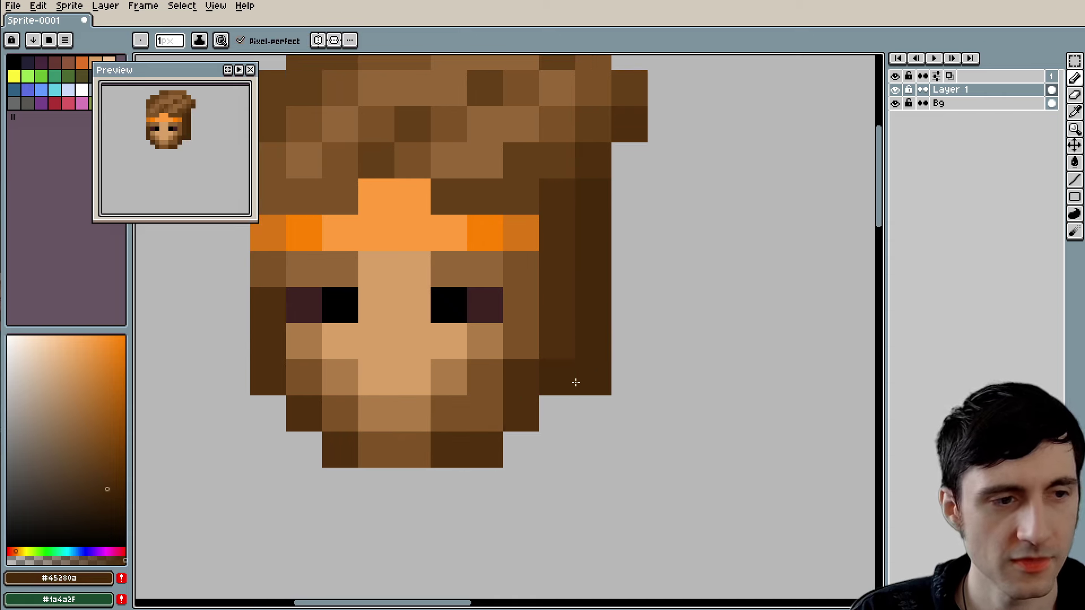
{"action": "scroll", "coordinate": [575, 383], "scroll_direction": "down", "scroll_amount": 1}
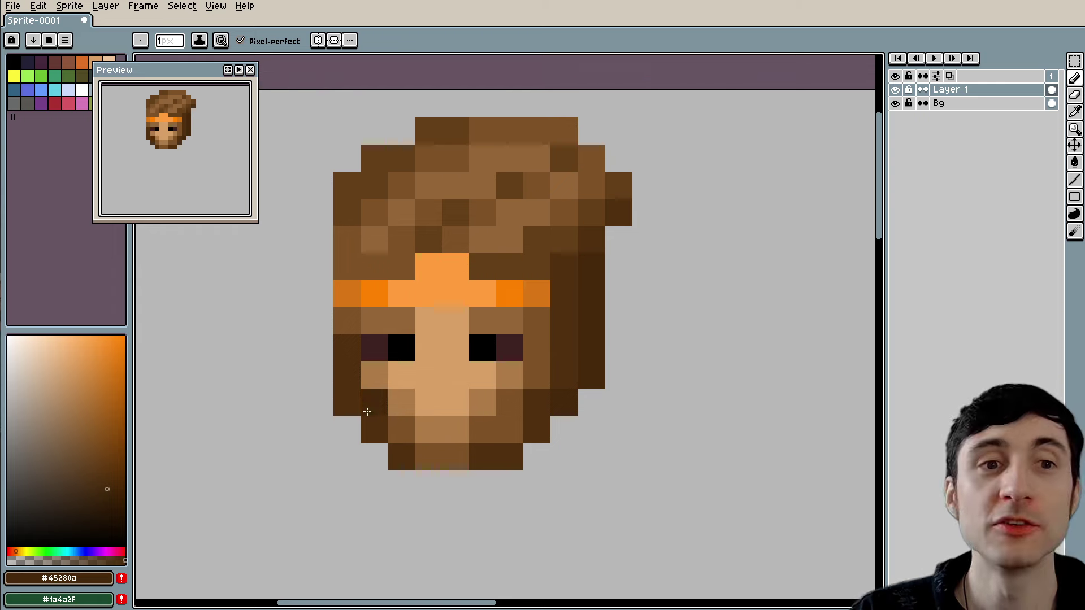
Step: Sample the in-between skin tone (#ae7c48) and block in two ears beside the eyes, each two pixels wide and three high
{"action": "left_click", "coordinate": [450, 341], "text": "alt"}
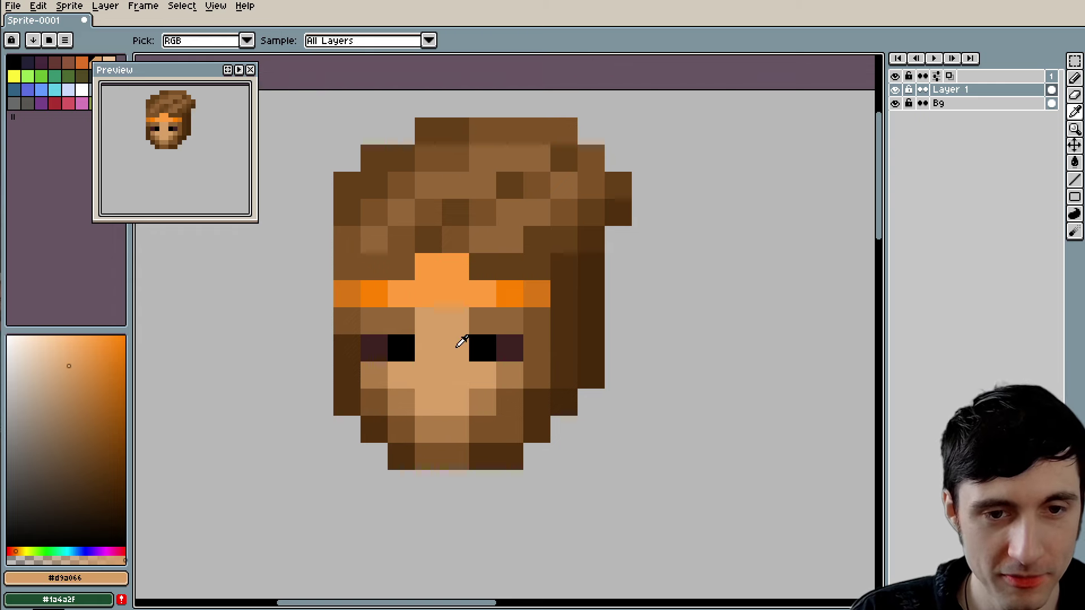
{"action": "left_click", "coordinate": [512, 365], "text": "alt"}
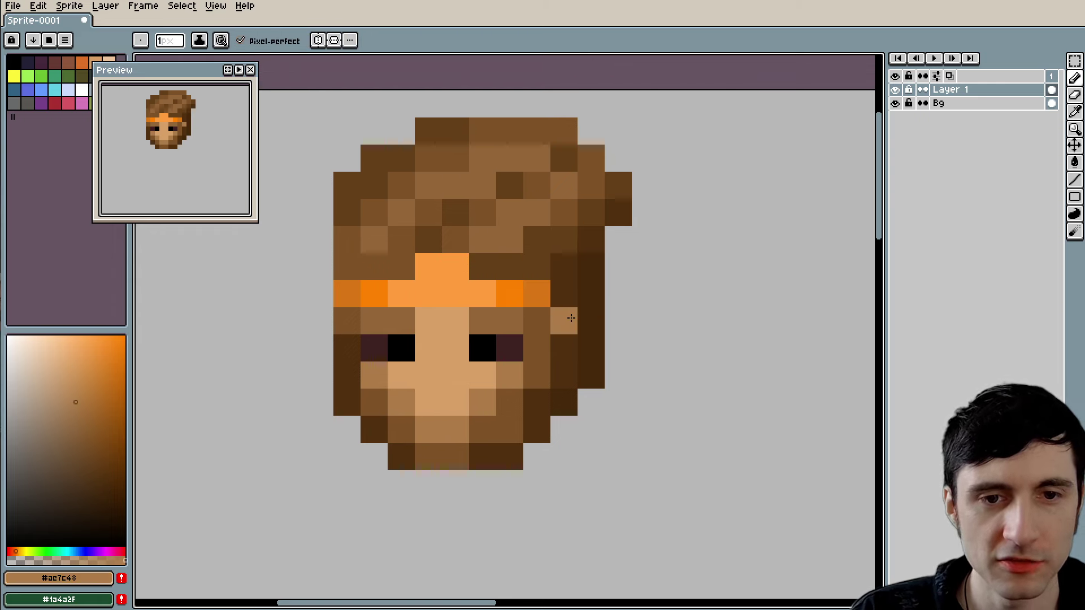
{"action": "left_click_drag", "start_coordinate": [569, 326], "coordinate": [564, 347]}
{"action": "left_click_drag", "start_coordinate": [320, 320], "coordinate": [322, 341]}
{"action": "left_click_drag", "start_coordinate": [591, 321], "coordinate": [591, 348]}
{"action": "left_click_drag", "start_coordinate": [283, 310], "coordinate": [288, 348]}
{"action": "scroll", "coordinate": [534, 404], "scroll_direction": "down", "scroll_amount": 4}
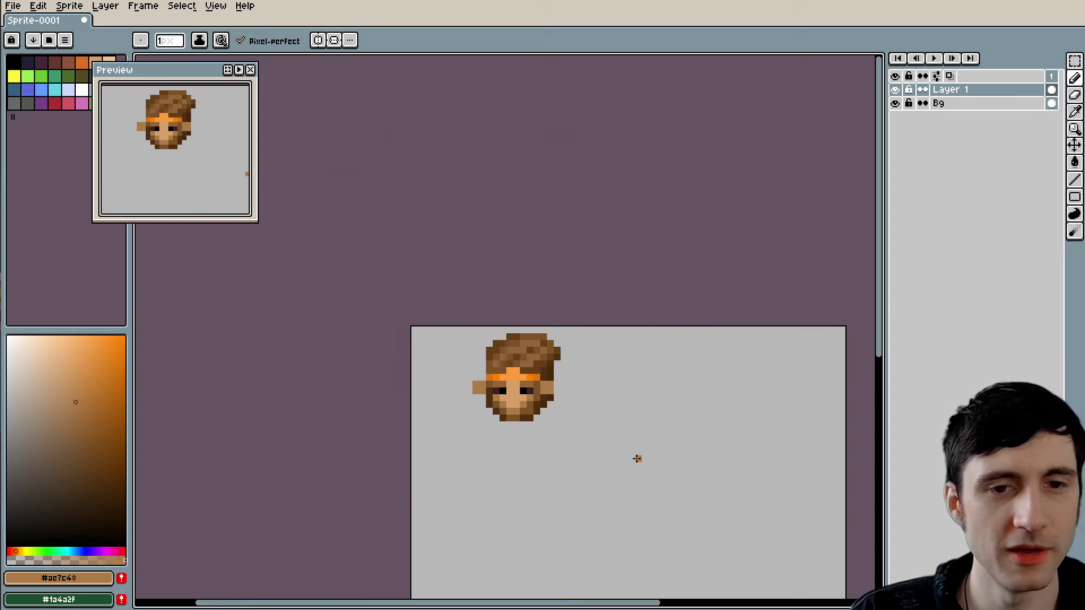
{"action": "left_click_drag", "start_coordinate": [637, 458], "coordinate": [615, 455]}
{"action": "scroll", "coordinate": [564, 433], "scroll_direction": "up", "scroll_amount": 3}
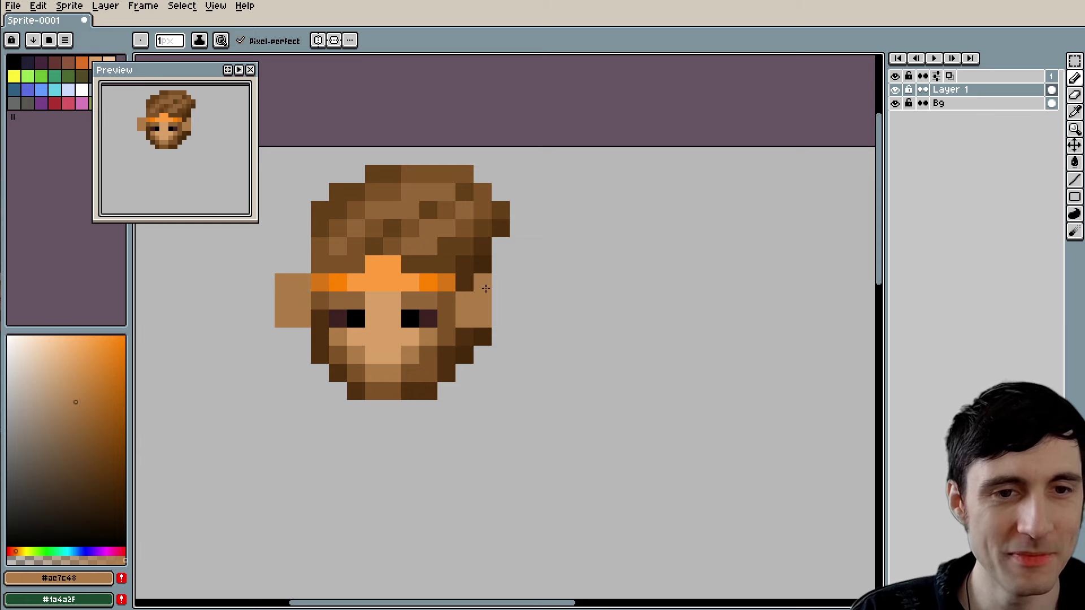
{"action": "left_click_drag", "start_coordinate": [554, 426], "coordinate": [605, 448]}
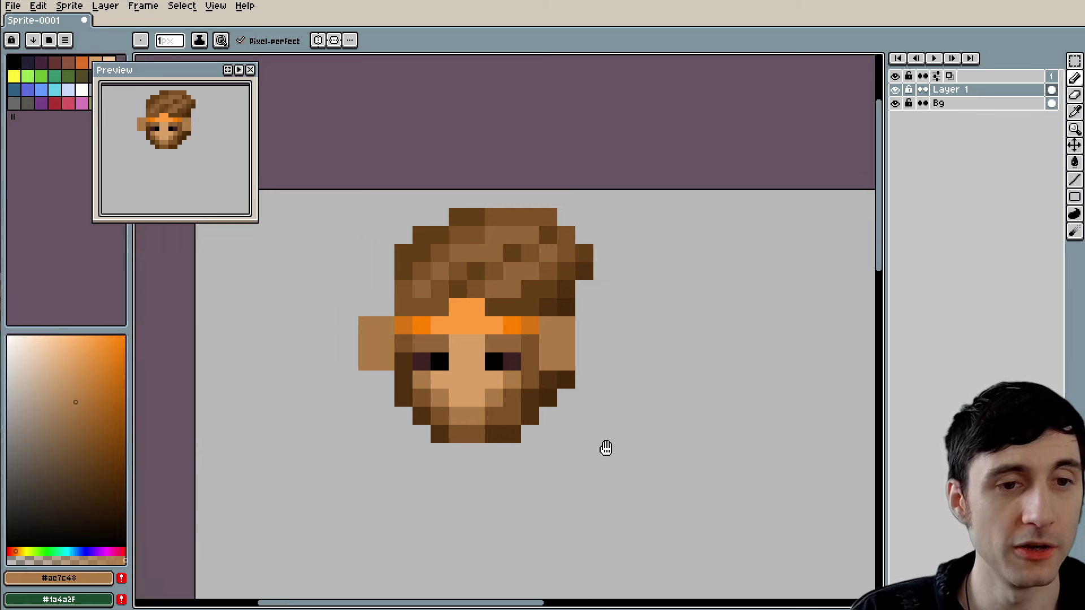
{"action": "scroll", "coordinate": [605, 448], "scroll_direction": "up", "scroll_amount": 3}
{"action": "scroll", "coordinate": [521, 417], "scroll_direction": "down", "scroll_amount": 2}
{"action": "left_click_drag", "start_coordinate": [520, 416], "coordinate": [571, 442]}
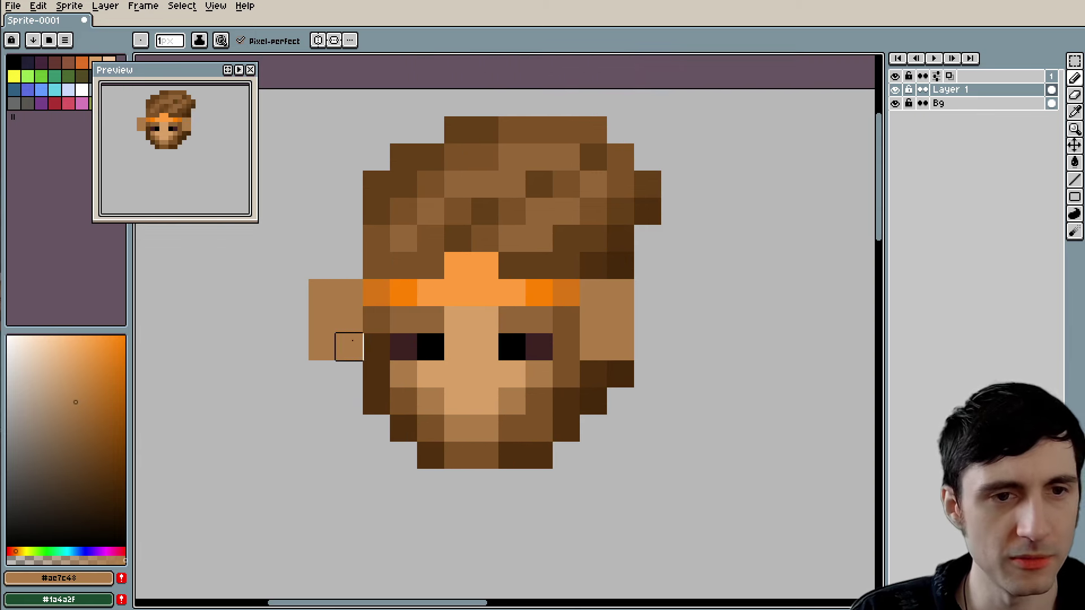
Step: Trim the left ear to one pixel wide and two high by erasing its outer column and upper inner pixel
{"action": "key", "text": "e"}
{"action": "left_click", "coordinate": [349, 293]}
{"action": "left_click", "coordinate": [322, 292]}
{"action": "left_click", "coordinate": [322, 347]}
{"action": "left_click", "coordinate": [322, 319]}
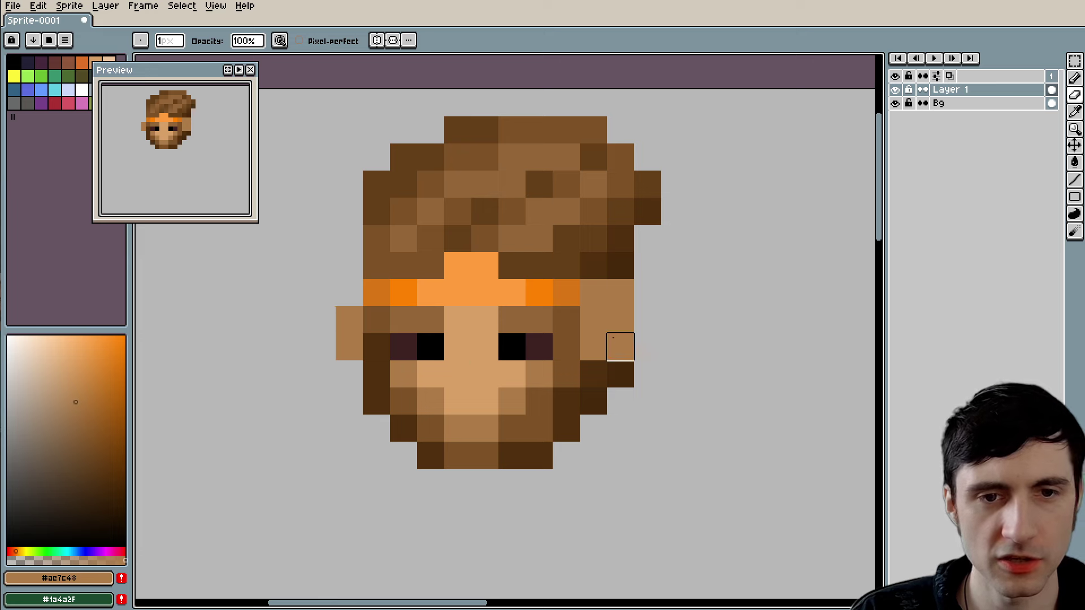
Step: Try the side hair's dark brown (#51300e) on the upper inner pixel of the right ear
{"action": "key", "text": "i"}
{"action": "left_click", "coordinate": [600, 261]}
{"action": "key", "text": "b"}
{"action": "left_click", "coordinate": [596, 283]}
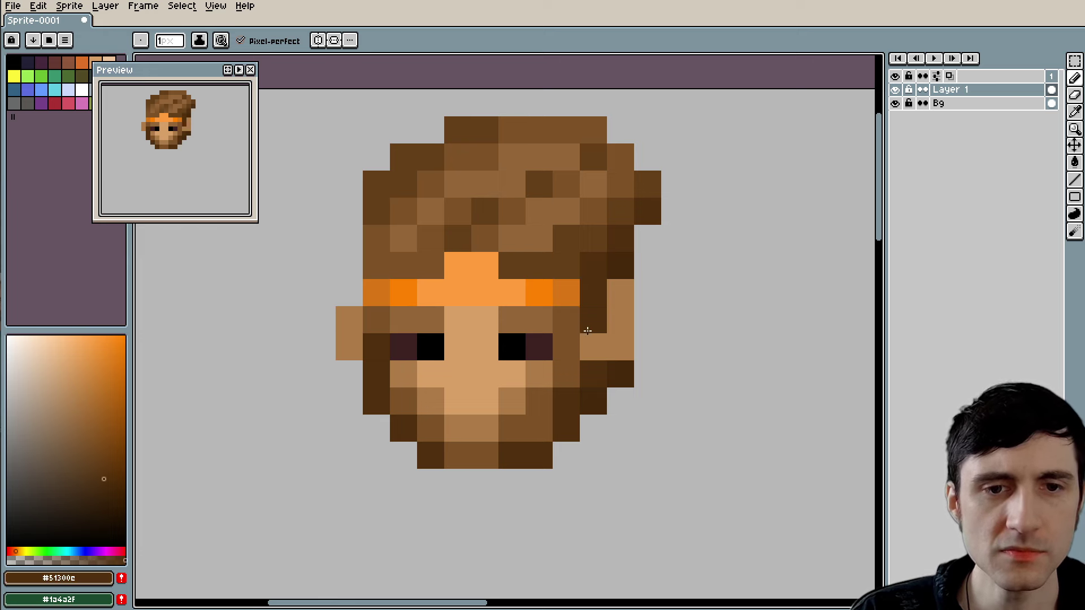
Step: Extend the headband one pixel over the right ear, darkening its orange (#d97714) to hue 30°, saturation 84, value 60
{"action": "key", "text": "i"}
{"action": "left_click", "coordinate": [574, 285]}
{"action": "key", "text": "b"}
{"action": "left_click", "coordinate": [590, 288]}
{"action": "key", "text": "i"}
{"action": "key", "text": "b"}
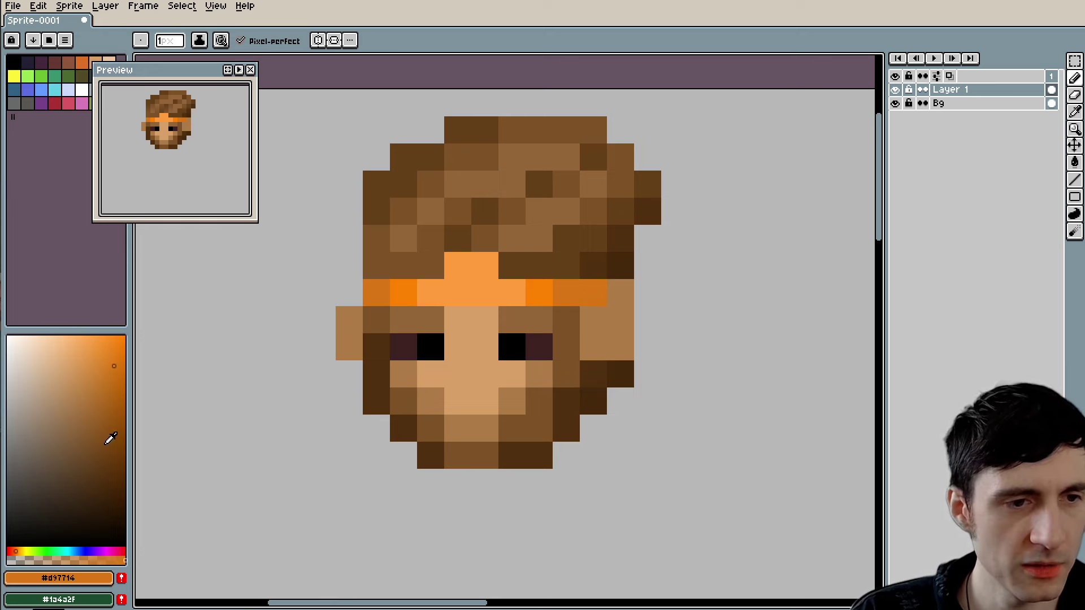
{"action": "left_click", "coordinate": [113, 385]}
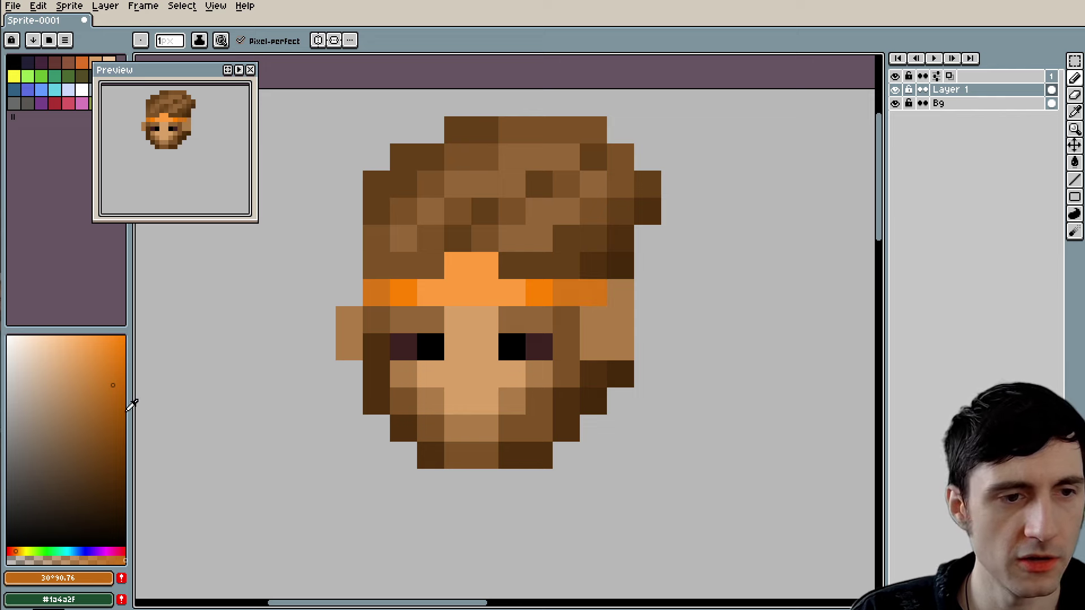
{"action": "left_click", "coordinate": [106, 419]}
{"action": "left_click", "coordinate": [591, 292]}
{"action": "left_click", "coordinate": [671, 455]}
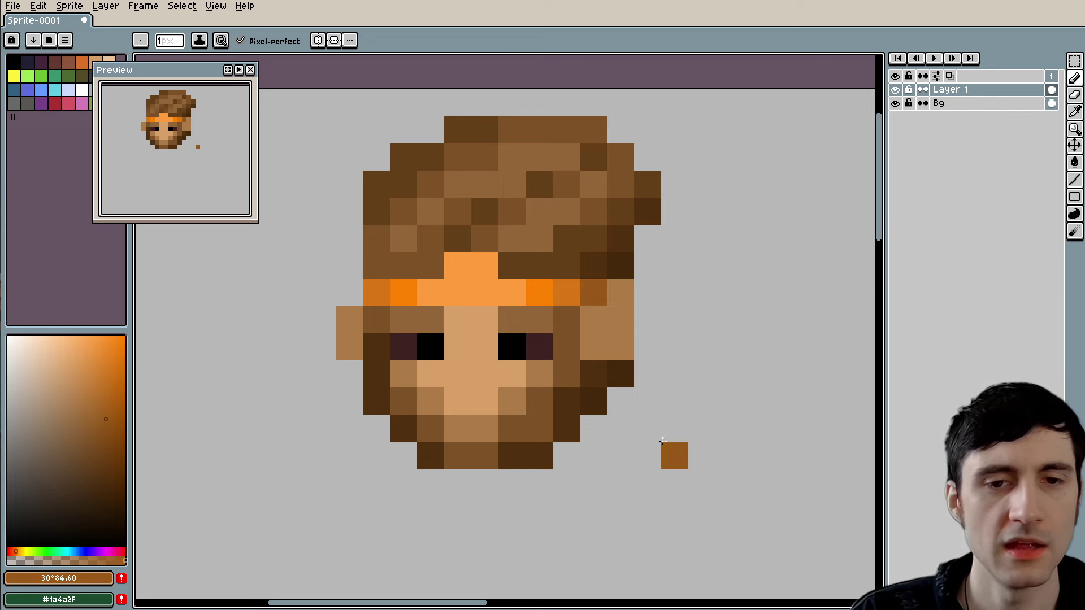
{"action": "left_click_drag", "start_coordinate": [663, 434], "coordinate": [634, 446]}
Step: Sample the light brown above the eye (#936638) and shade the right ear's lower outer pixel with it
{"action": "scroll", "coordinate": [621, 438], "scroll_direction": "up", "scroll_amount": 1}
{"action": "left_click_drag", "start_coordinate": [568, 397], "coordinate": [579, 428]}
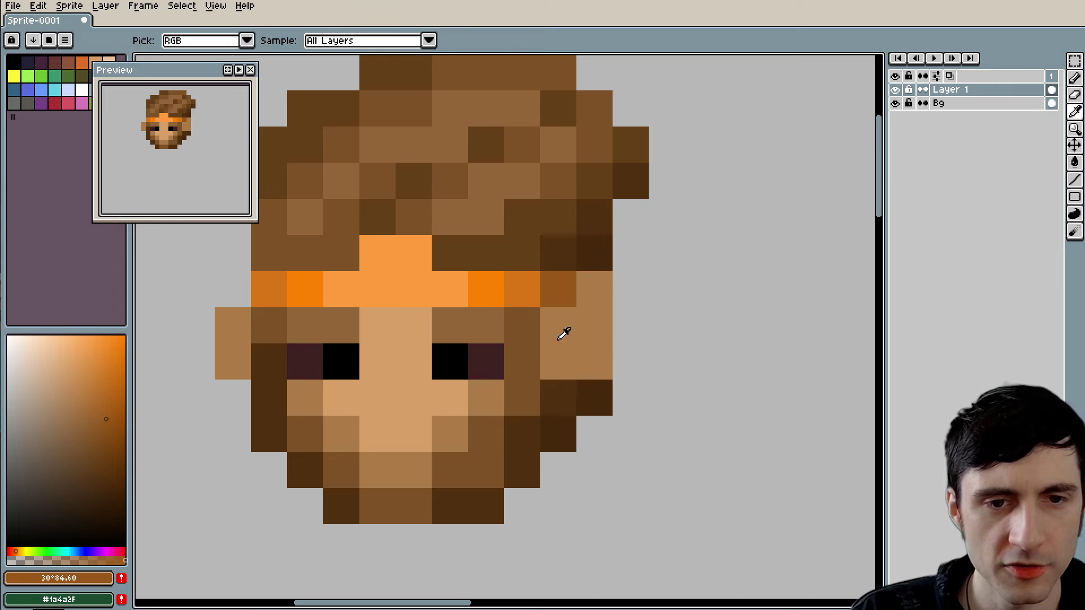
{"action": "left_click", "coordinate": [479, 325], "text": "alt"}
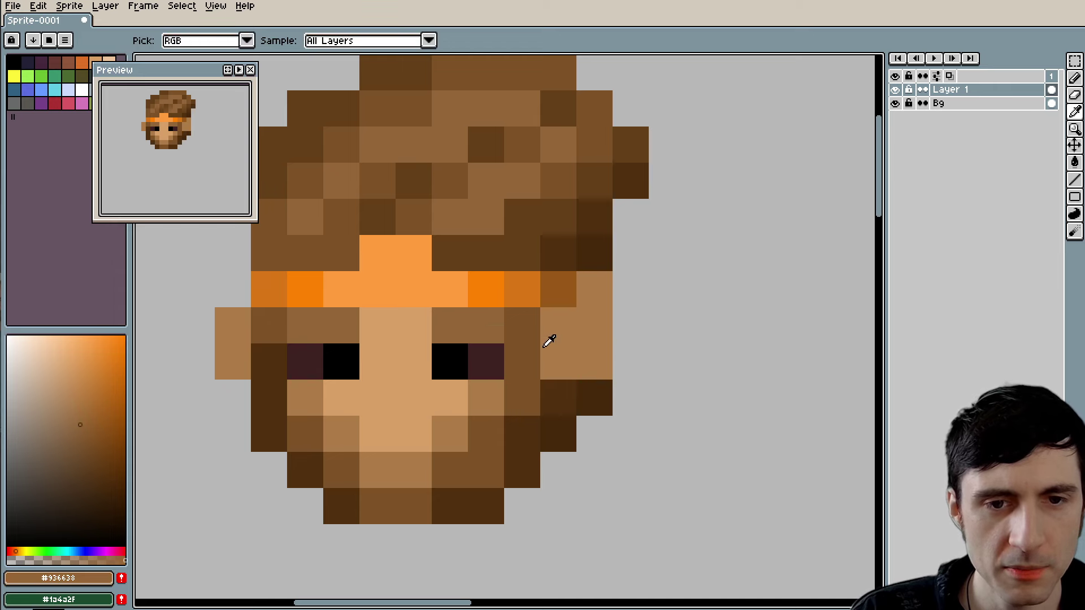
{"action": "left_click", "coordinate": [587, 361]}
{"action": "scroll", "coordinate": [662, 472], "scroll_direction": "down", "scroll_amount": 4}
{"action": "left_click_drag", "start_coordinate": [659, 475], "coordinate": [630, 465]}
{"action": "scroll", "coordinate": [630, 465], "scroll_direction": "down", "scroll_amount": 1}
{"action": "scroll", "coordinate": [630, 464], "scroll_direction": "up", "scroll_amount": 1}
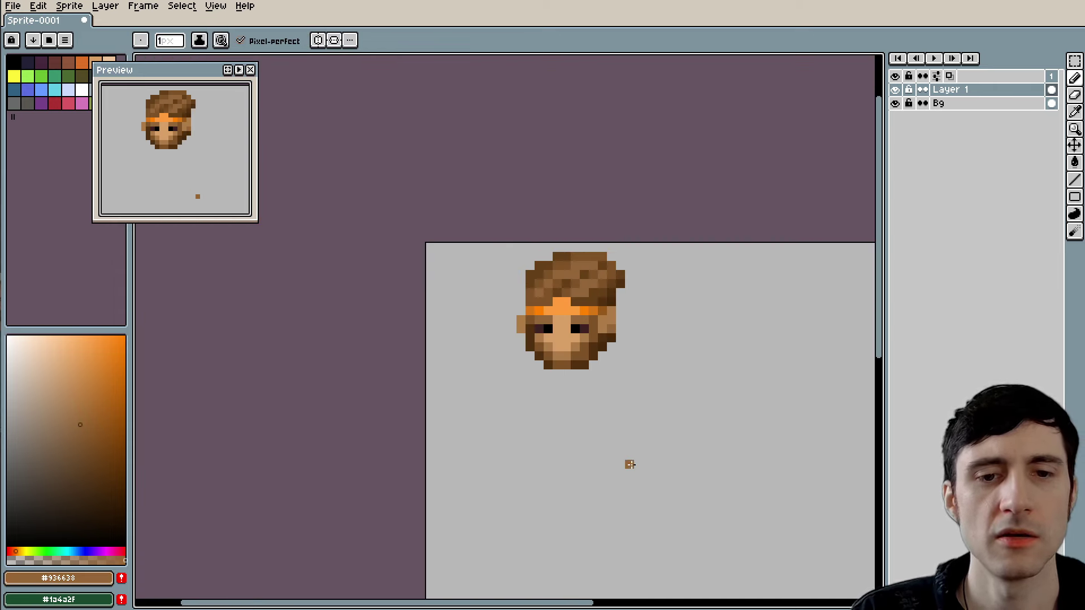
{"action": "left_click_drag", "start_coordinate": [613, 383], "coordinate": [513, 432]}
Step: Shade the left ear's bottom pixel with #936638 and extend the ear one pixel upward in #ae7c48
{"action": "scroll", "coordinate": [420, 352], "scroll_direction": "up", "scroll_amount": 2}
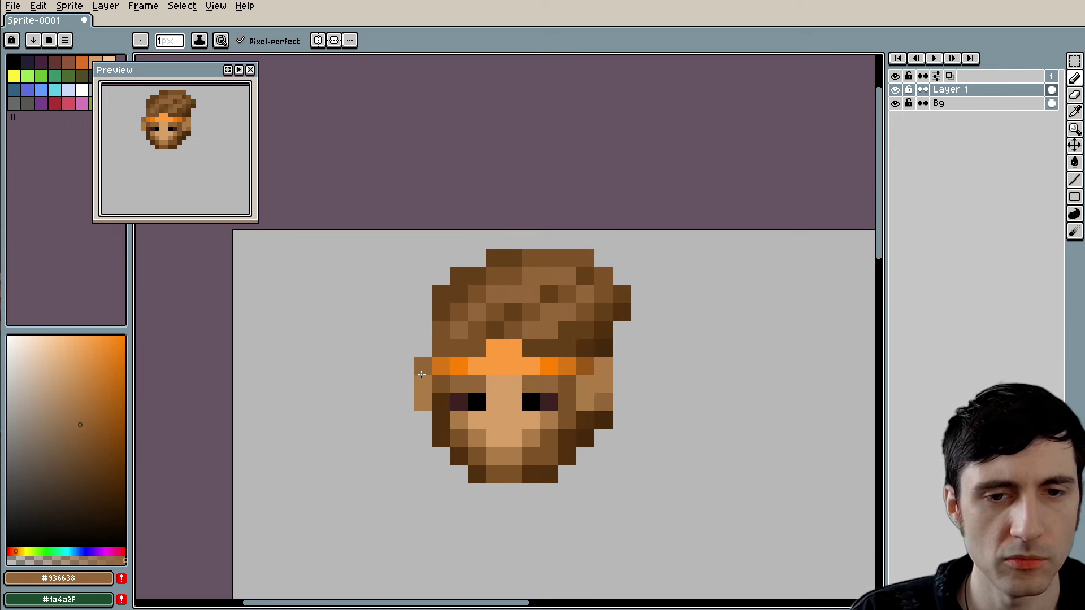
{"action": "scroll", "coordinate": [420, 374], "scroll_direction": "up", "scroll_amount": 1}
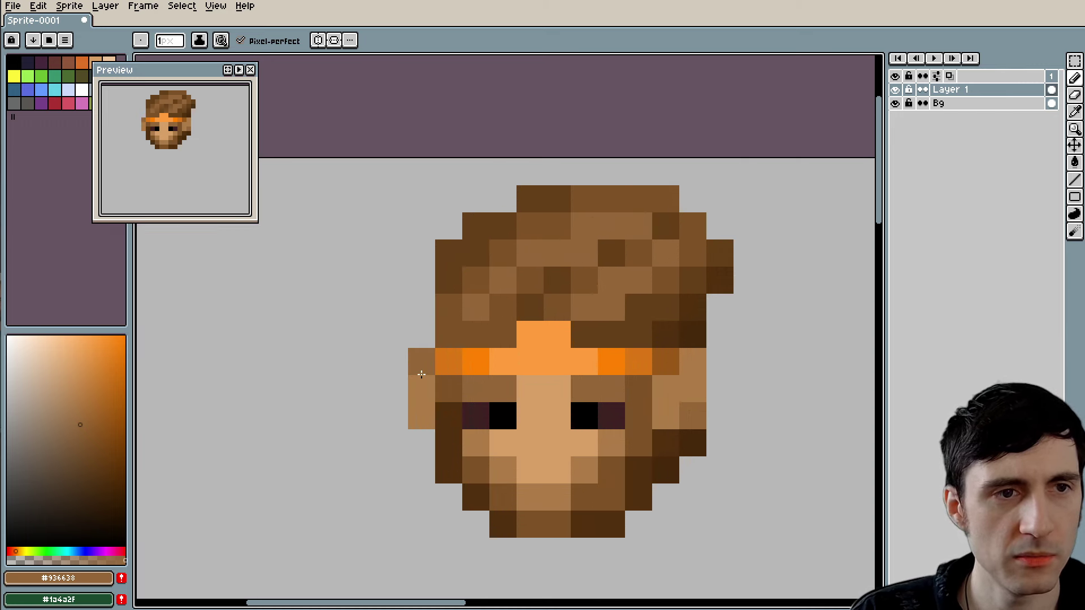
{"action": "left_click", "coordinate": [422, 417]}
{"action": "left_click", "coordinate": [424, 385], "text": "alt"}
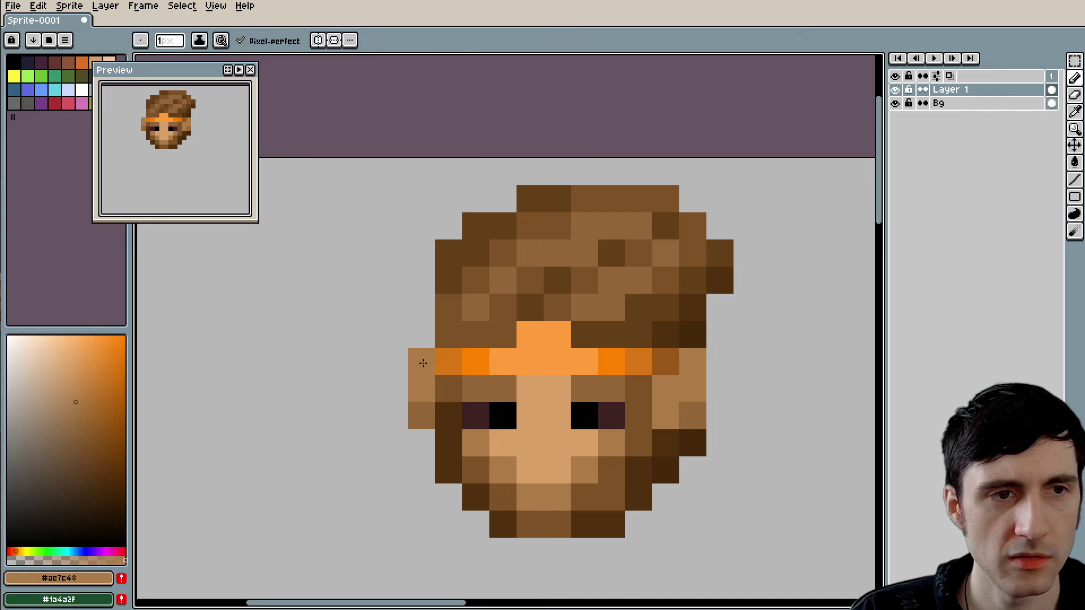
{"action": "scroll", "coordinate": [667, 463], "scroll_direction": "down", "scroll_amount": 1}
{"action": "left_click", "coordinate": [504, 396]}
{"action": "scroll", "coordinate": [497, 362], "scroll_direction": "down", "scroll_amount": 3}
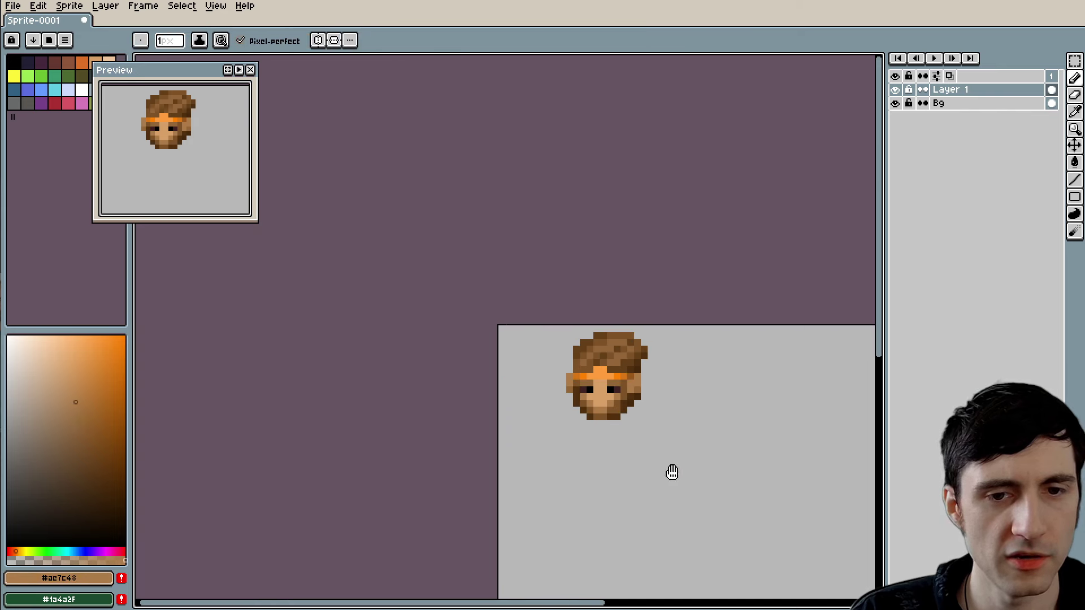
{"action": "key", "text": "ctrl+z"}
{"action": "scroll", "coordinate": [463, 361], "scroll_direction": "up", "scroll_amount": 4}
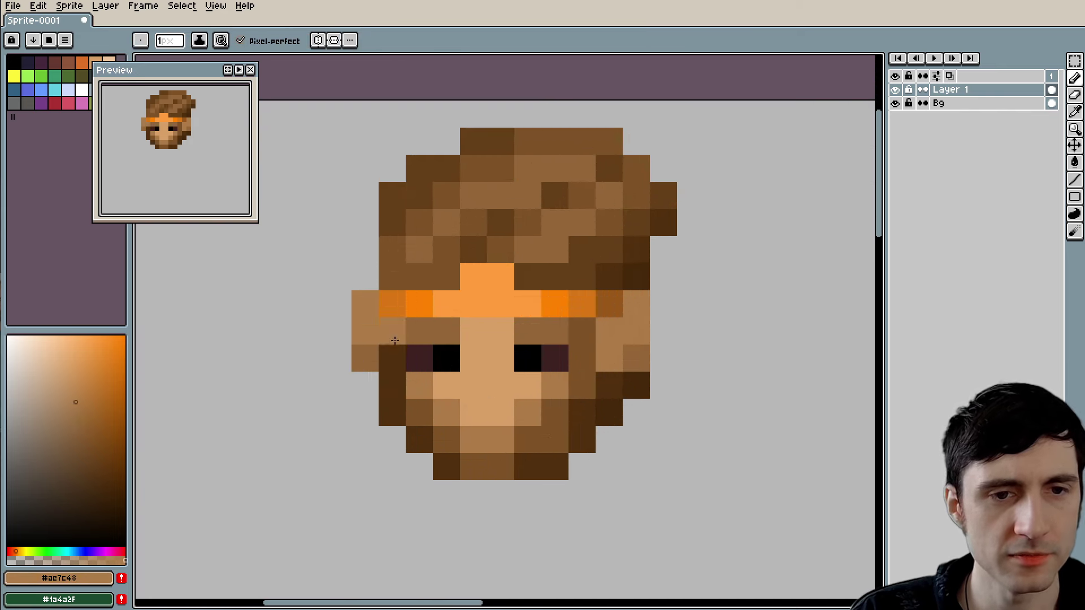
Step: Erase the whole left ear, starting with its bottom pixel
{"action": "key", "text": "e"}
{"action": "left_click", "coordinate": [365, 358]}
{"action": "scroll", "coordinate": [364, 438], "scroll_direction": "down", "scroll_amount": 4}
{"action": "scroll", "coordinate": [364, 437], "scroll_direction": "up", "scroll_amount": 4}
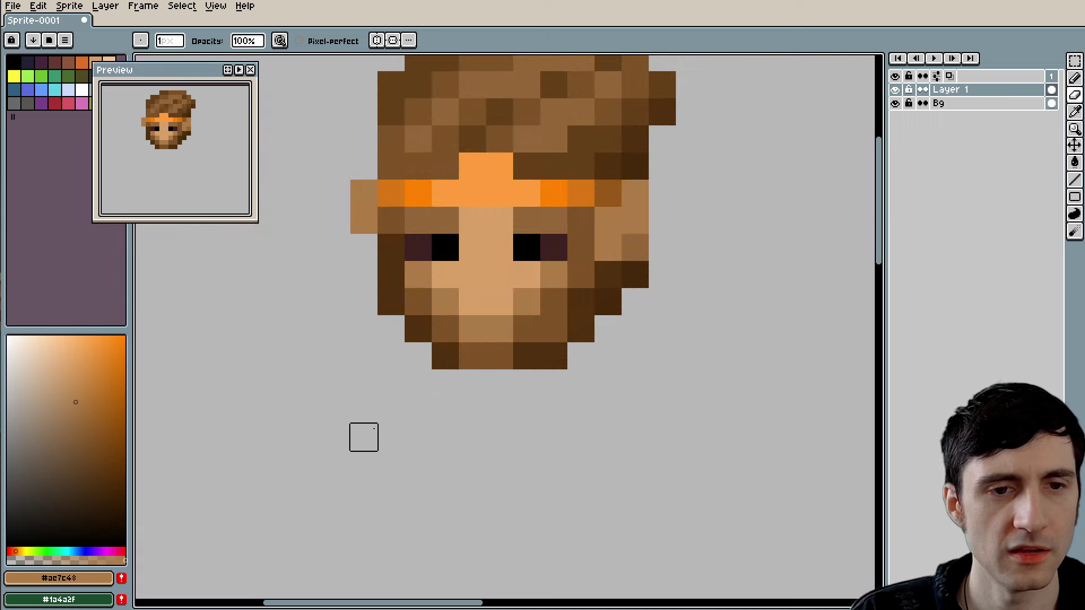
{"action": "left_click_drag", "start_coordinate": [364, 193], "coordinate": [364, 220]}
{"action": "scroll", "coordinate": [416, 455], "scroll_direction": "down", "scroll_amount": 4}
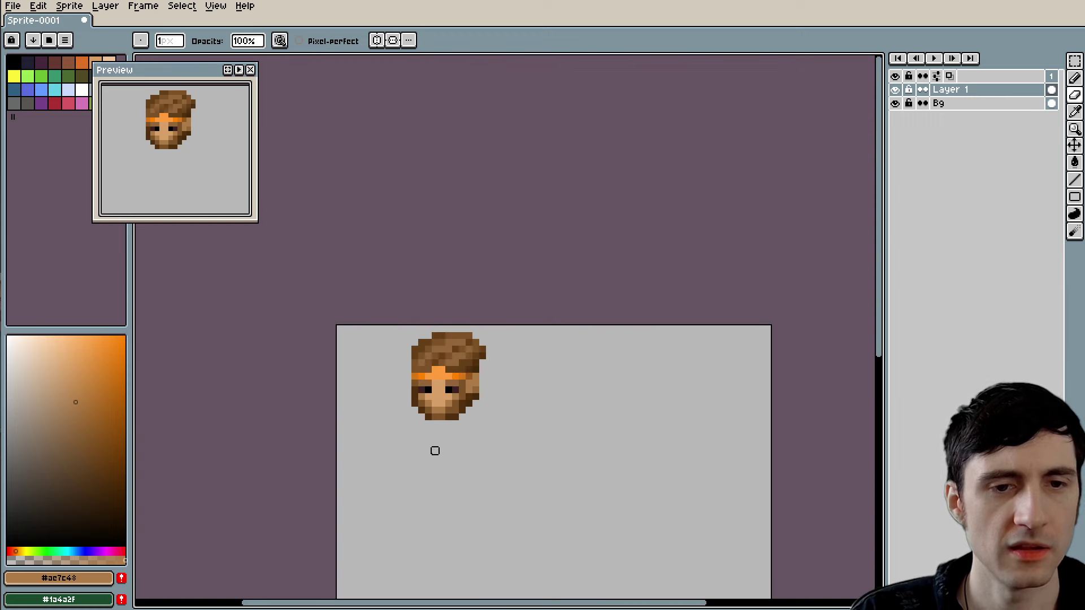
{"action": "scroll", "coordinate": [433, 448], "scroll_direction": "up", "scroll_amount": 3}
{"action": "scroll", "coordinate": [463, 391], "scroll_direction": "up", "scroll_amount": 3}
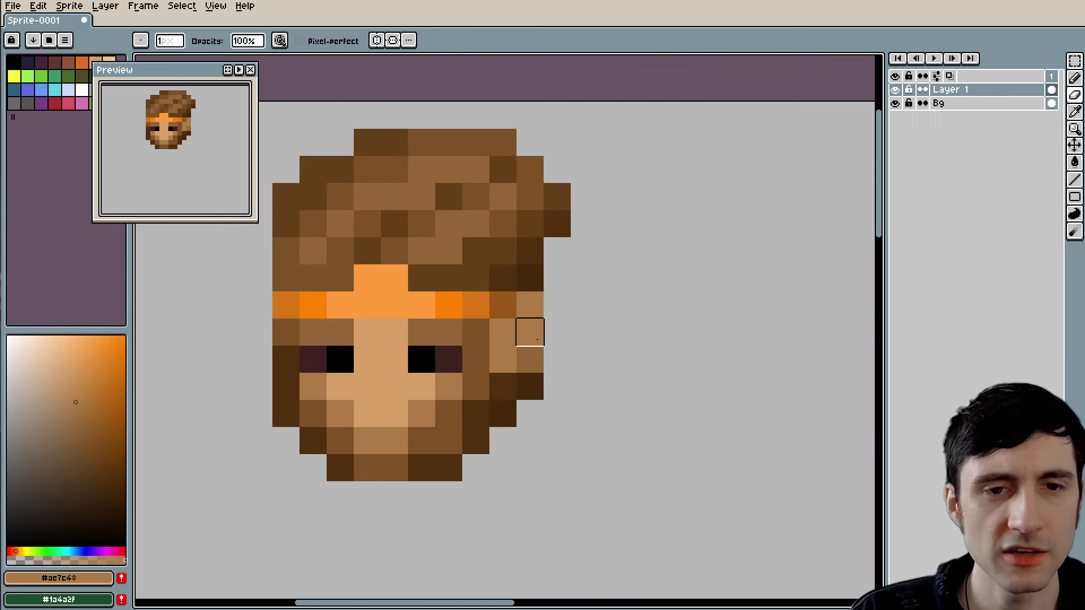
Step: Resample the ear's shadow brown (#936638) and add a column two pixels high to the outer edge of the right ear
{"action": "left_click", "coordinate": [537, 355], "text": "alt"}
{"action": "key", "text": "b"}
{"action": "left_click_drag", "start_coordinate": [556, 303], "coordinate": [556, 323]}
{"action": "scroll", "coordinate": [588, 401], "scroll_direction": "down", "scroll_amount": 4}
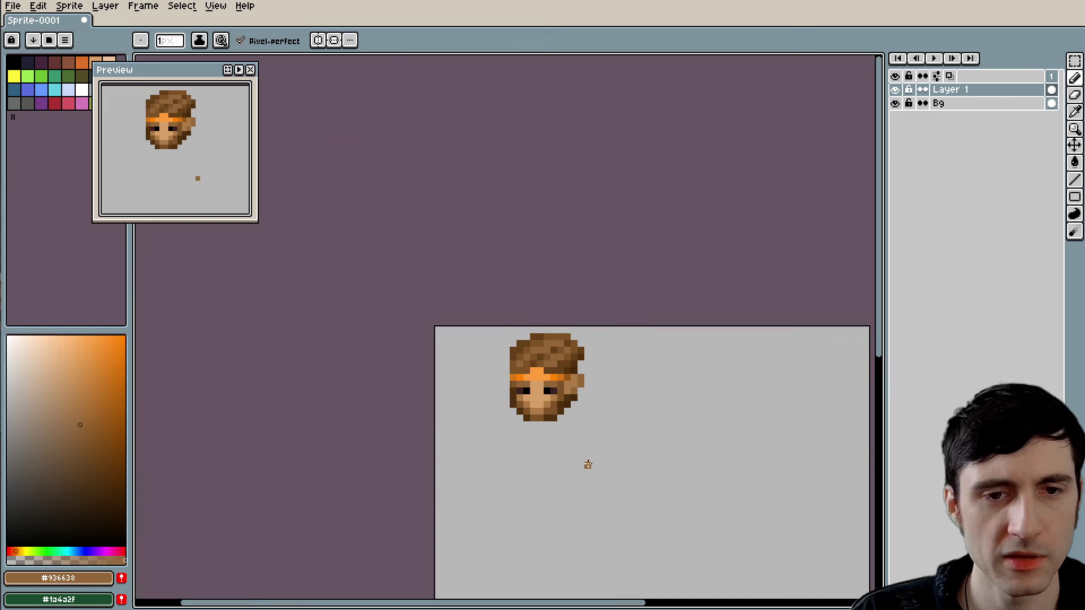
{"action": "scroll", "coordinate": [582, 501], "scroll_direction": "down", "scroll_amount": 2}
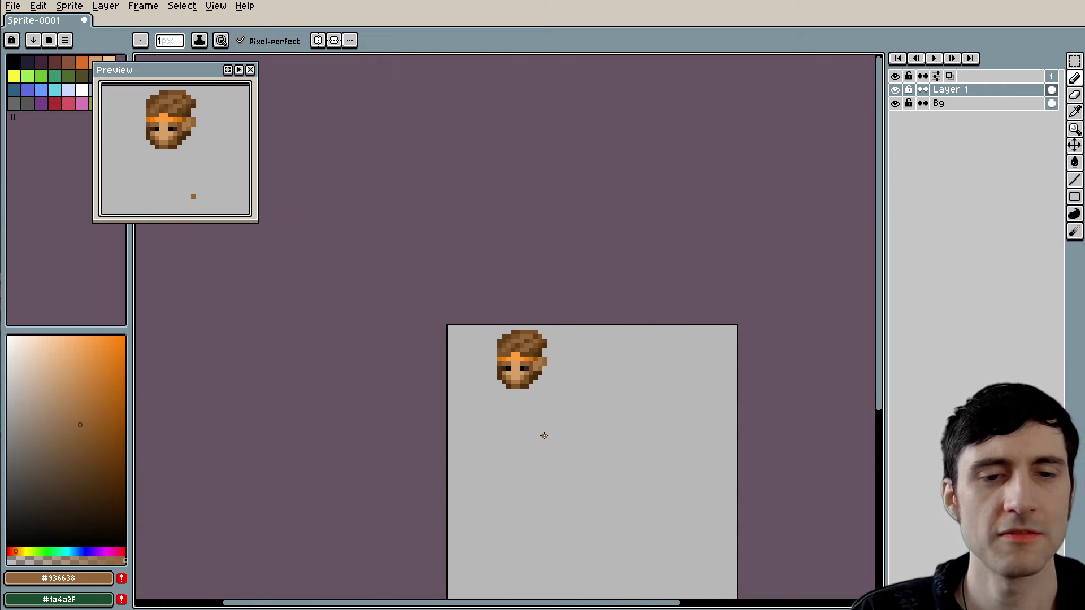
{"action": "scroll", "coordinate": [545, 415], "scroll_direction": "up", "scroll_amount": 1}
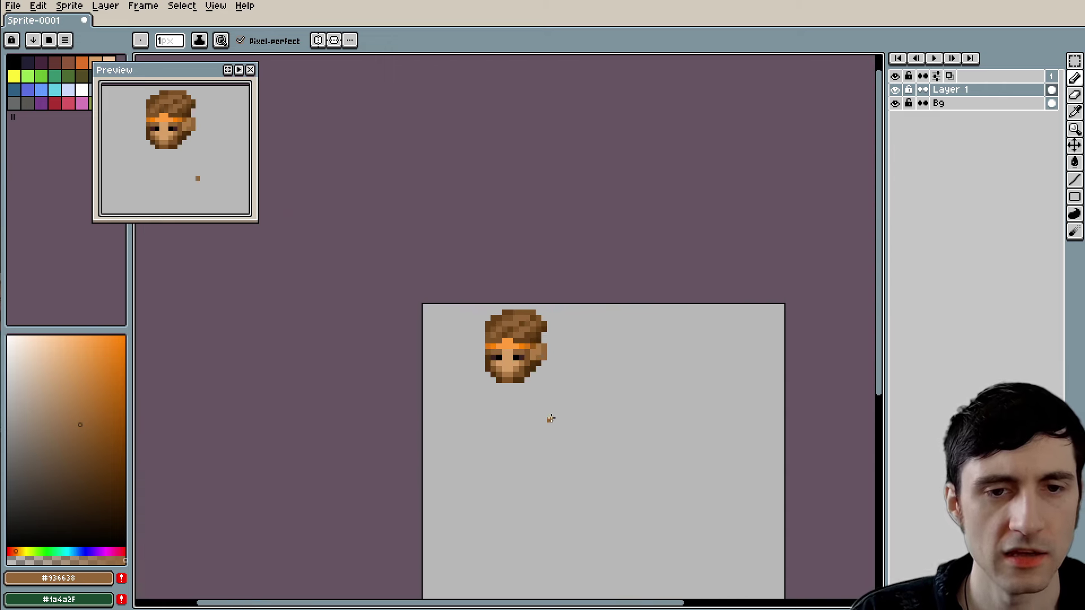
{"action": "scroll", "coordinate": [550, 418], "scroll_direction": "down", "scroll_amount": 2}
{"action": "left_click_drag", "start_coordinate": [548, 405], "coordinate": [559, 416]}
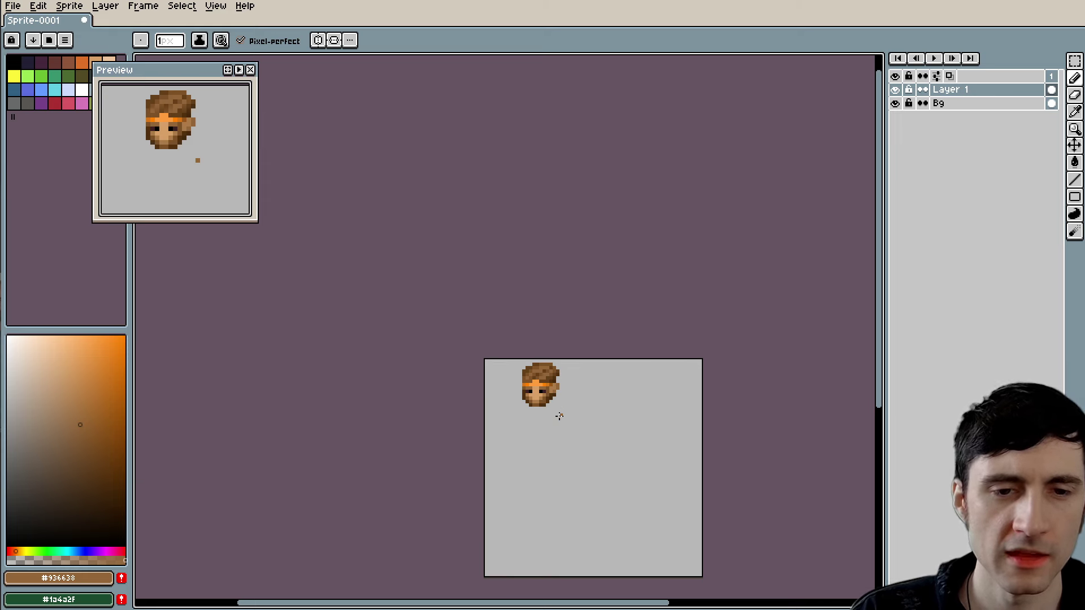
Step: Select the right ear, leaving out the headband's end pixel, and move it down one pixel
{"action": "left_click", "coordinate": [558, 410]}
{"action": "scroll", "coordinate": [554, 415], "scroll_direction": "up", "scroll_amount": 4}
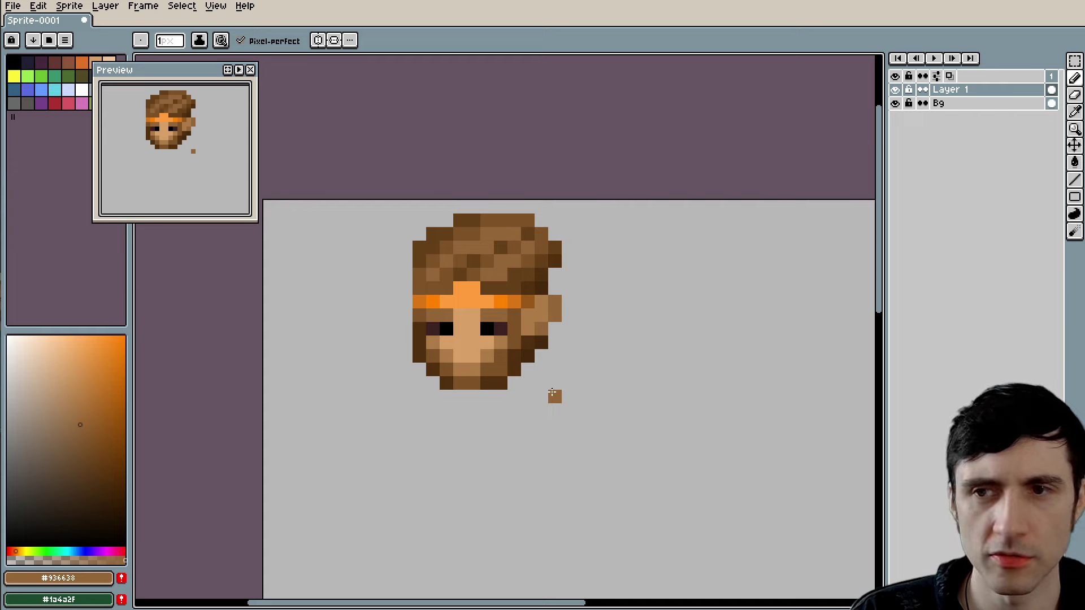
{"action": "key", "text": "m"}
{"action": "left_click_drag", "start_coordinate": [528, 315], "coordinate": [558, 331]}
{"action": "scroll", "coordinate": [566, 348], "scroll_direction": "up", "scroll_amount": 3}
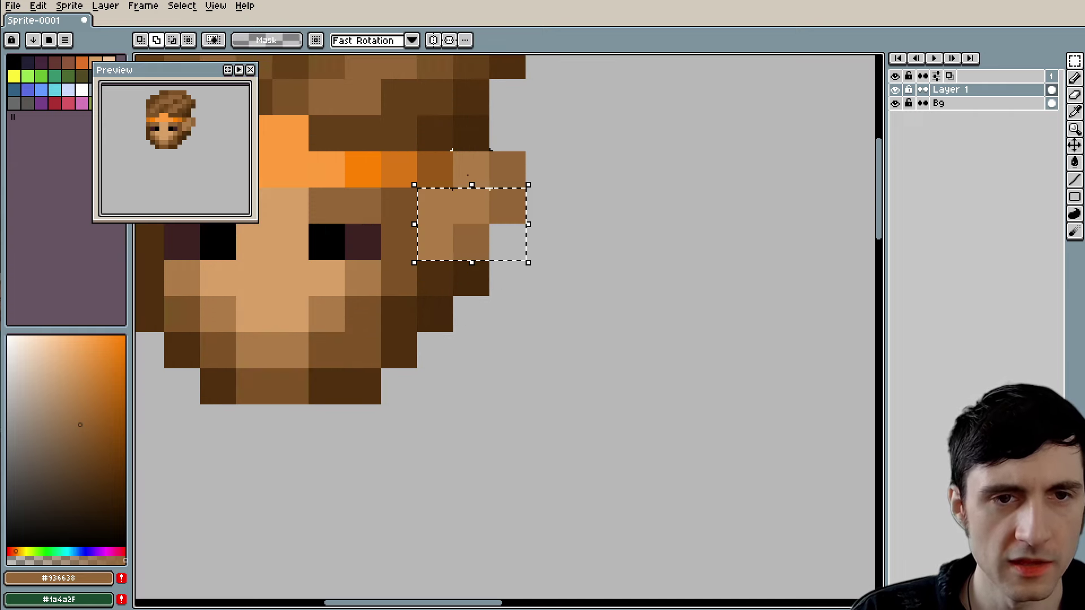
{"action": "left_click_drag", "start_coordinate": [473, 170], "coordinate": [511, 209]}
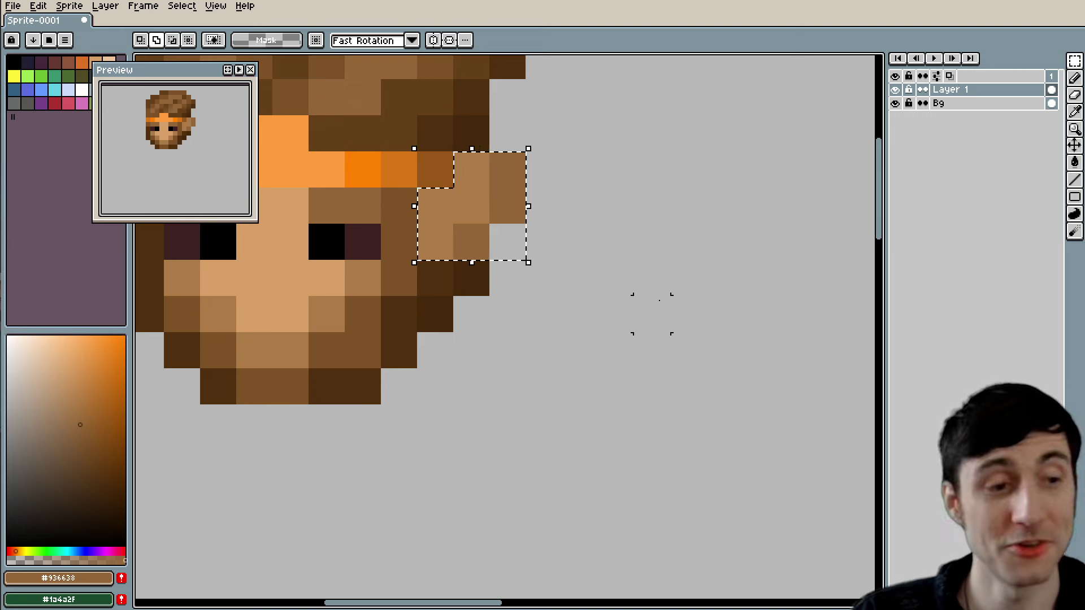
{"action": "scroll", "coordinate": [634, 314], "scroll_direction": "down", "scroll_amount": 1}
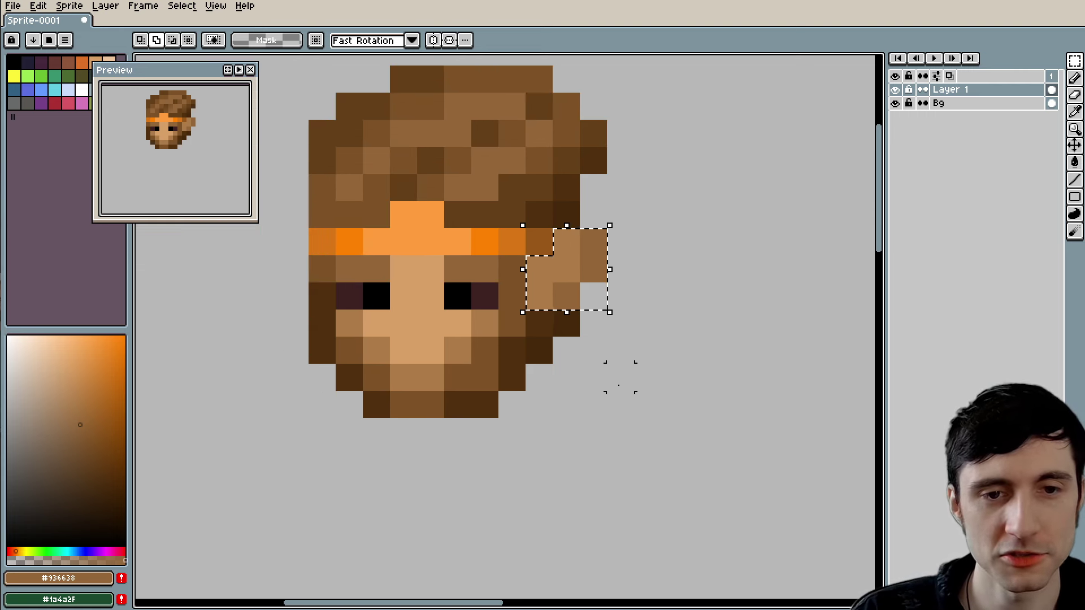
{"action": "key", "text": "Down"}
{"action": "key", "text": "Up"}
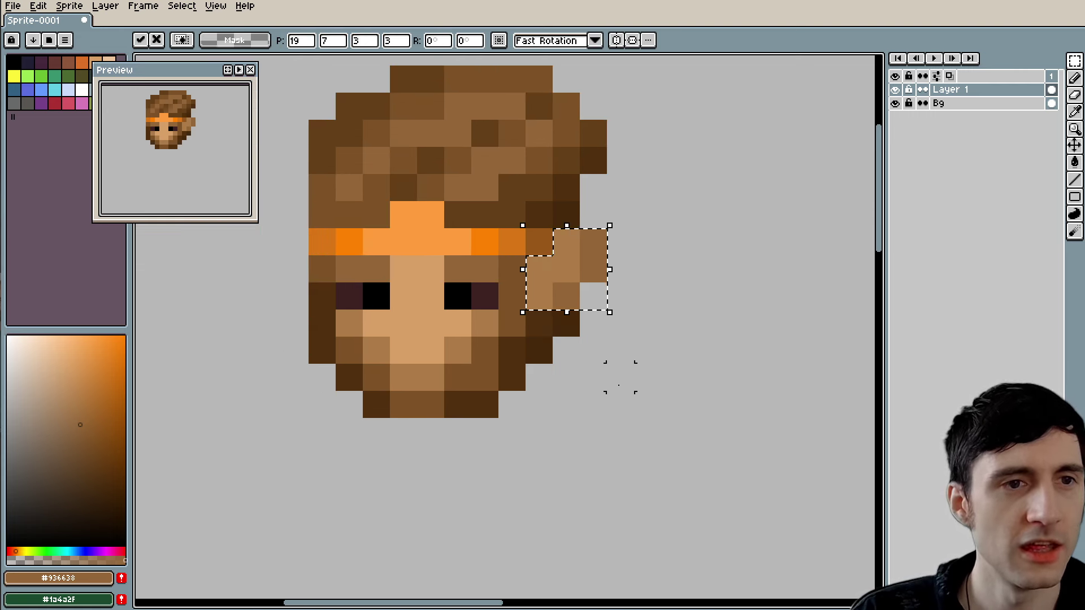
{"action": "key", "text": "Down"}
{"action": "key", "text": "Up"}
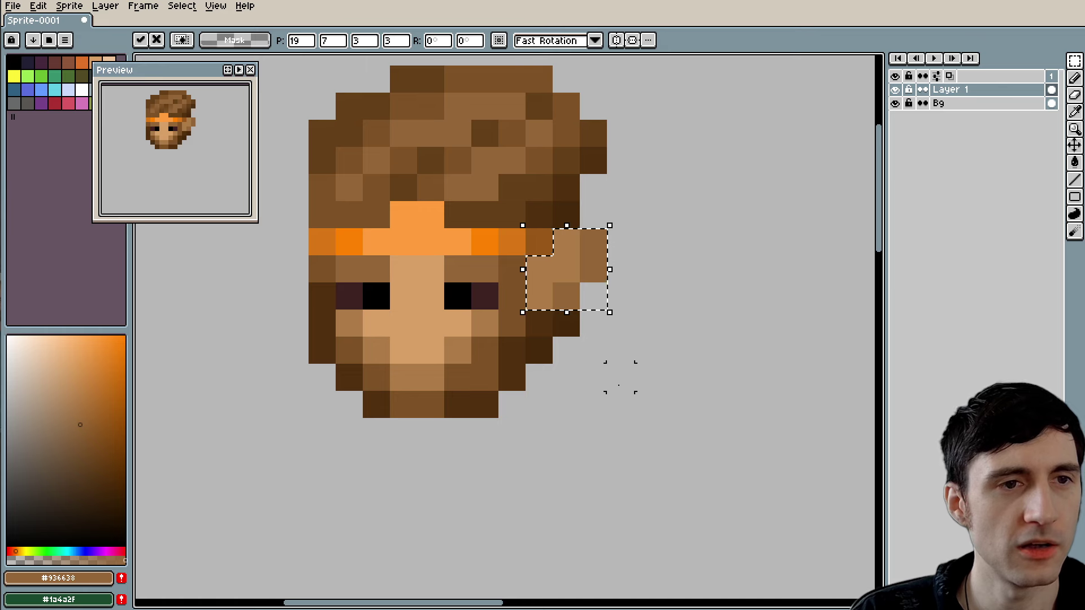
{"action": "key", "text": "Down"}
Step: Sample the beard's dark brown and fill the gaps beside and above the lowered ear with it
{"action": "key", "text": "b"}
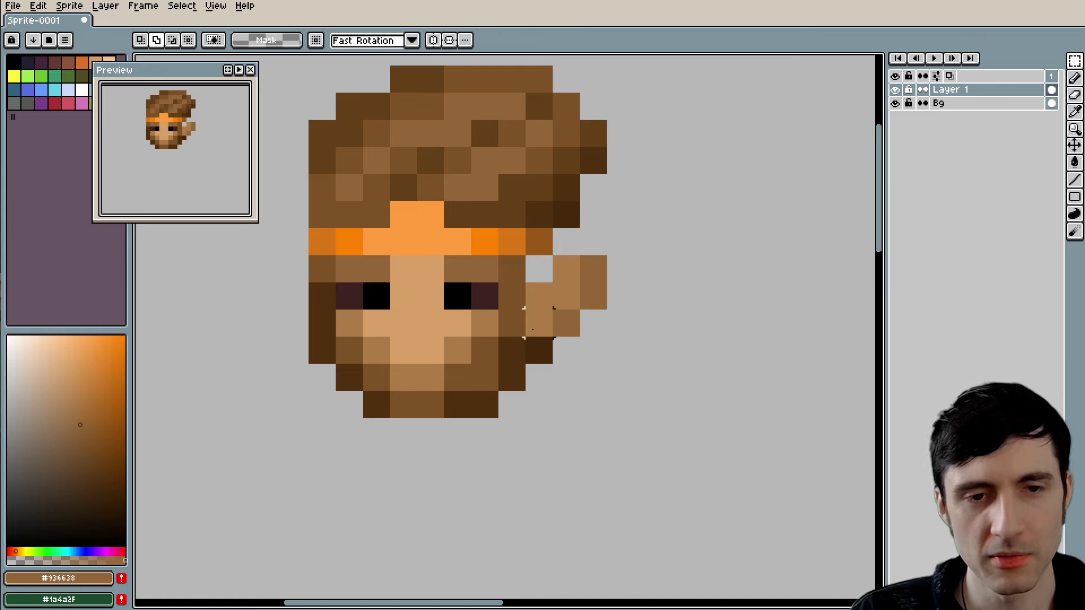
{"action": "left_click", "coordinate": [521, 345], "text": "alt"}
{"action": "left_click", "coordinate": [542, 273]}
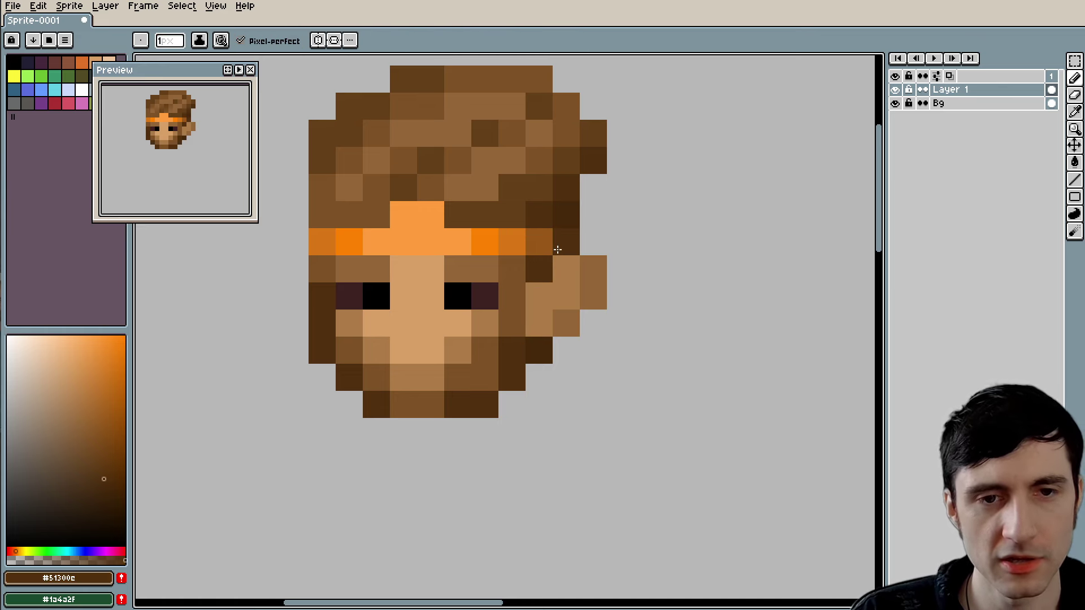
{"action": "scroll", "coordinate": [647, 402], "scroll_direction": "down", "scroll_amount": 3}
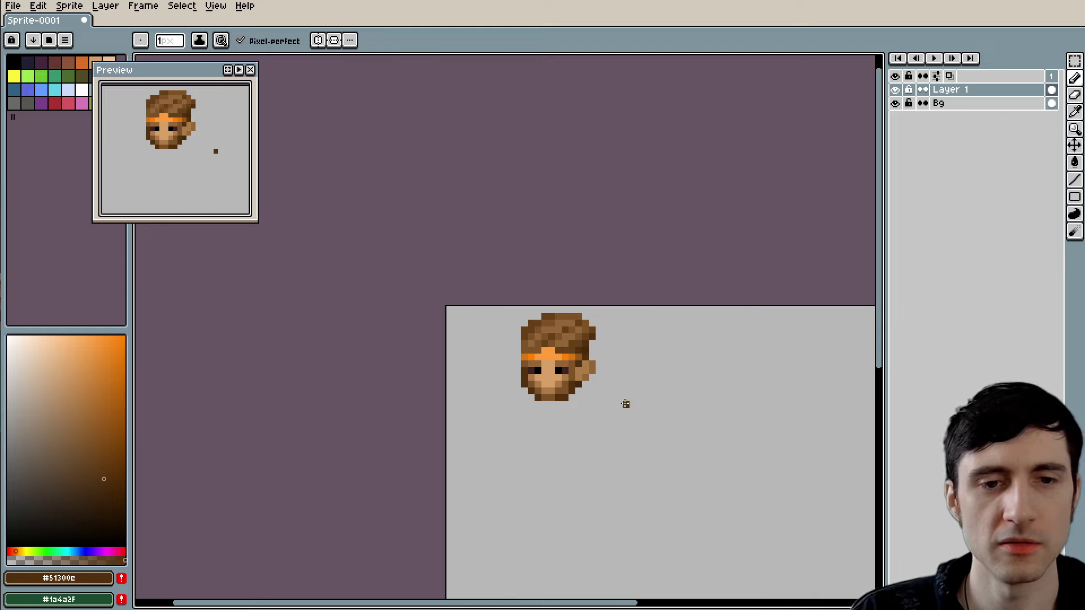
Step: Show the grid, then select the whole head and move it down one pixel
{"action": "scroll", "coordinate": [565, 385], "scroll_direction": "down", "scroll_amount": 1}
{"action": "scroll", "coordinate": [542, 373], "scroll_direction": "up", "scroll_amount": 1}
{"action": "key", "text": "ctrl+apostrophe"}
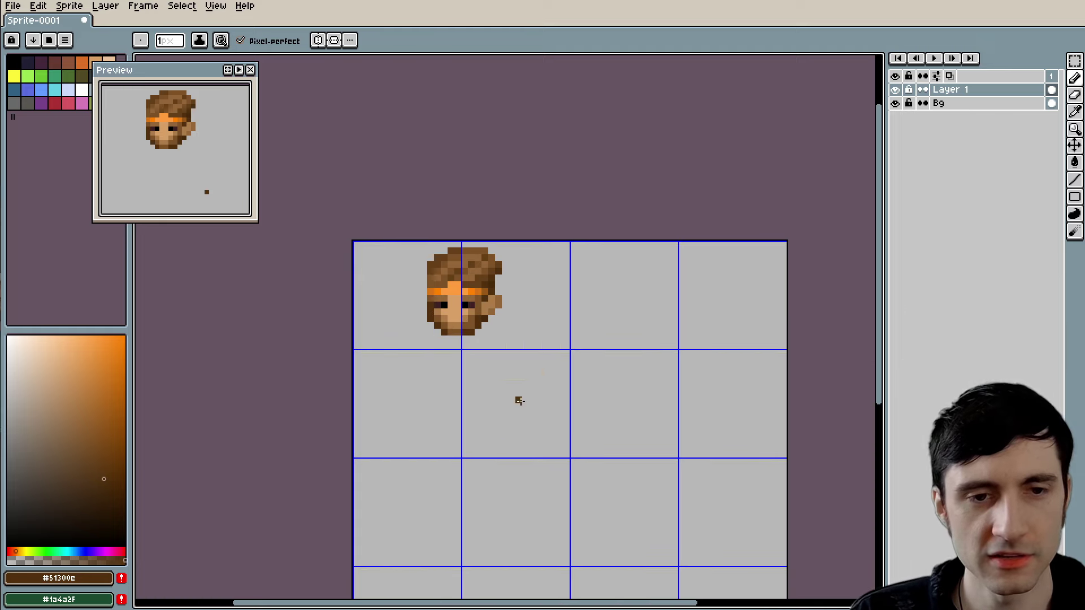
{"action": "left_click_drag", "start_coordinate": [518, 400], "coordinate": [529, 399]}
{"action": "key", "text": "m"}
{"action": "left_click_drag", "start_coordinate": [428, 242], "coordinate": [552, 352]}
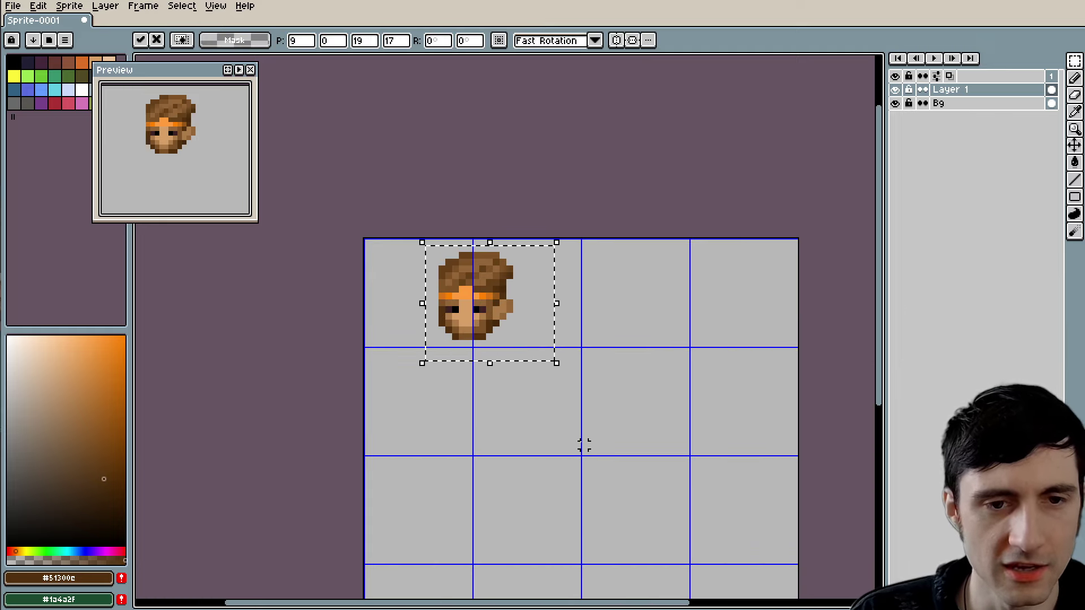
{"action": "key", "text": "Down"}
{"action": "key", "text": "Down"}
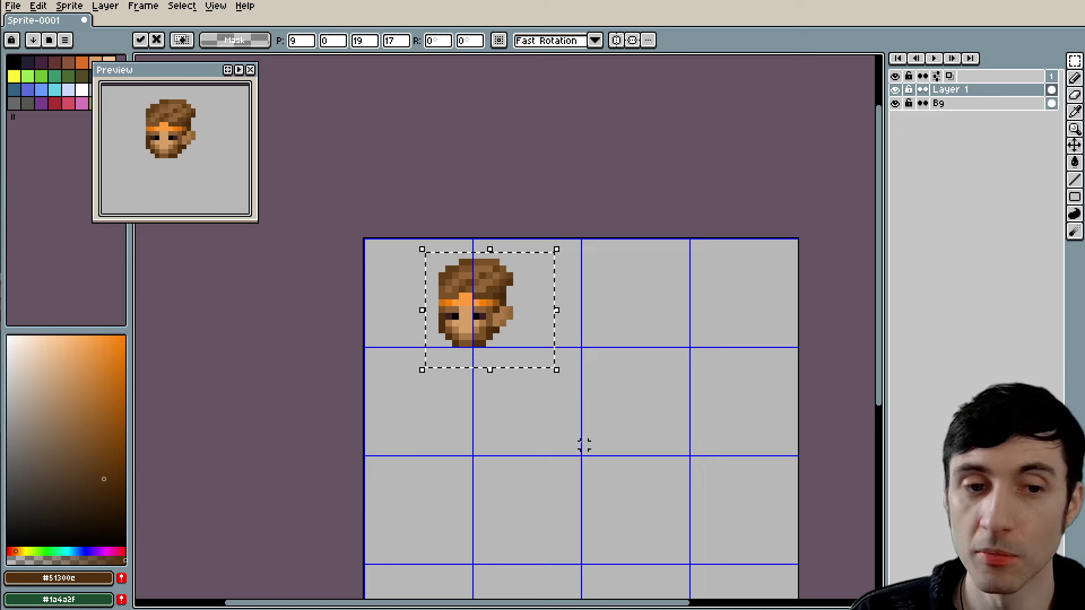
{"action": "left_click_drag", "start_coordinate": [533, 433], "coordinate": [576, 431]}
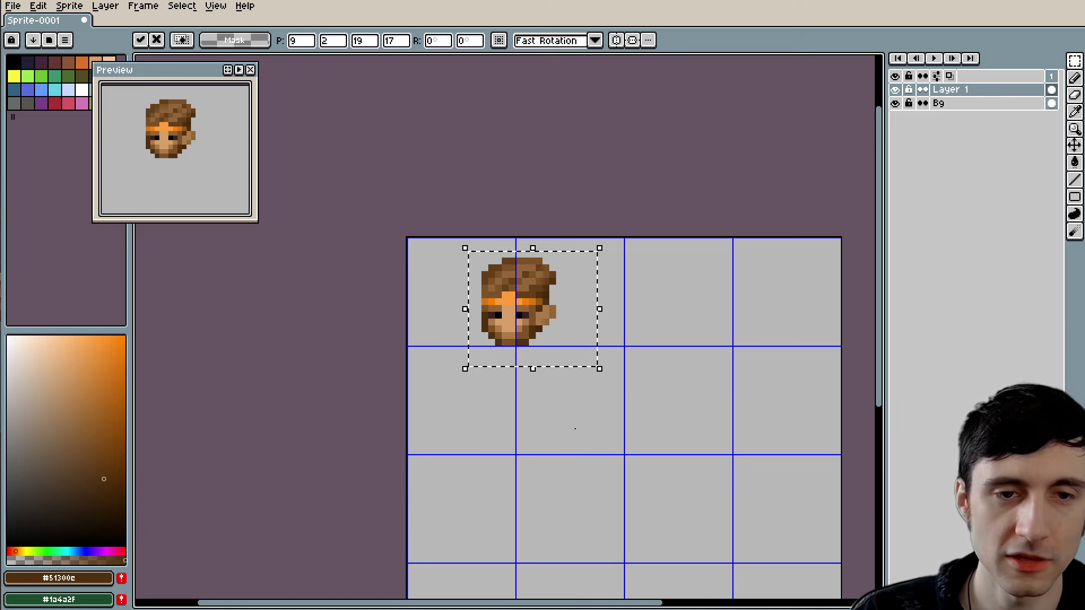
{"action": "key", "text": "Up"}
Step: Try the head six pixels farther left on the grid, then return it to its original horizontal position
{"action": "key", "text": "Left"}
{"action": "key", "text": "Left"}
{"action": "key", "text": "Left"}
{"action": "key", "text": "Left"}
{"action": "key", "text": "Left"}
{"action": "key", "text": "Left"}
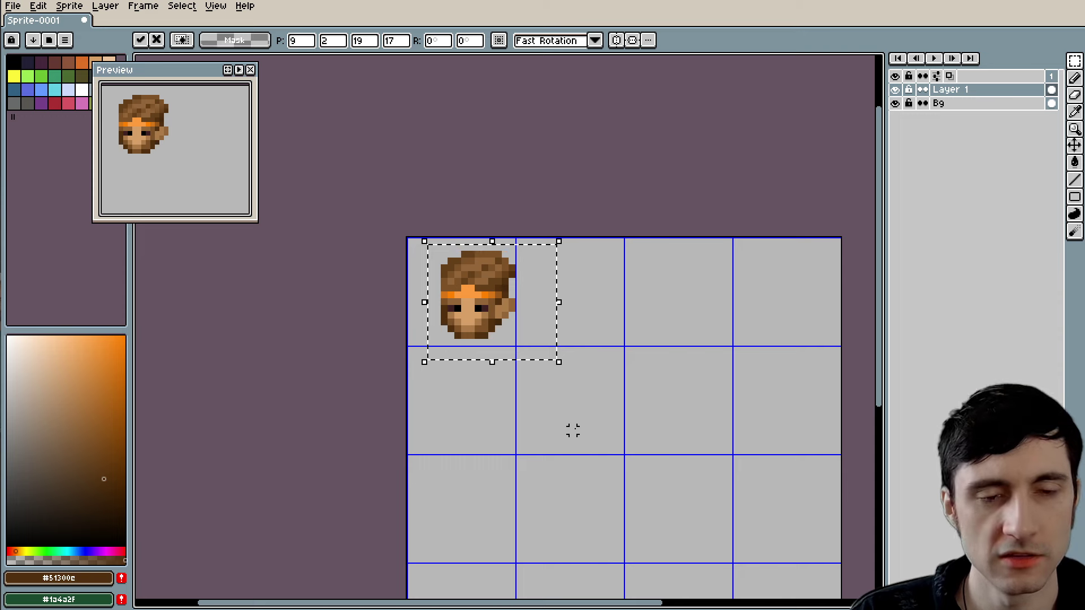
{"action": "left_click_drag", "start_coordinate": [566, 430], "coordinate": [591, 430]}
{"action": "key", "text": "Right"}
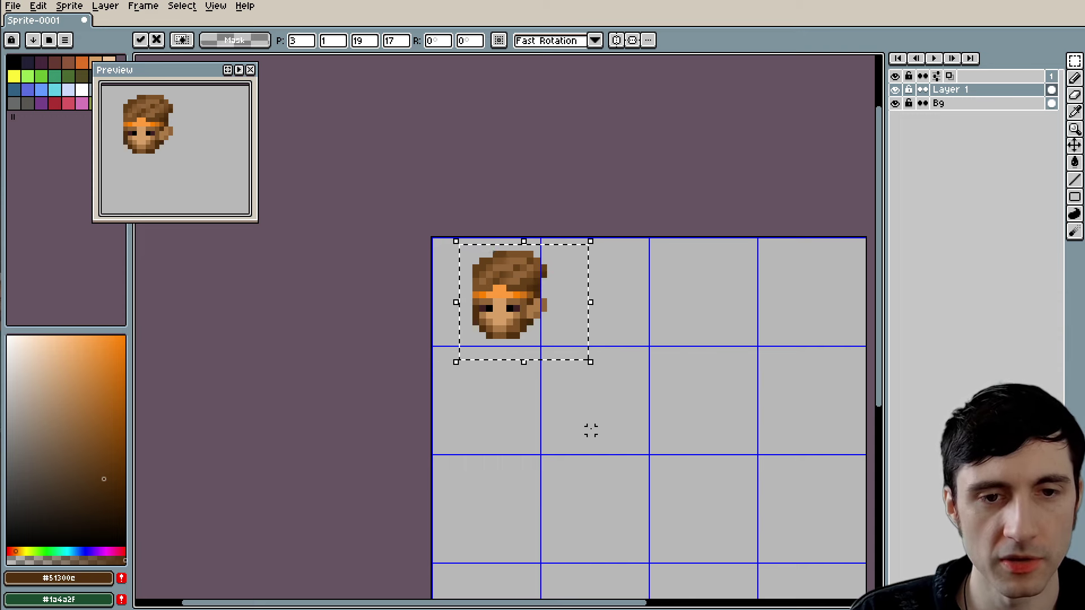
{"action": "key", "text": "Right"}
{"action": "key", "text": "Right"}
{"action": "key", "text": "Right"}
{"action": "key", "text": "Right"}
{"action": "key", "text": "Right"}
{"action": "key", "text": "Right"}
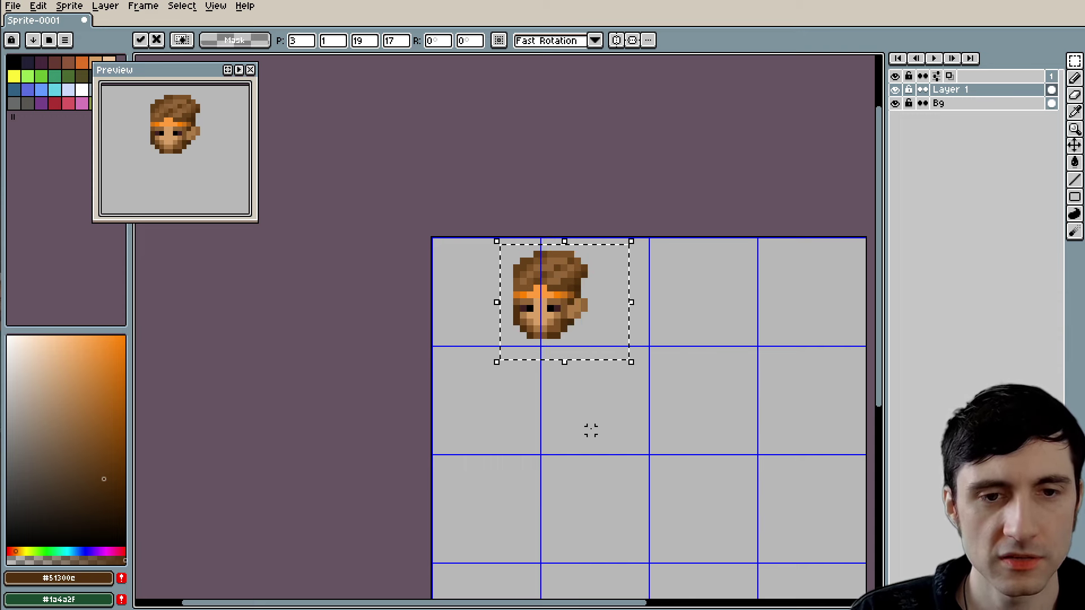
{"action": "key", "text": "Left"}
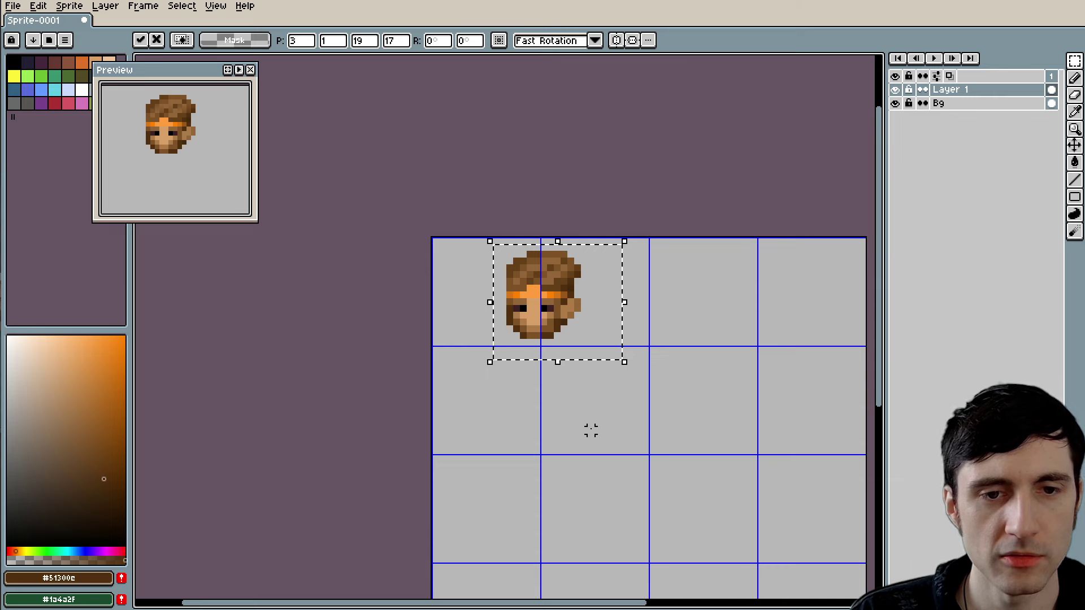
Step: Deselect the head and add a new layer above Layer 1 named Body
{"action": "key", "text": "ctrl+d"}
{"action": "left_click_drag", "start_coordinate": [573, 396], "coordinate": [568, 397]}
{"action": "right_click", "coordinate": [949, 93]}
{"action": "mouse_move", "coordinate": [972, 119]}
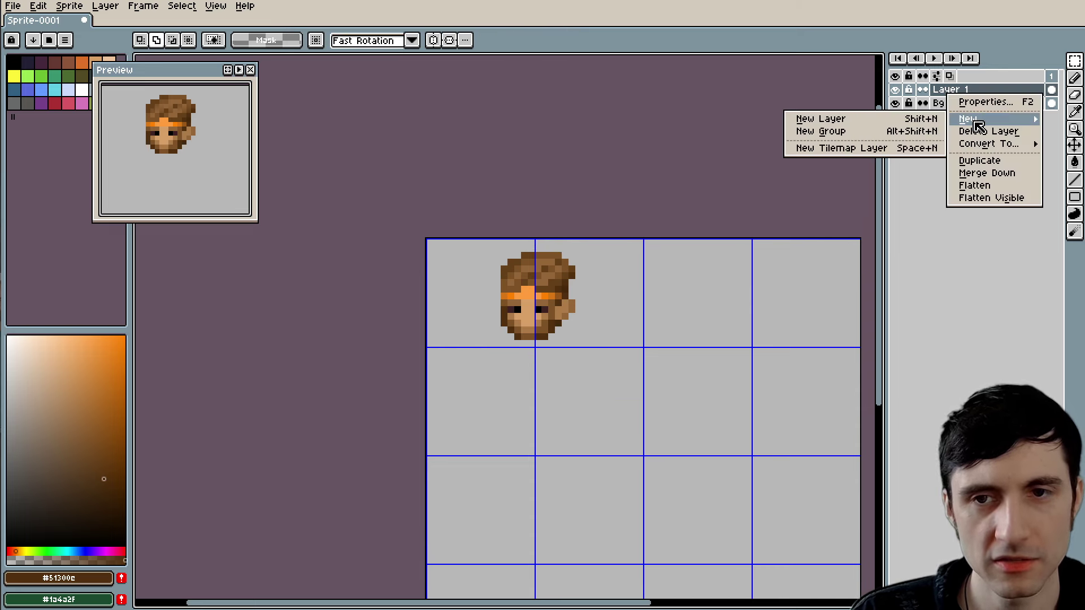
{"action": "left_click", "coordinate": [878, 119]}
{"action": "key", "text": "b"}
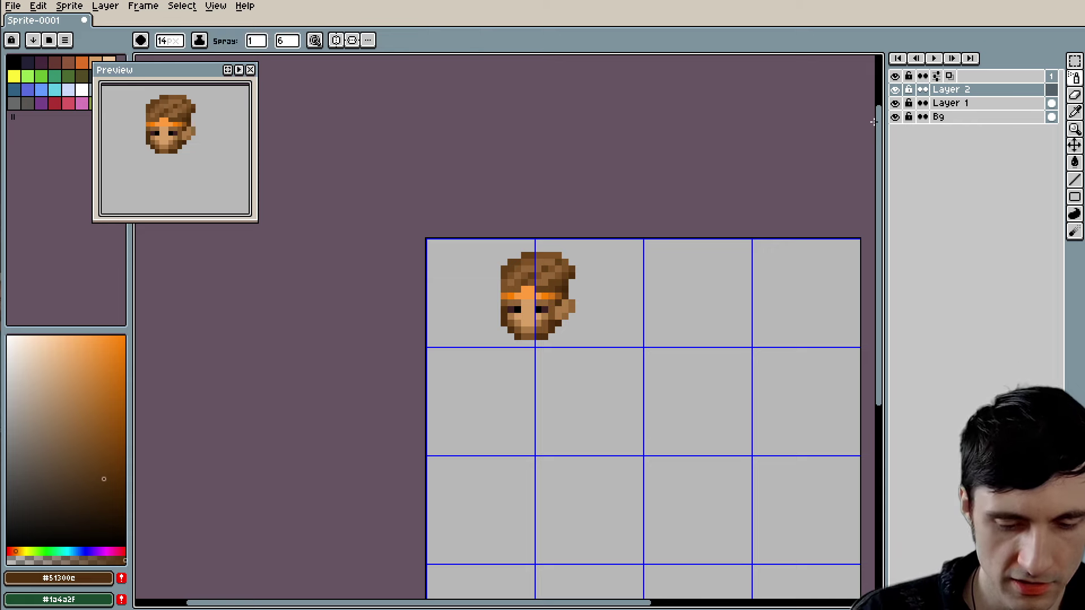
{"action": "double_click", "coordinate": [953, 91]}
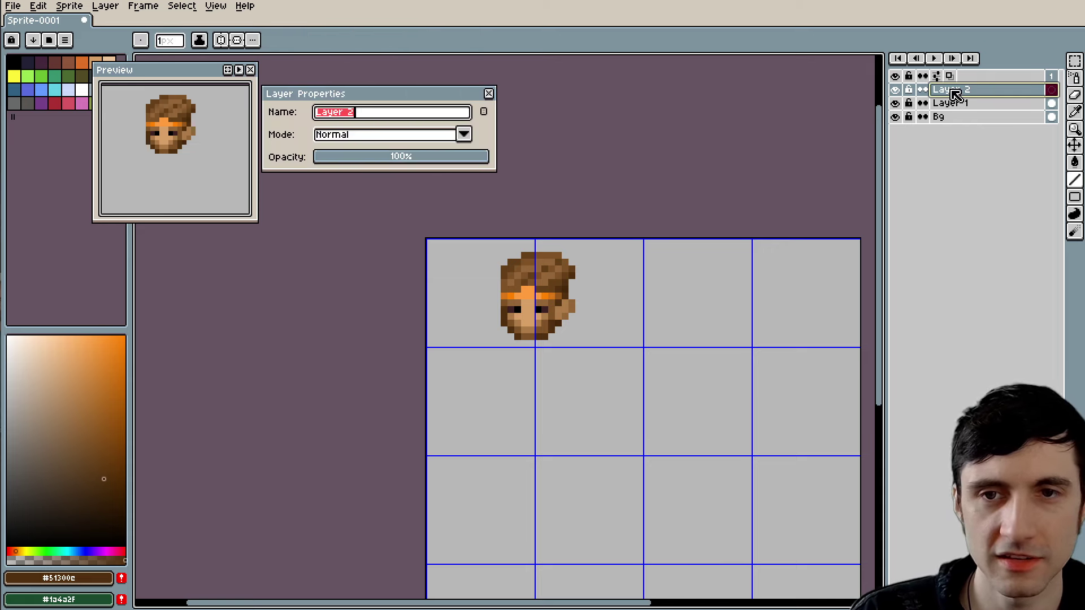
{"action": "type", "text": "Body"}
{"action": "key", "text": "Return"}
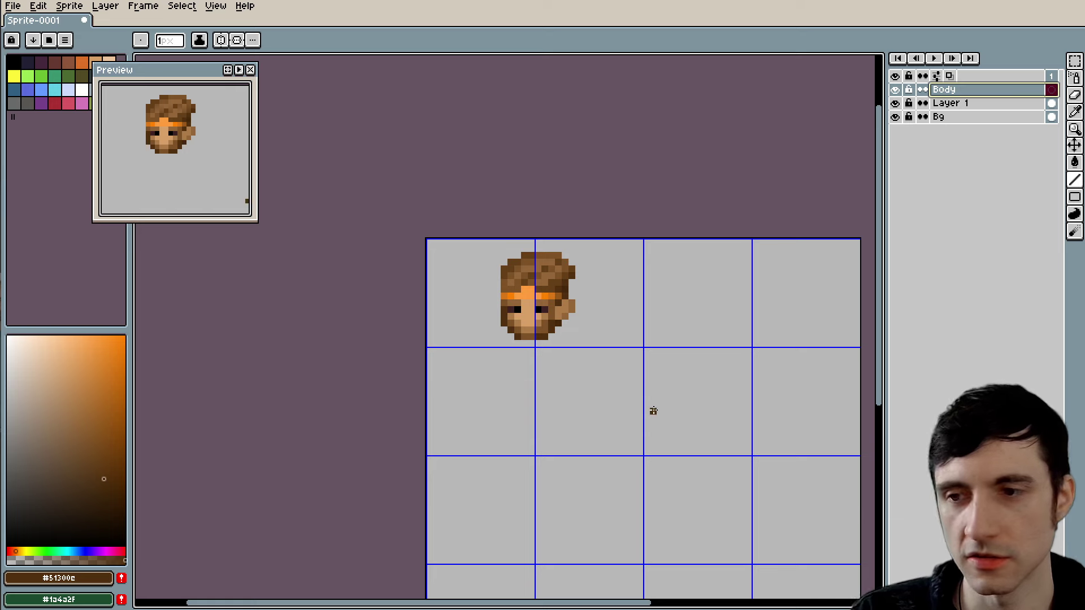
Step: Mix a dark red as the drawing colour for the body
{"action": "left_click_drag", "start_coordinate": [653, 411], "coordinate": [632, 410]}
{"action": "scroll", "coordinate": [582, 397], "scroll_direction": "up", "scroll_amount": 1}
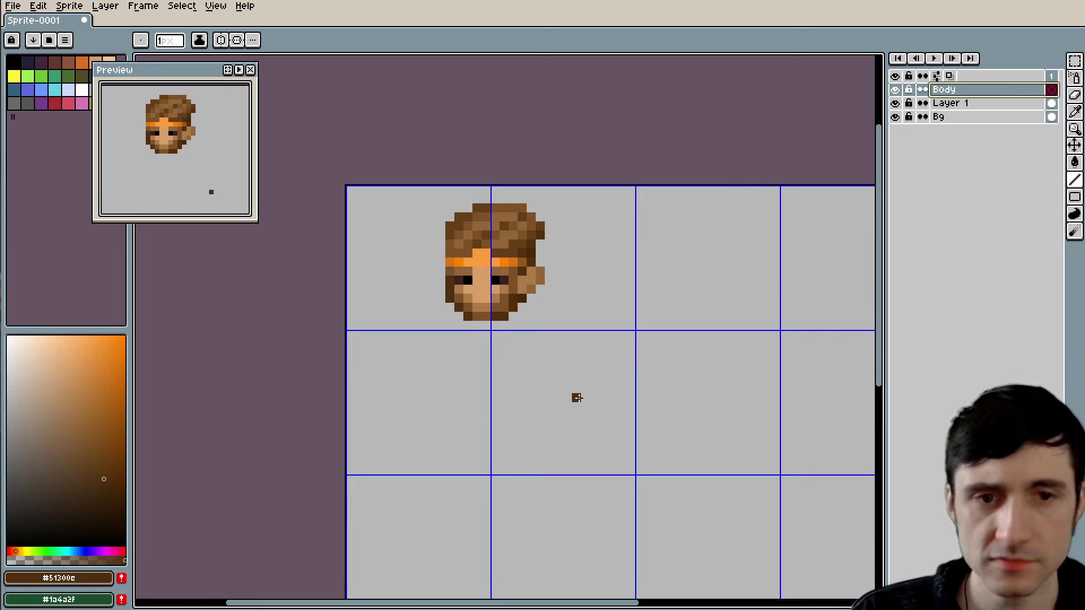
{"action": "left_click", "coordinate": [17, 551]}
{"action": "left_click", "coordinate": [87, 427]}
{"action": "left_click_drag", "start_coordinate": [94, 422], "coordinate": [99, 426]}
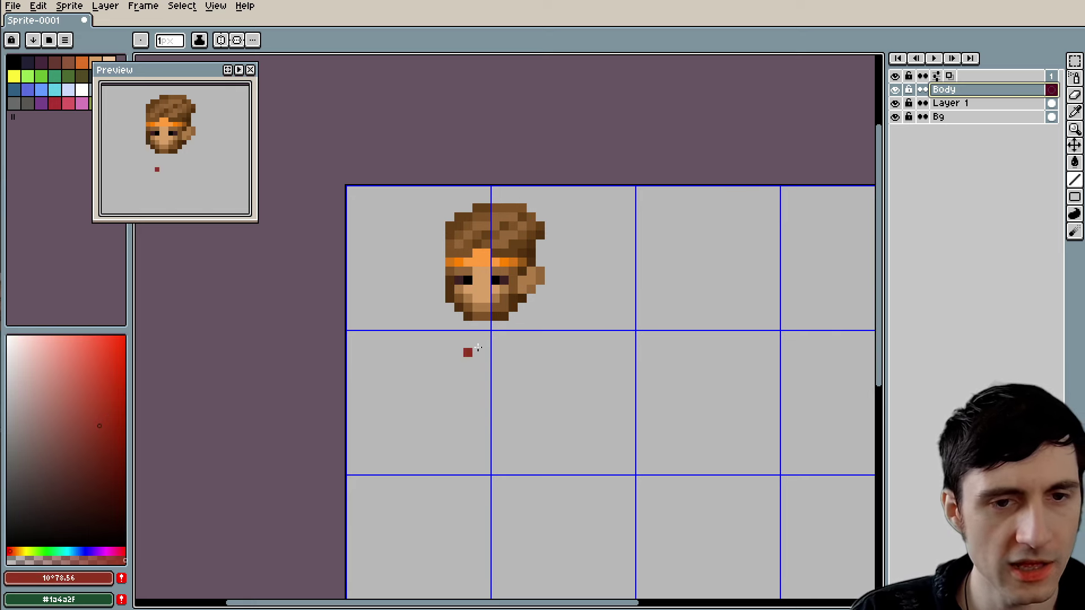
{"action": "key", "text": "r"}
{"action": "key", "text": "r"}
{"action": "key", "text": "b"}
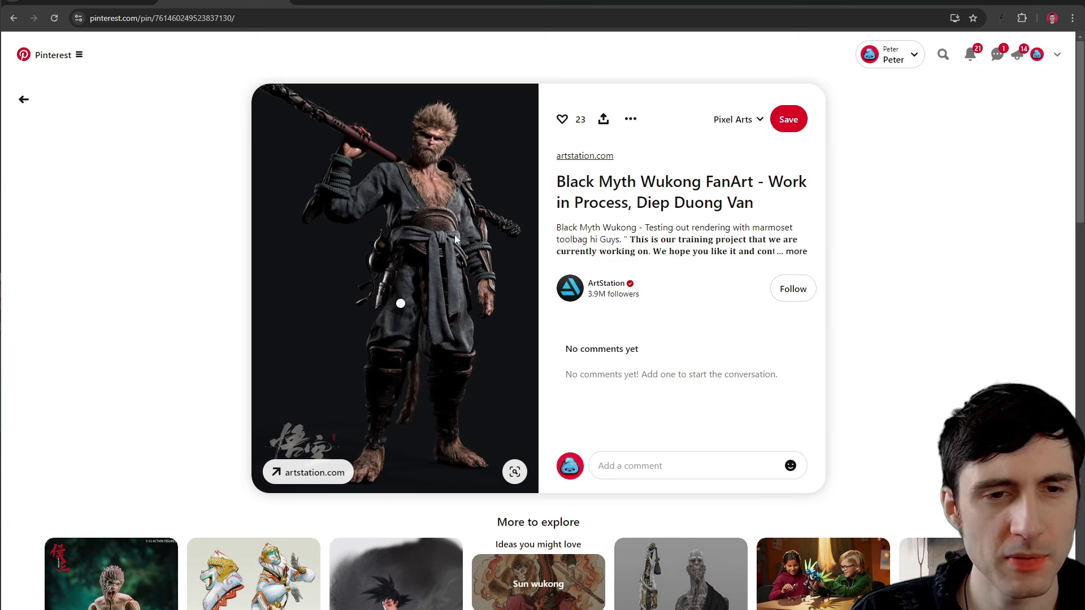
Step: Switch to the browser and examine the Black Myth: Wukong reference images for the character's body and clothing
{"action": "scroll", "coordinate": [445, 241], "scroll_direction": "down", "scroll_amount": 4}
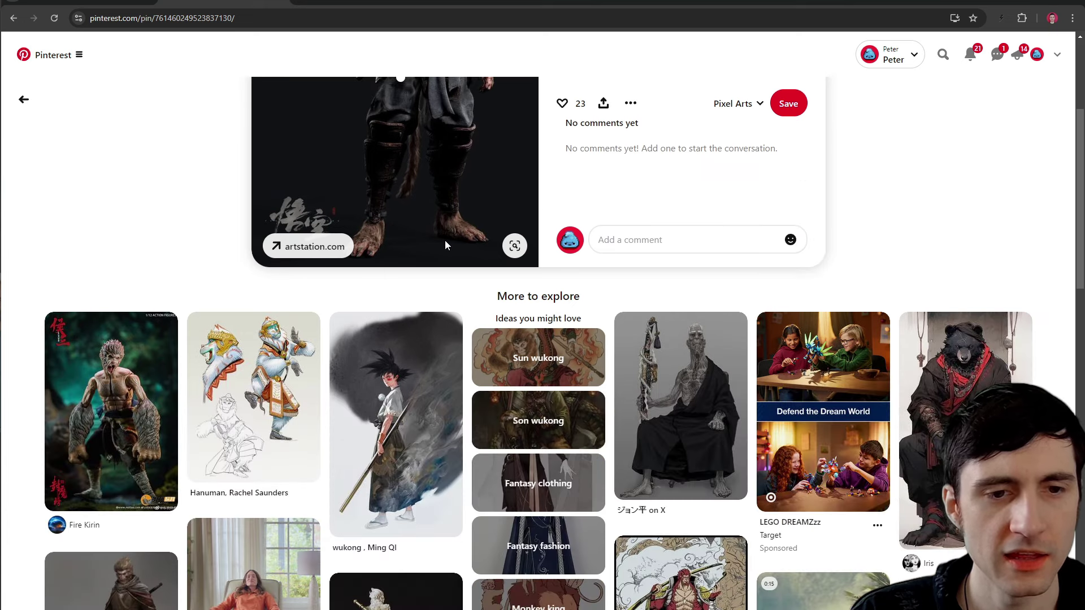
{"action": "key", "text": "alt+Left"}
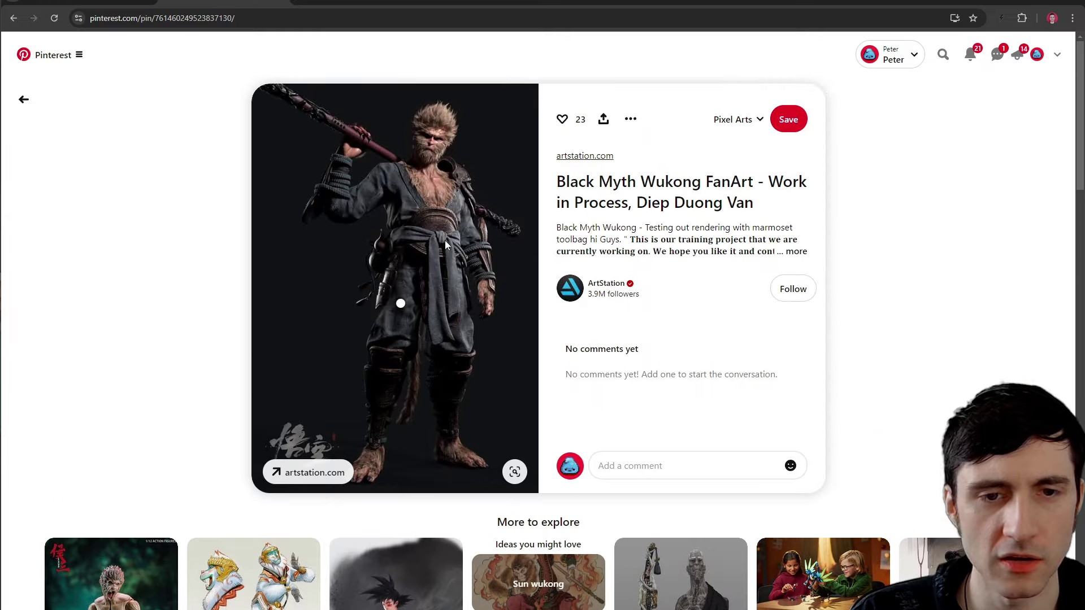
{"action": "scroll", "coordinate": [449, 221], "scroll_direction": "up", "scroll_amount": 3}
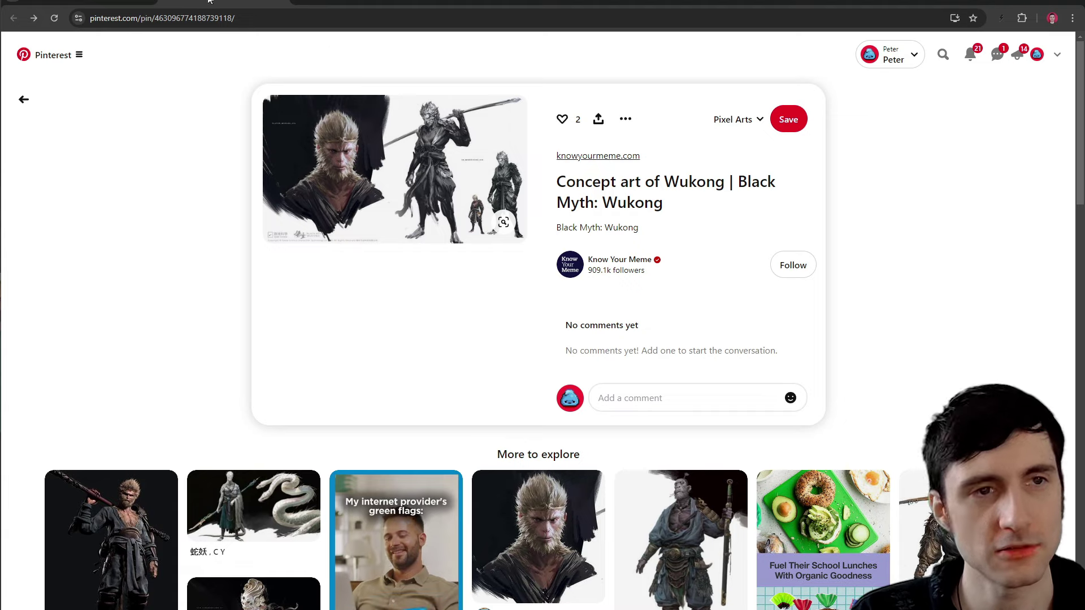
{"action": "left_click_drag", "start_coordinate": [224, 3], "coordinate": [1084, 60]}
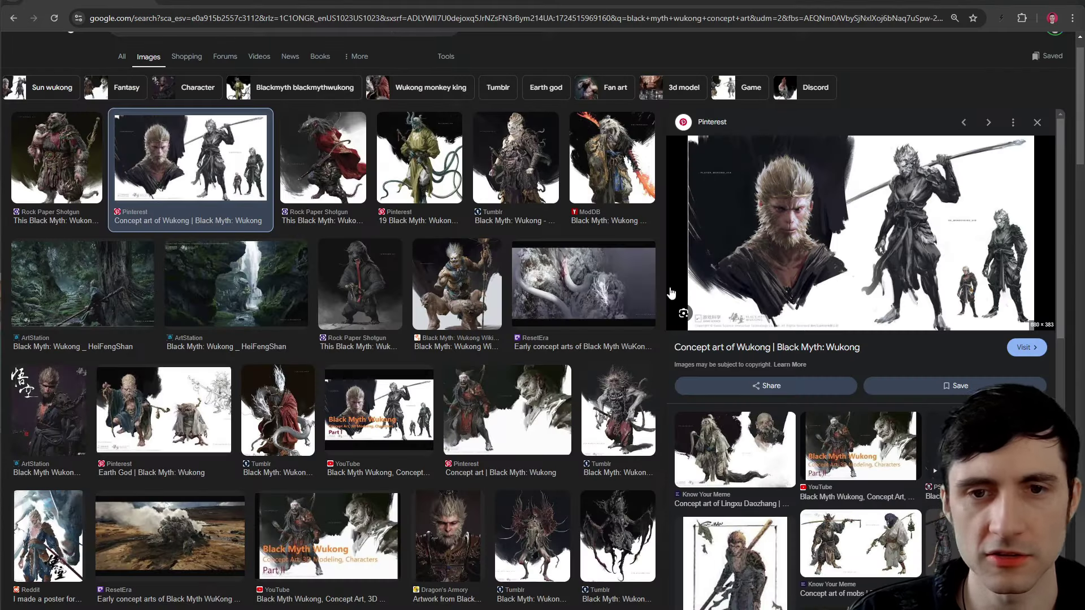
{"action": "scroll", "coordinate": [422, 231], "scroll_direction": "up", "scroll_amount": 1}
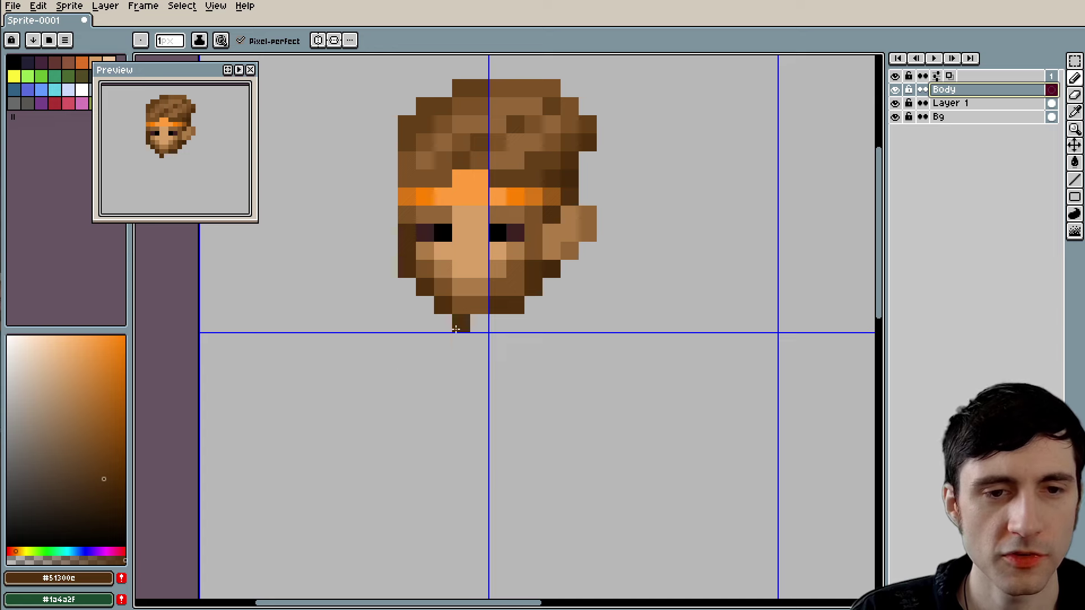
Step: Block in the neck and upper chest below the head in dark brown on the Body layer, tapering downward
{"action": "mouse_move", "coordinate": [460, 323]}
{"action": "left_mouse_down"}
{"action": "mouse_move", "coordinate": [459, 375]}
{"action": "mouse_move", "coordinate": [481, 328]}
{"action": "mouse_move", "coordinate": [477, 410]}
{"action": "mouse_move", "coordinate": [485, 403]}
{"action": "mouse_move", "coordinate": [450, 373]}
{"action": "mouse_move", "coordinate": [459, 395]}
{"action": "mouse_move", "coordinate": [471, 394]}
{"action": "mouse_move", "coordinate": [487, 325]}
{"action": "mouse_move", "coordinate": [484, 407]}
{"action": "left_mouse_up"}
{"action": "scroll", "coordinate": [478, 382], "scroll_direction": "down", "scroll_amount": 2}
{"action": "scroll", "coordinate": [450, 373], "scroll_direction": "up", "scroll_amount": 1}
{"action": "mouse_move", "coordinate": [499, 329]}
{"action": "left_mouse_down"}
{"action": "mouse_move", "coordinate": [506, 363]}
{"action": "mouse_move", "coordinate": [523, 340]}
{"action": "mouse_move", "coordinate": [509, 369]}
{"action": "left_mouse_up"}
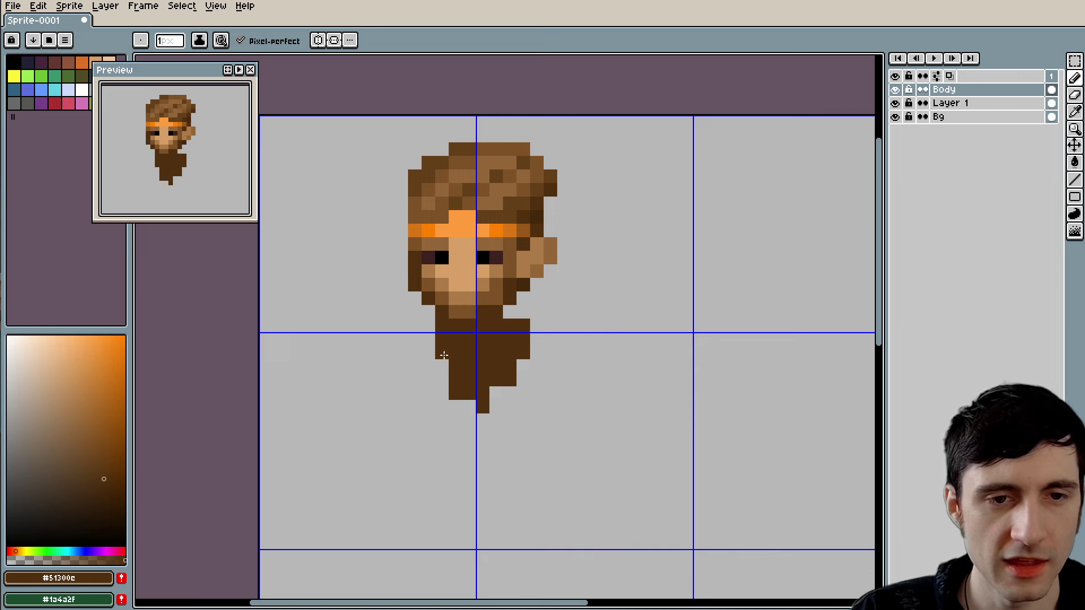